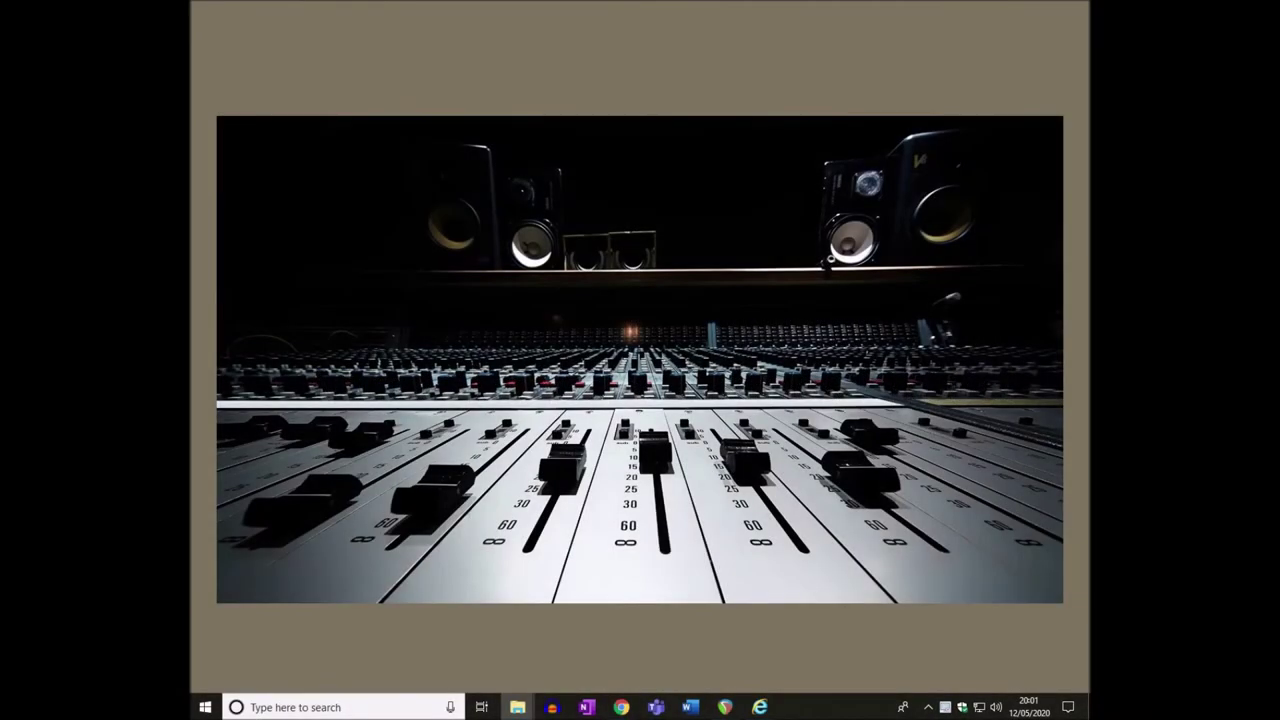
- Create a new desktop folder and name it 'Sonic Project'
{"action": "right_click", "coordinate": [966, 643]}
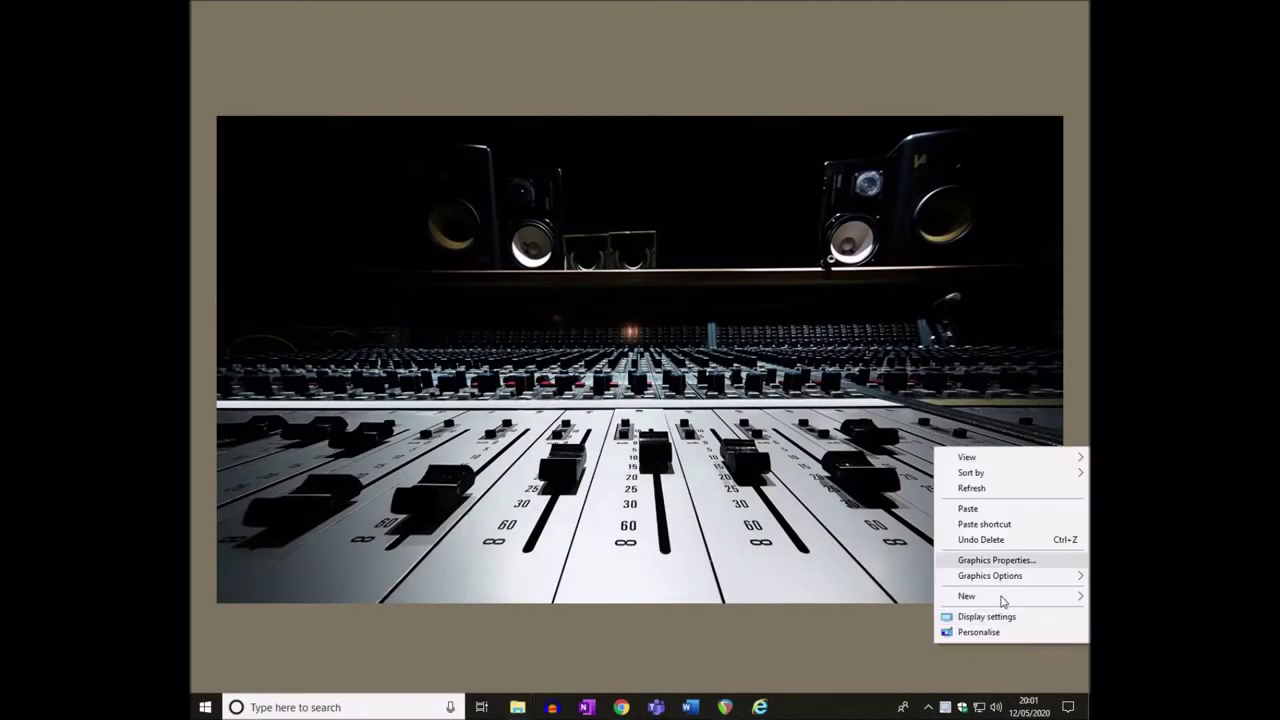
{"action": "mouse_move", "coordinate": [966, 596]}
{"action": "left_click", "coordinate": [790, 406]}
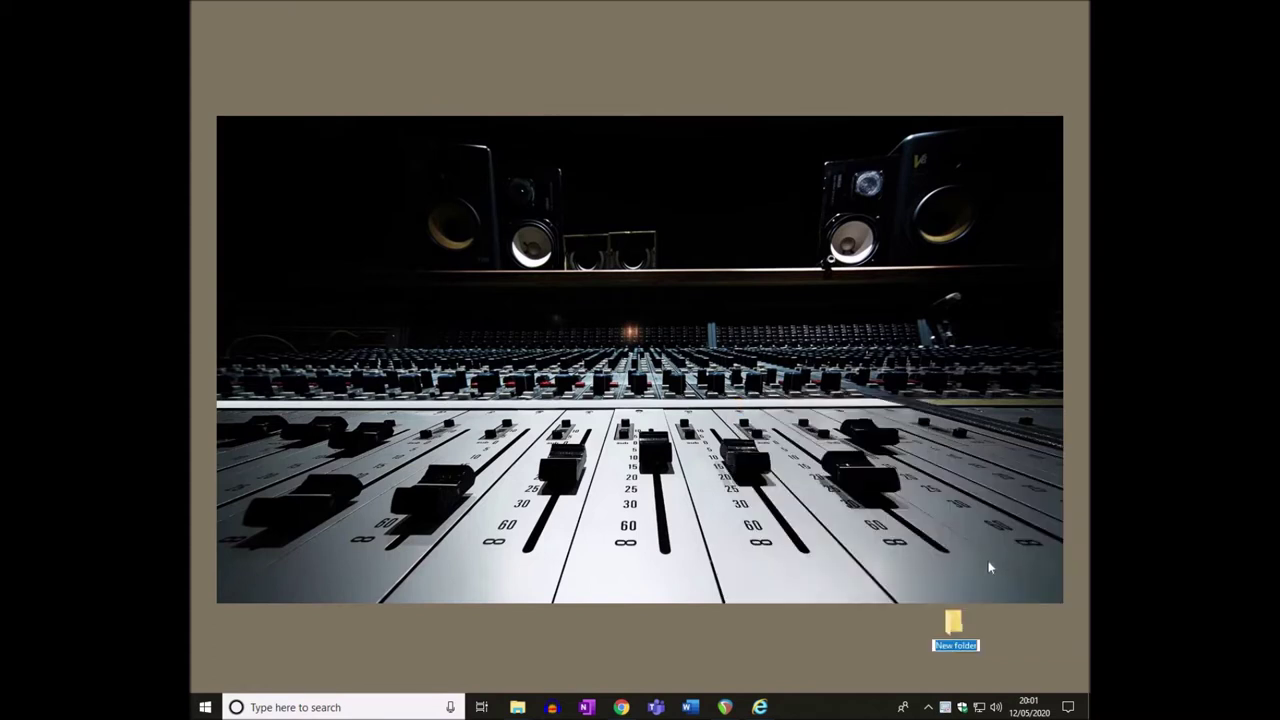
{"action": "type", "text": "Sonic Po"}
{"action": "key", "text": "BackSpace"}
{"action": "type", "text": "roject"}
{"action": "left_click", "coordinate": [1018, 632]}
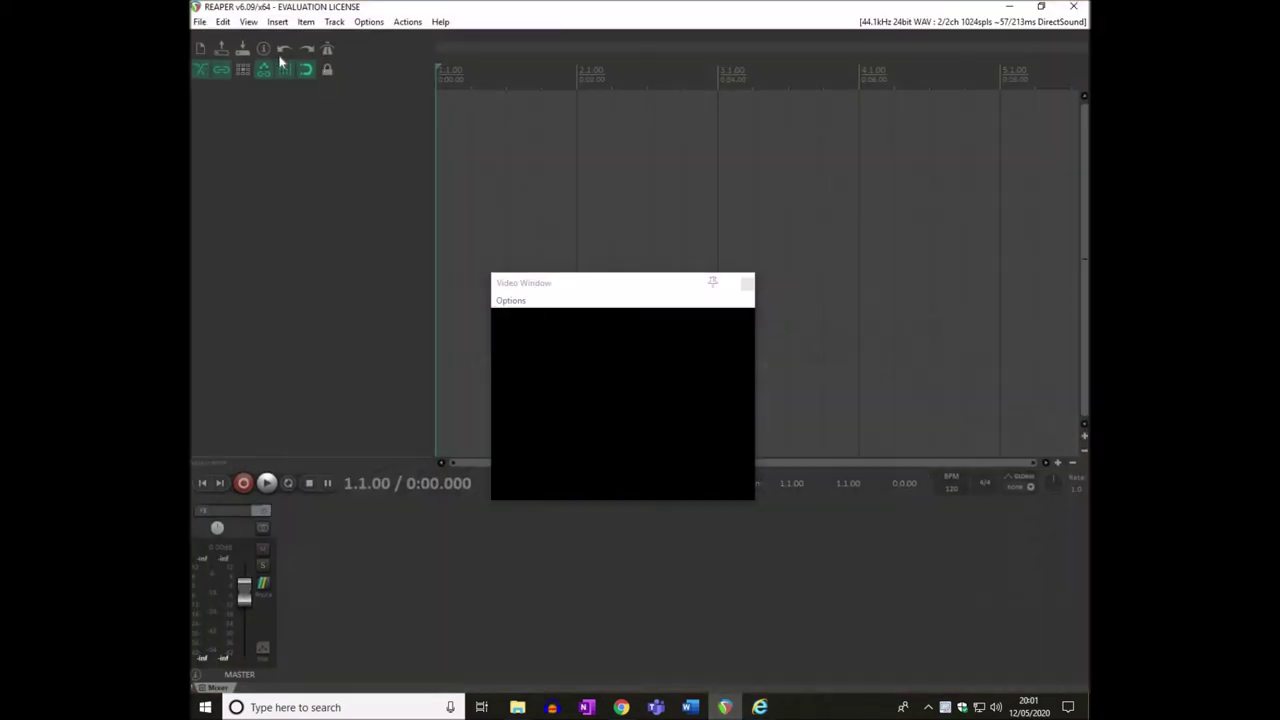
- Close the video window, save as 'Sonic Project' in Desktop\Sonic Project, and minimise REAPER
{"action": "left_click", "coordinate": [745, 285]}
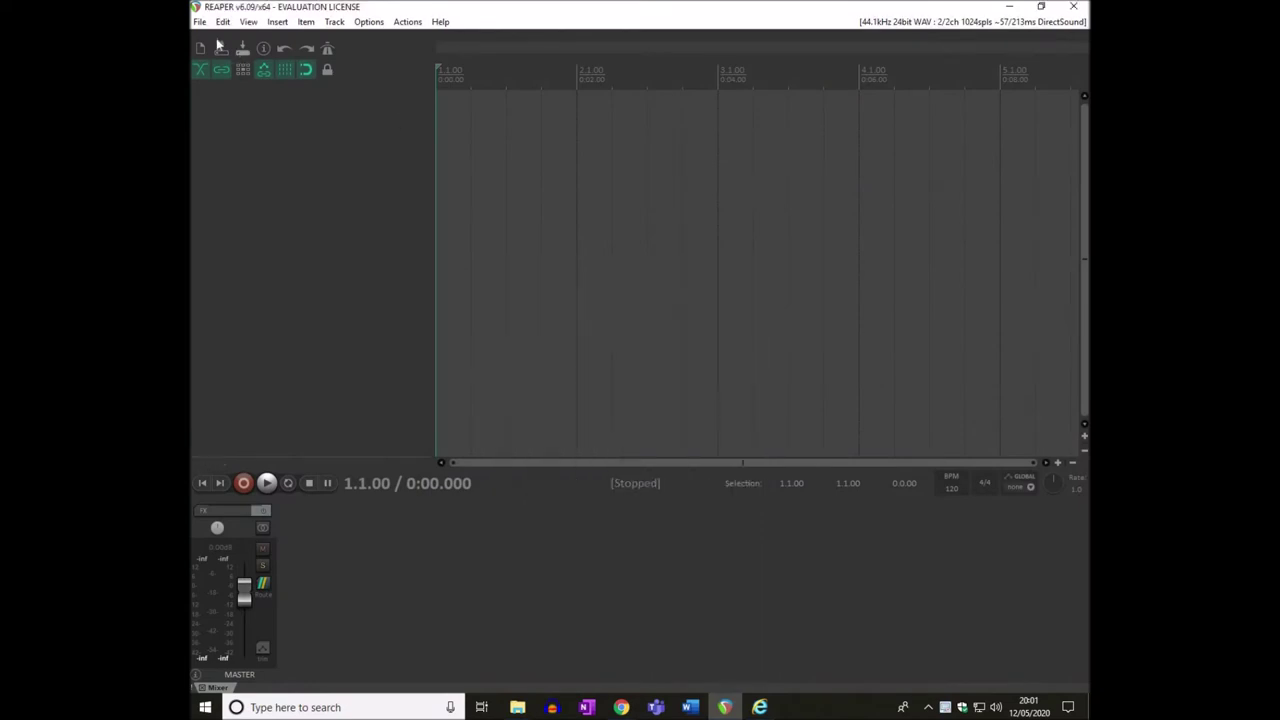
{"action": "left_click", "coordinate": [200, 21]}
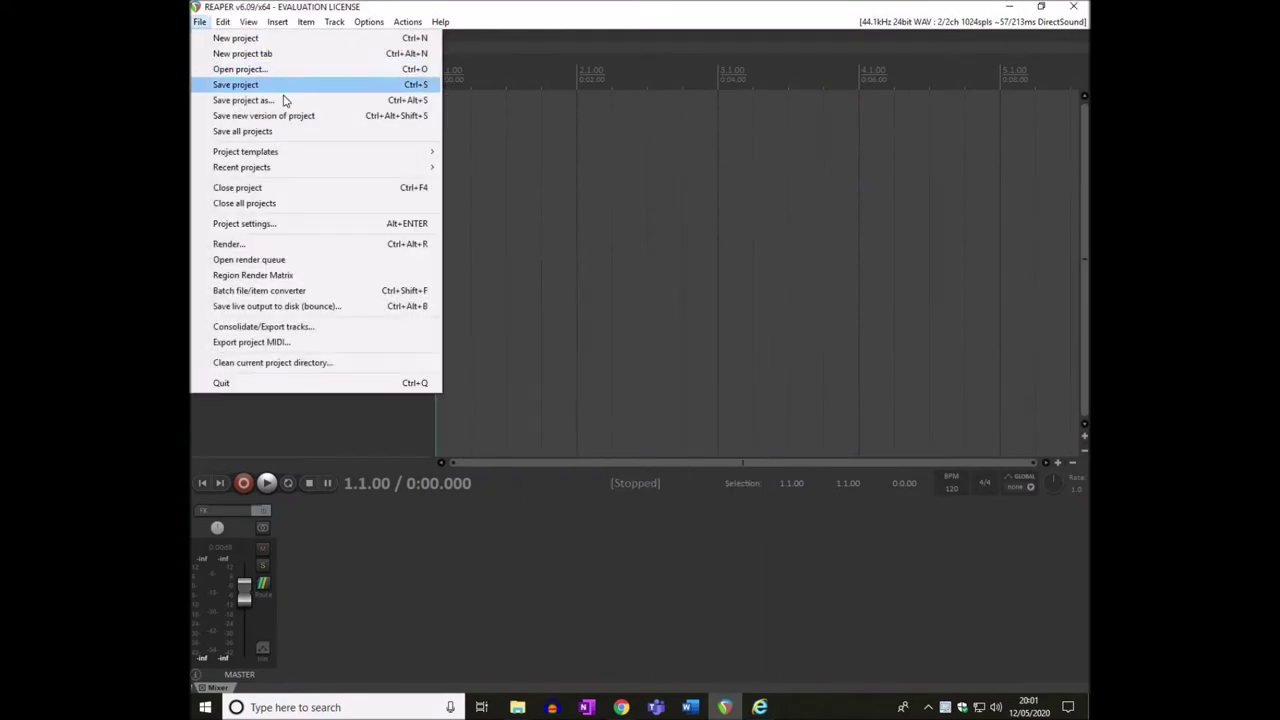
{"action": "left_click", "coordinate": [285, 100]}
{"action": "left_click", "coordinate": [312, 63]}
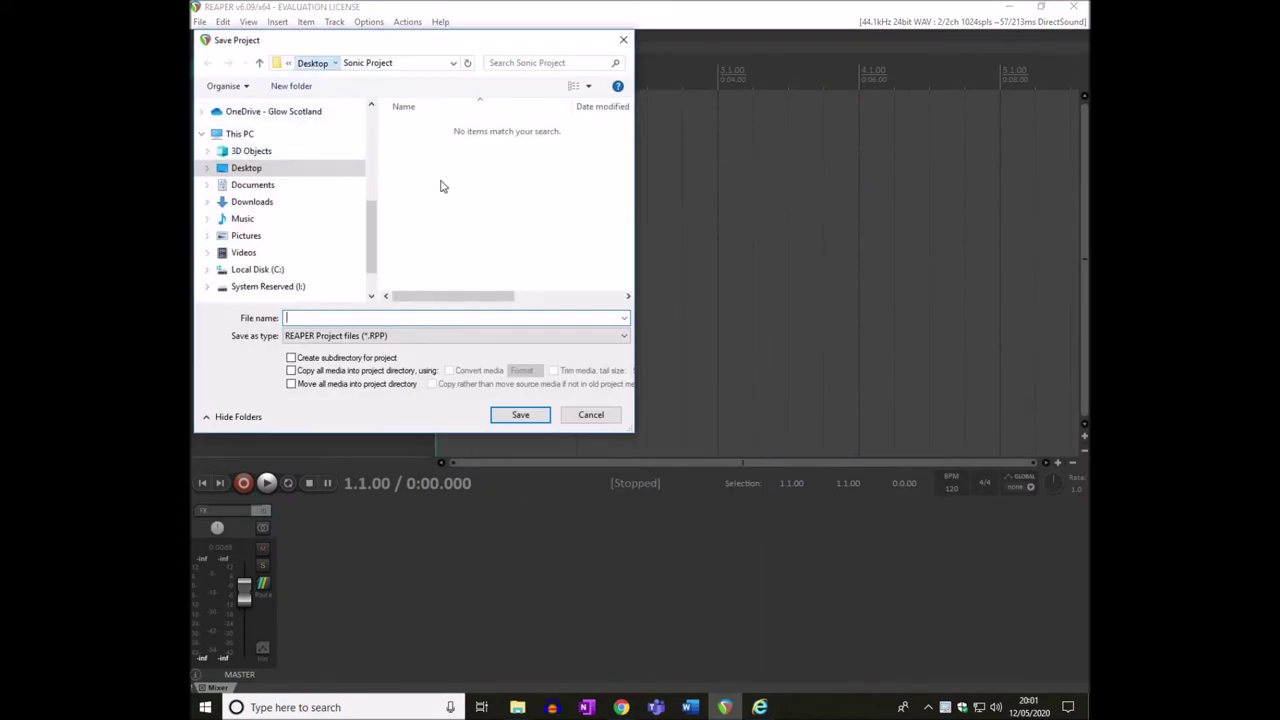
{"action": "scroll", "coordinate": [450, 230], "scroll_direction": "down", "scroll_amount": 2}
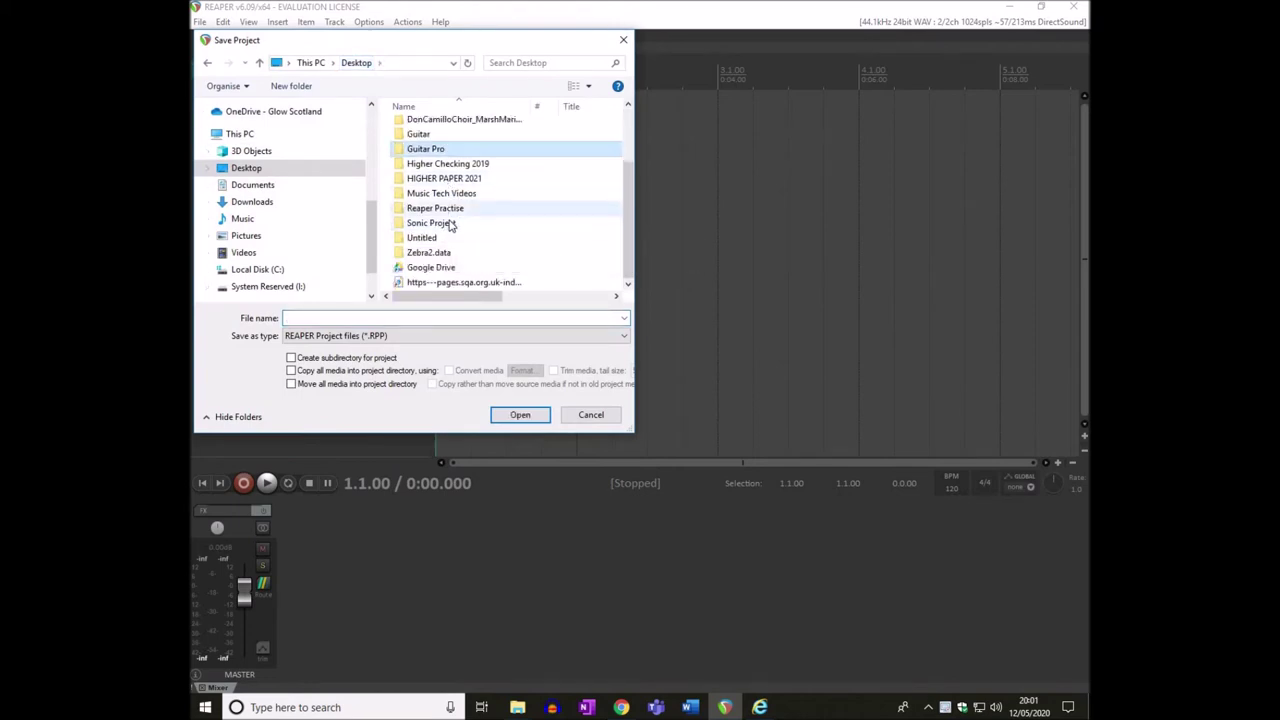
{"action": "double_click", "coordinate": [430, 220]}
{"action": "left_click", "coordinate": [394, 320]}
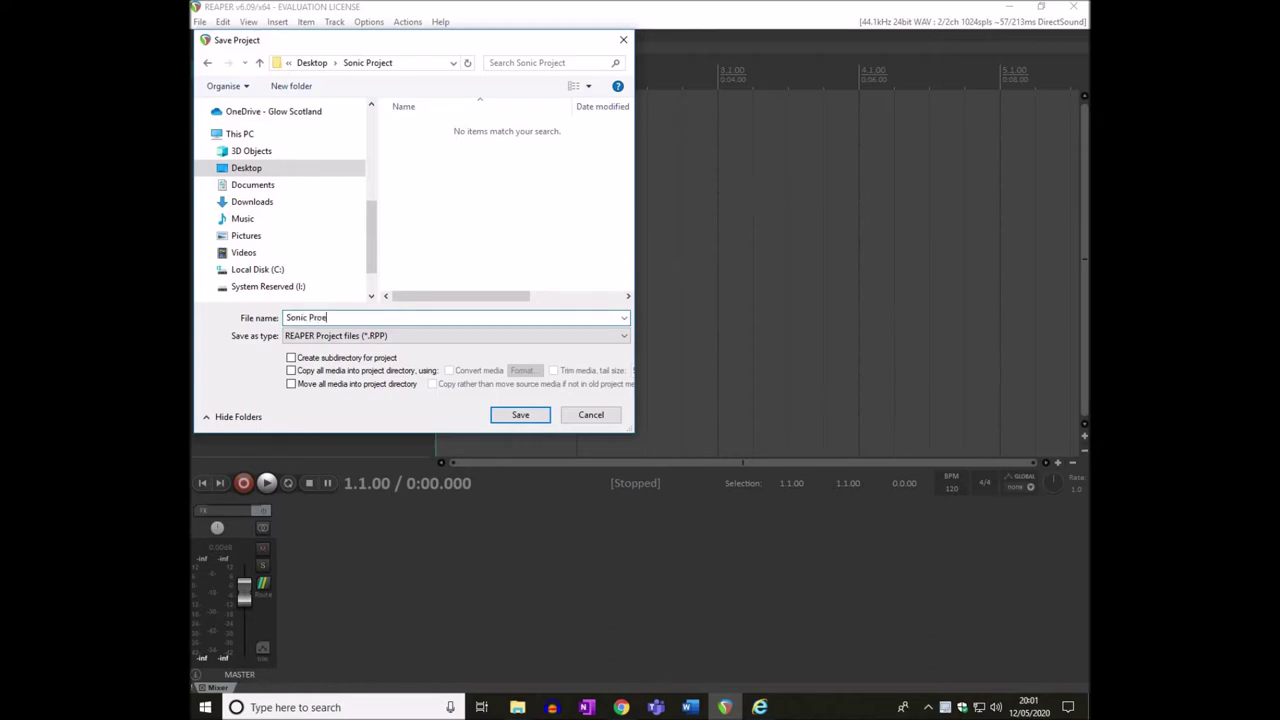
{"action": "left_click", "coordinate": [494, 418]}
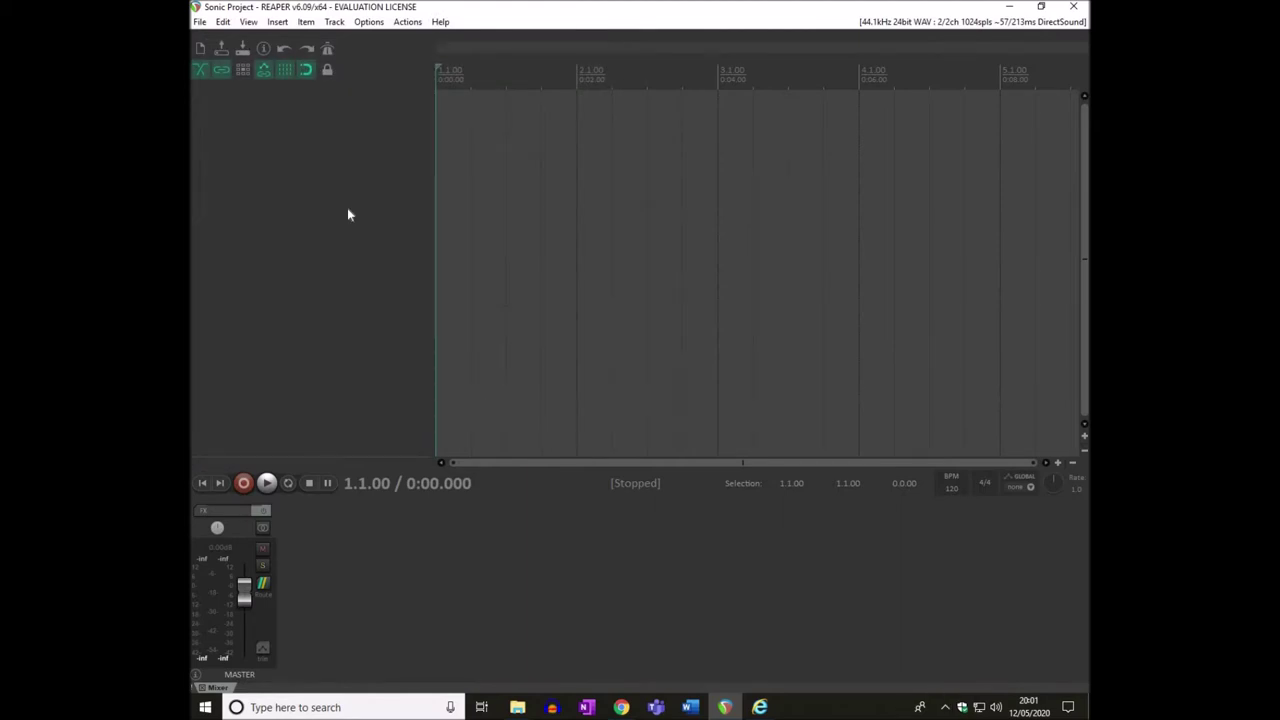
{"action": "left_click", "coordinate": [1009, 6]}
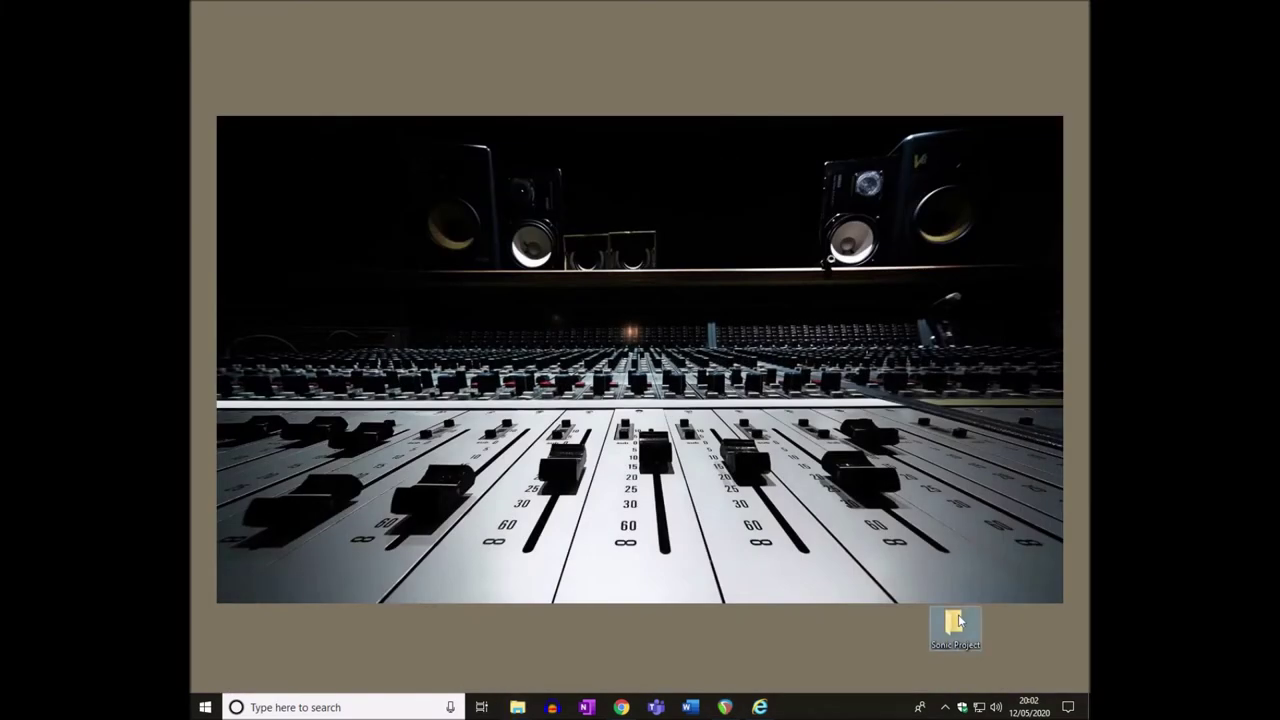
- Move the Green Hill video file into the Sonic Project folder, then return to REAPER
{"action": "double_click", "coordinate": [955, 622]}
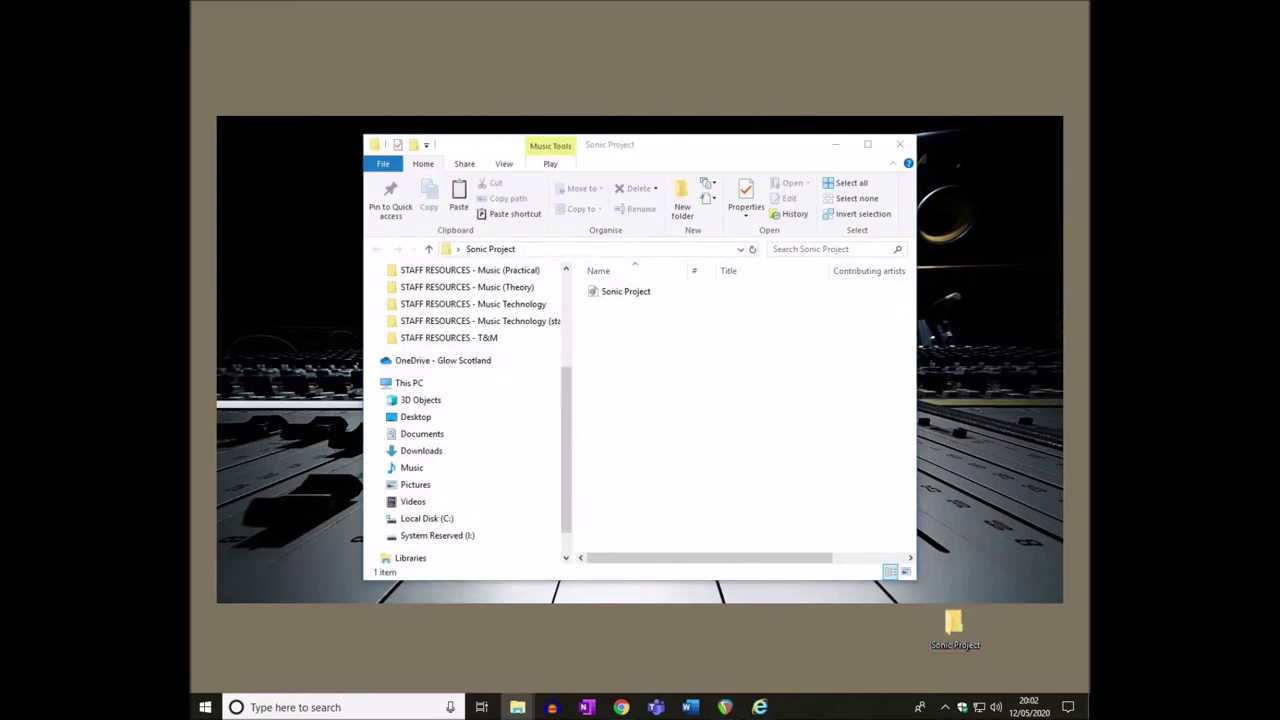
{"action": "left_click_drag", "start_coordinate": [990, 255], "coordinate": [620, 366]}
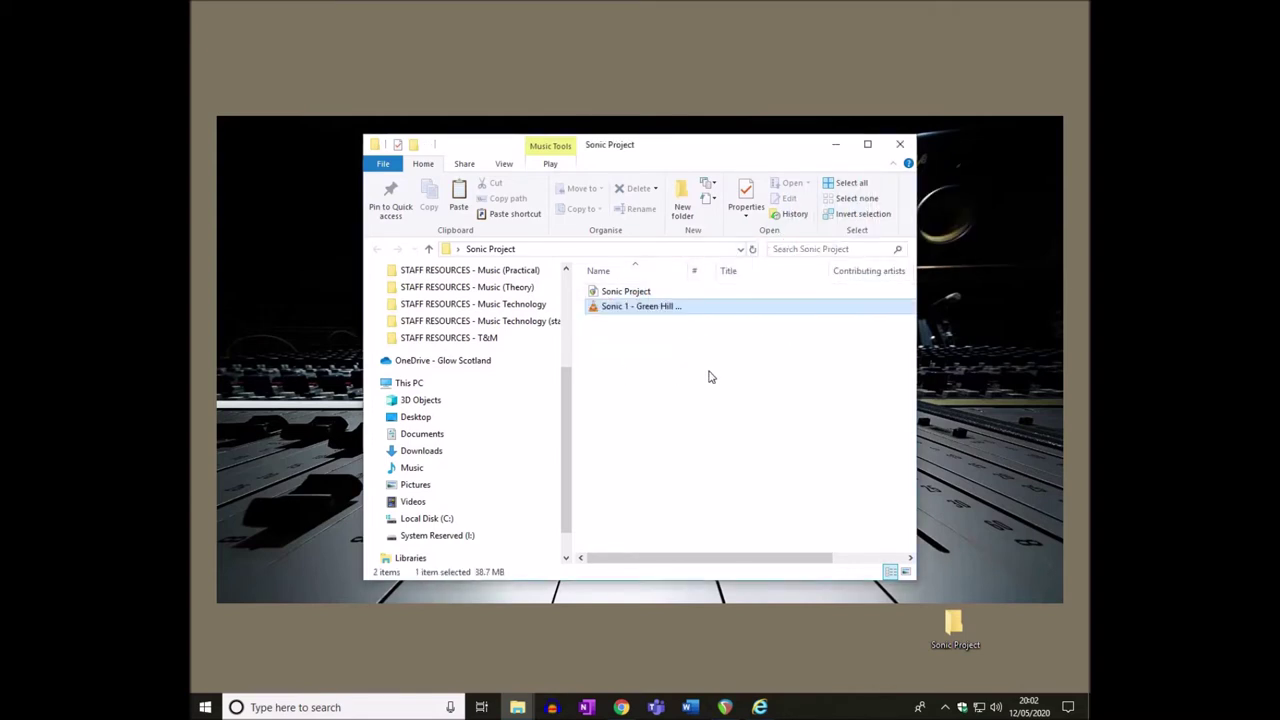
{"action": "left_click", "coordinate": [640, 292]}
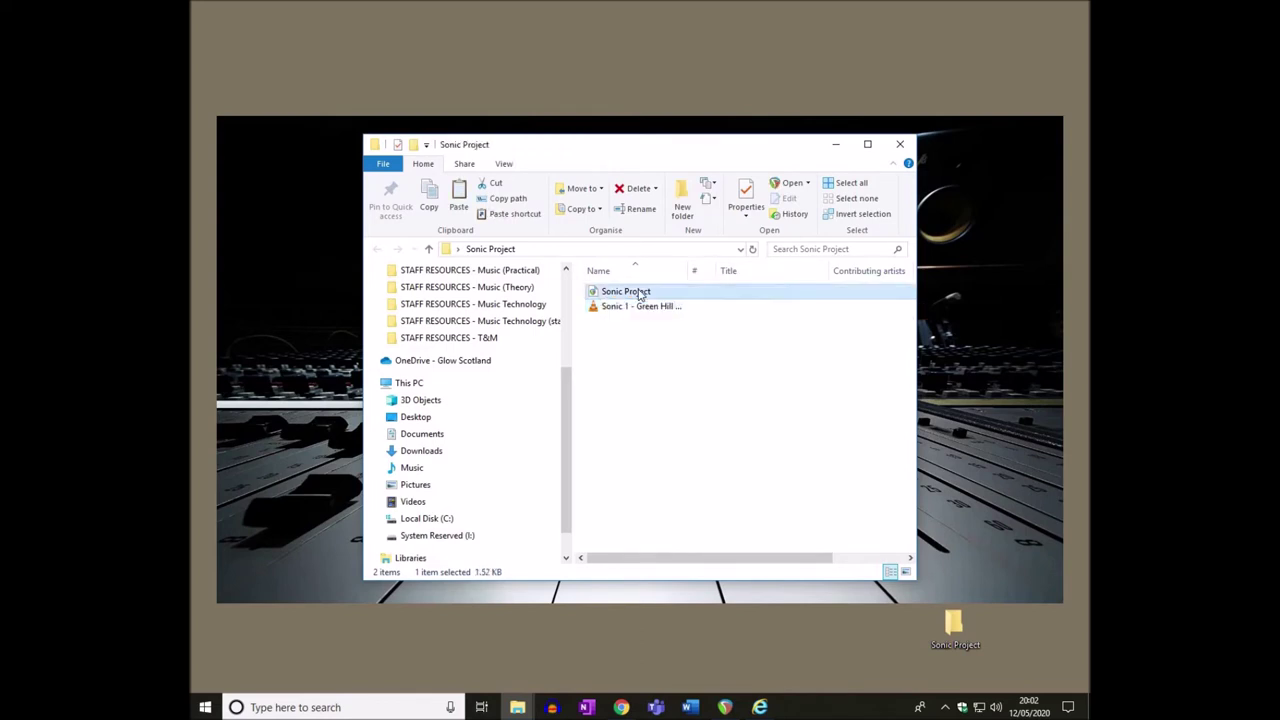
{"action": "left_click", "coordinate": [645, 308]}
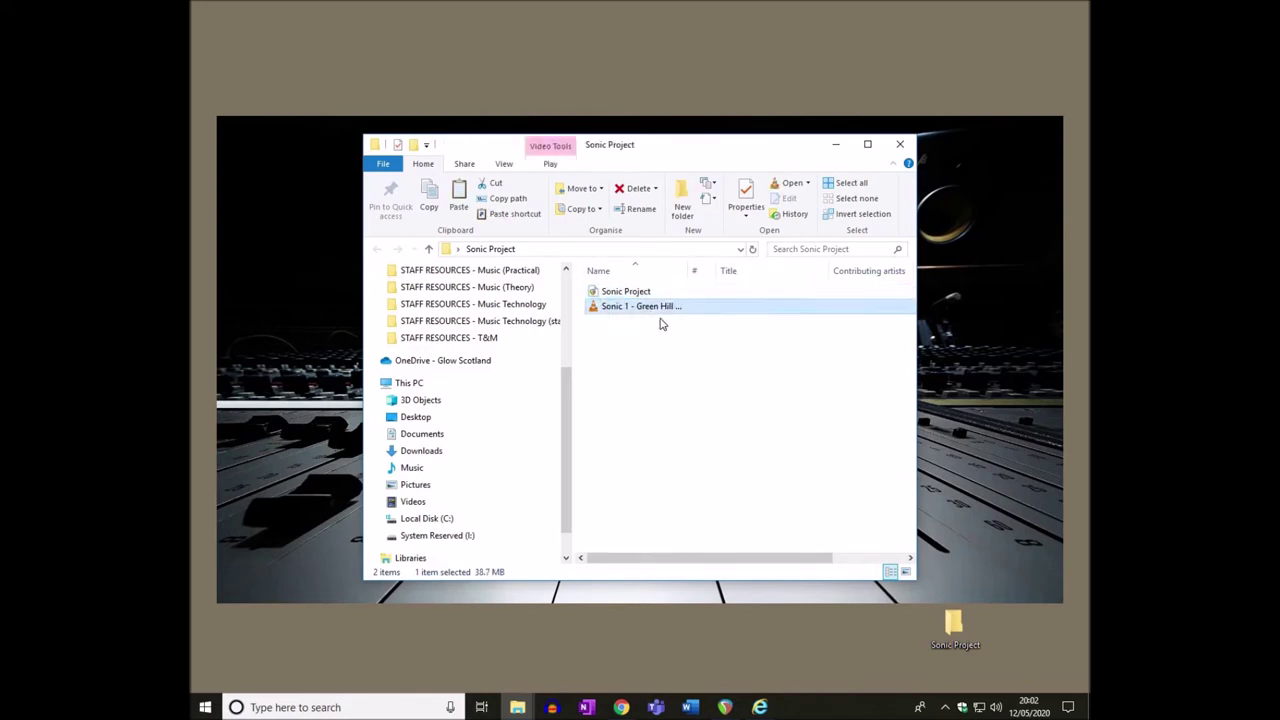
{"action": "left_click", "coordinate": [726, 706]}
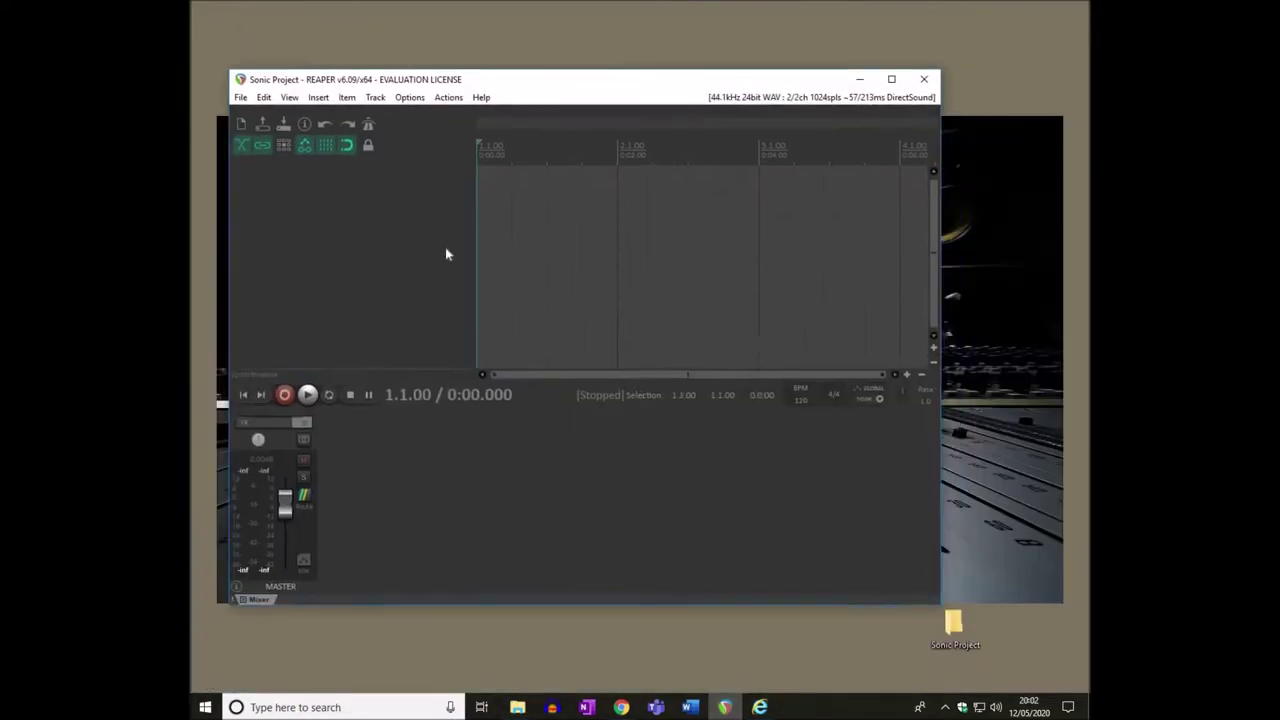
- Drop Sonic 1 - Green Hill Zone.mp4 onto a new track and align it to the timeline start
{"action": "left_click_drag", "start_coordinate": [445, 79], "coordinate": [432, 362]}
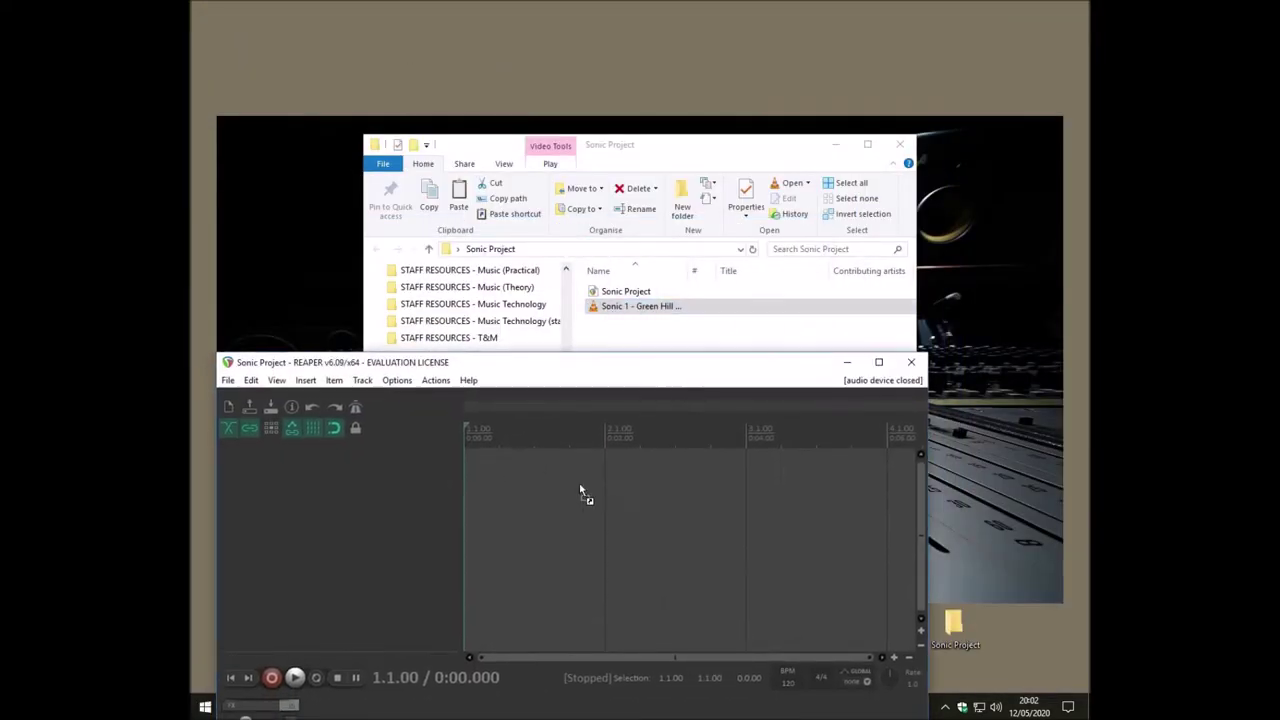
{"action": "left_click_drag", "start_coordinate": [580, 489], "coordinate": [580, 489]}
{"action": "left_click", "coordinate": [878, 362]}
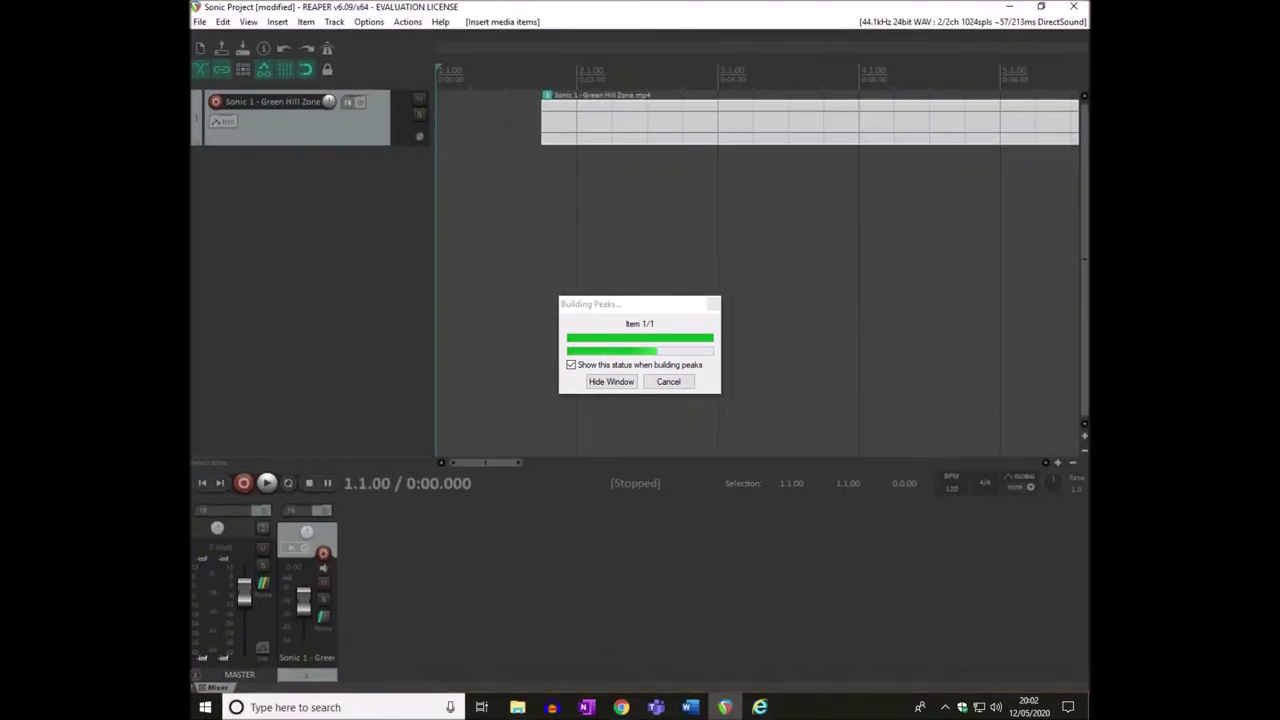
{"action": "left_click_drag", "start_coordinate": [591, 120], "coordinate": [512, 131]}
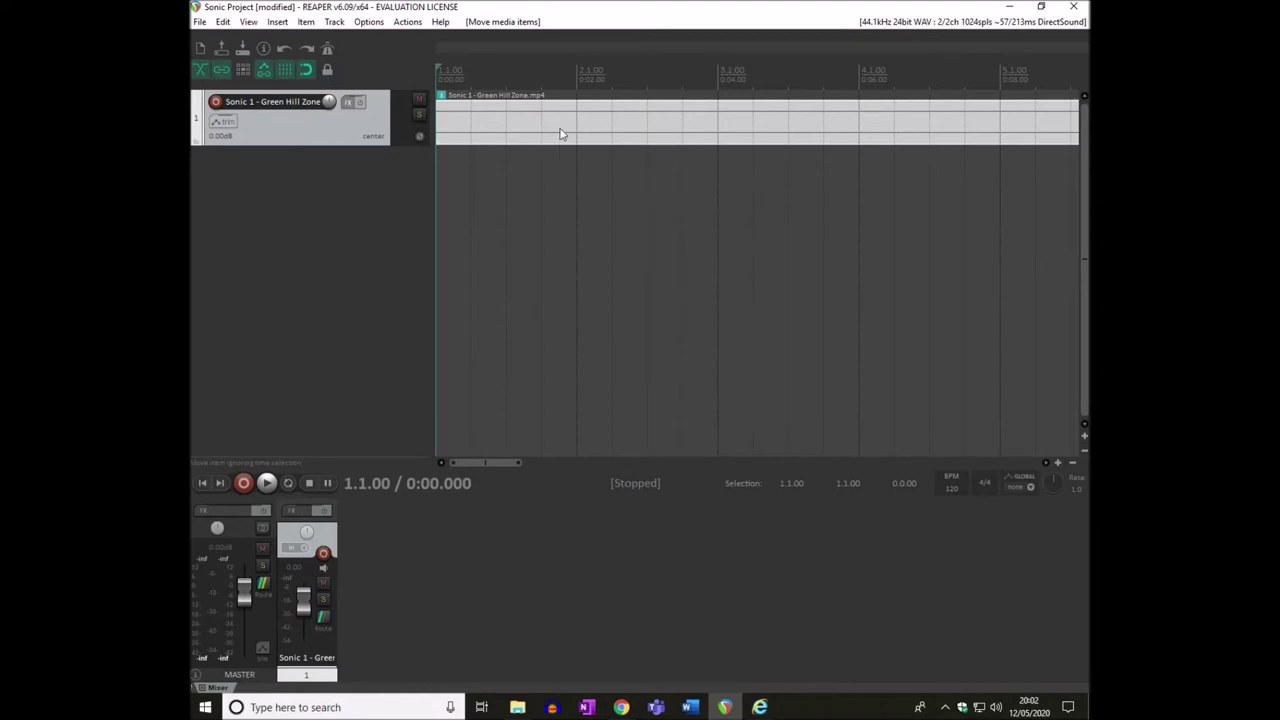
- Show the video window from the View menu and start playback
{"action": "left_click", "coordinate": [248, 21]}
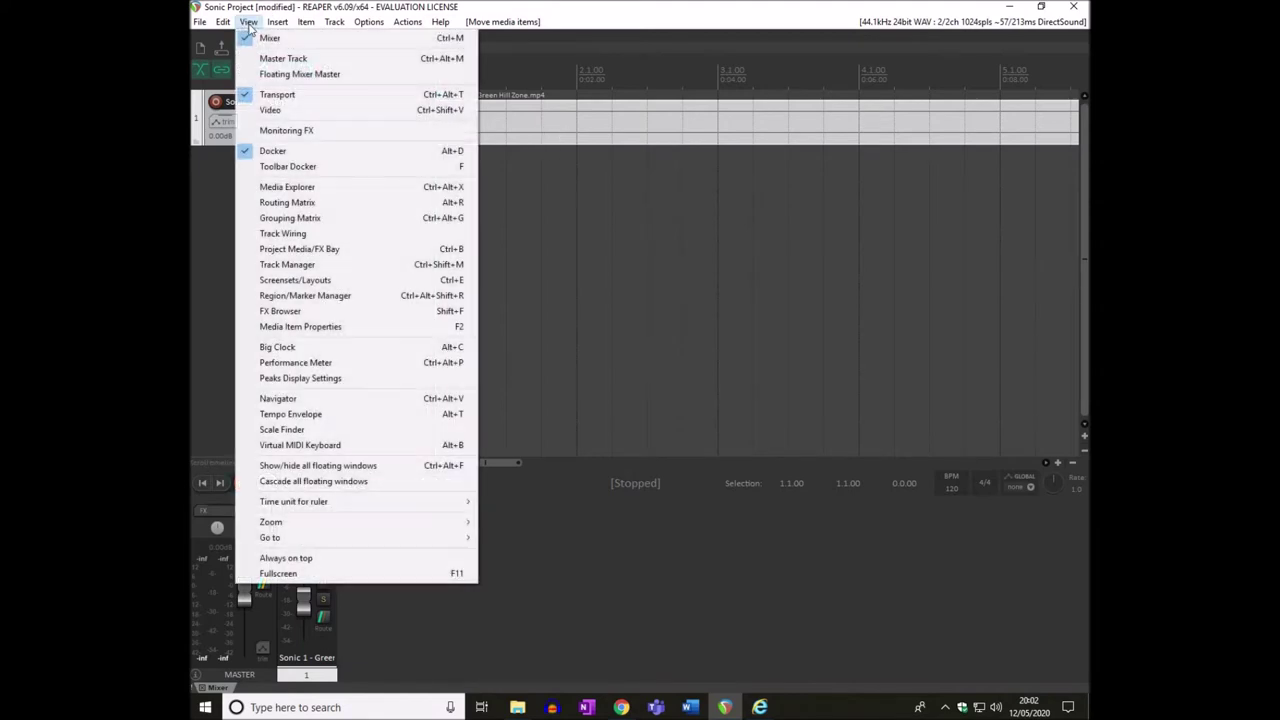
{"action": "left_click", "coordinate": [292, 110]}
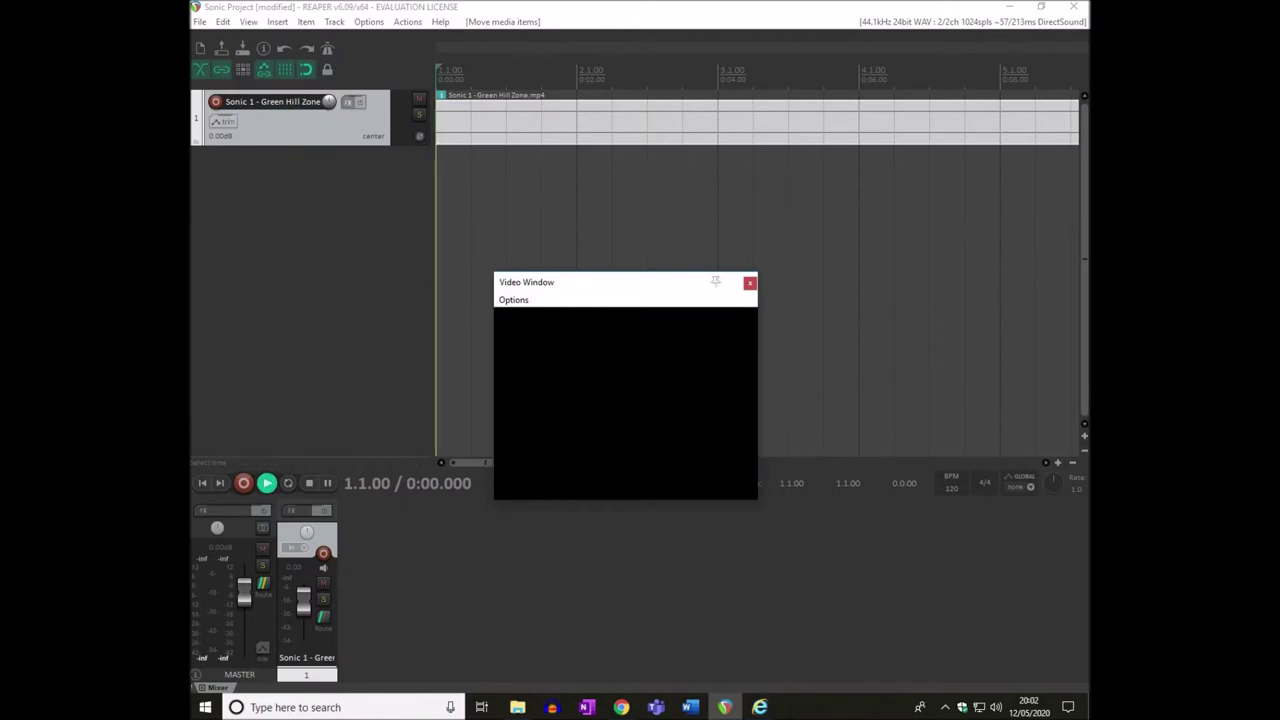
{"action": "key", "text": "space"}
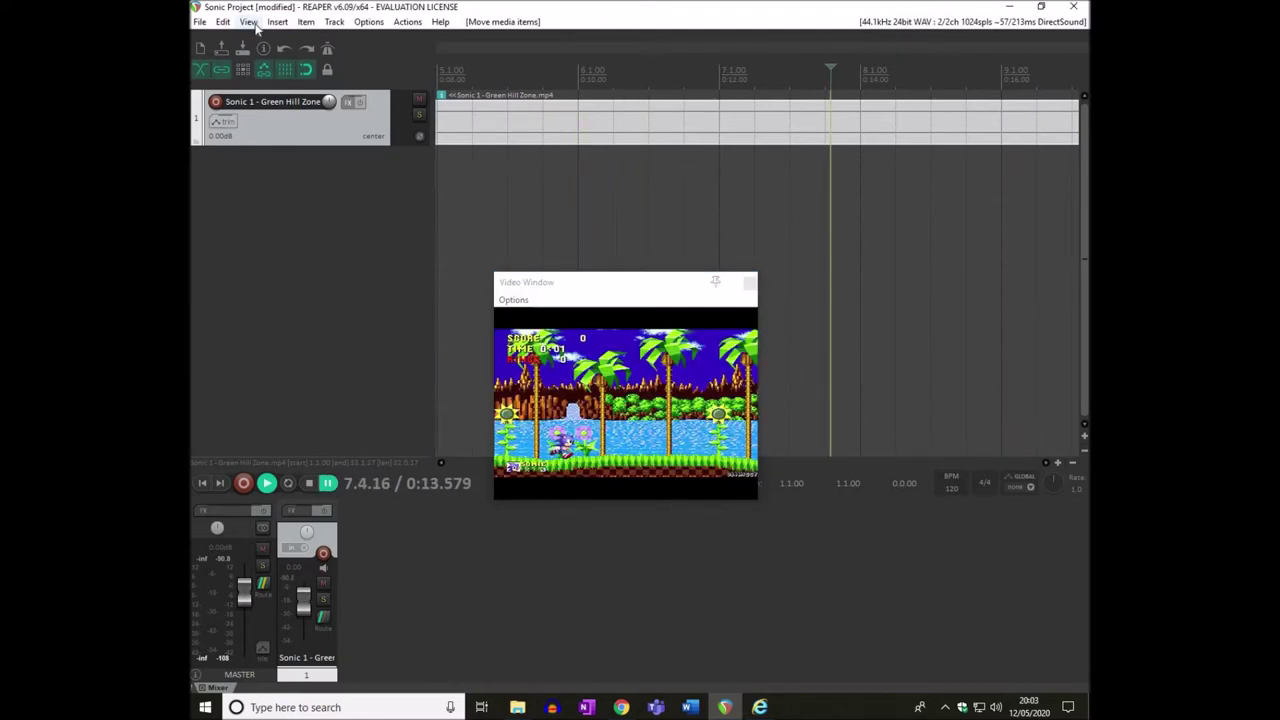
- Toggle the video window off and on, move it up-left, then switch to Bfxr
{"action": "left_click", "coordinate": [250, 22]}
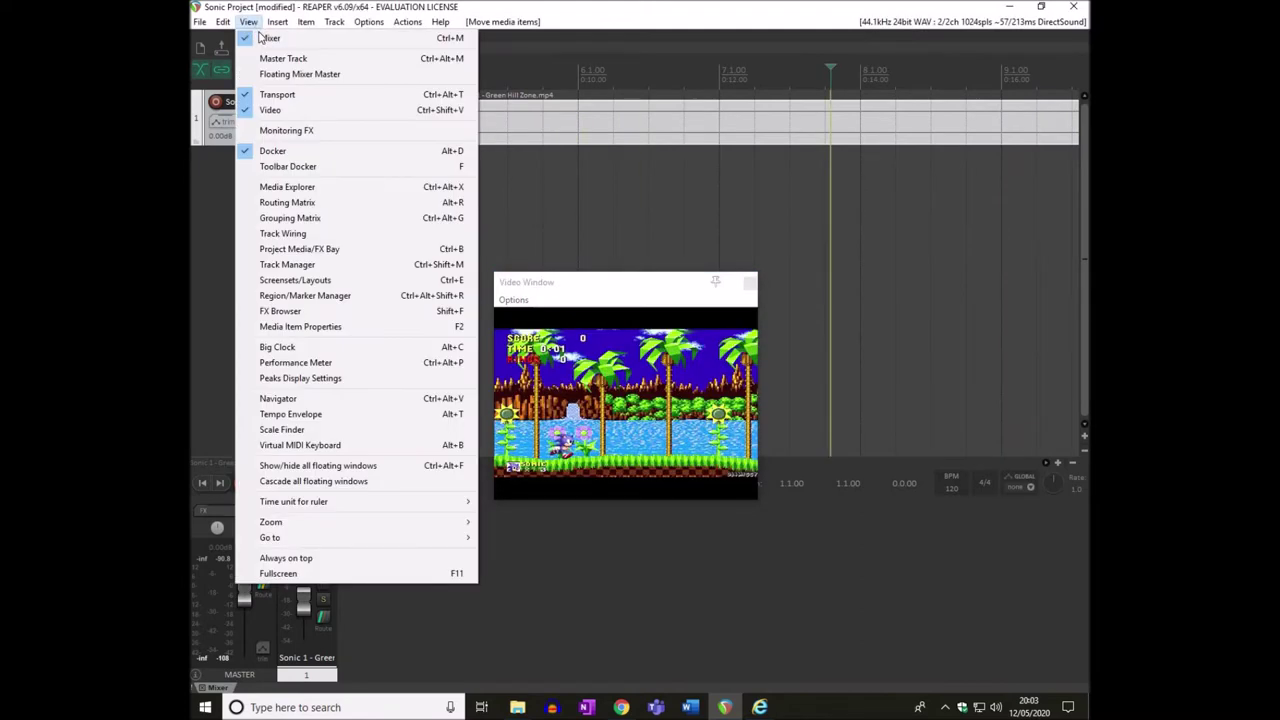
{"action": "left_click", "coordinate": [300, 112]}
{"action": "left_click", "coordinate": [248, 22]}
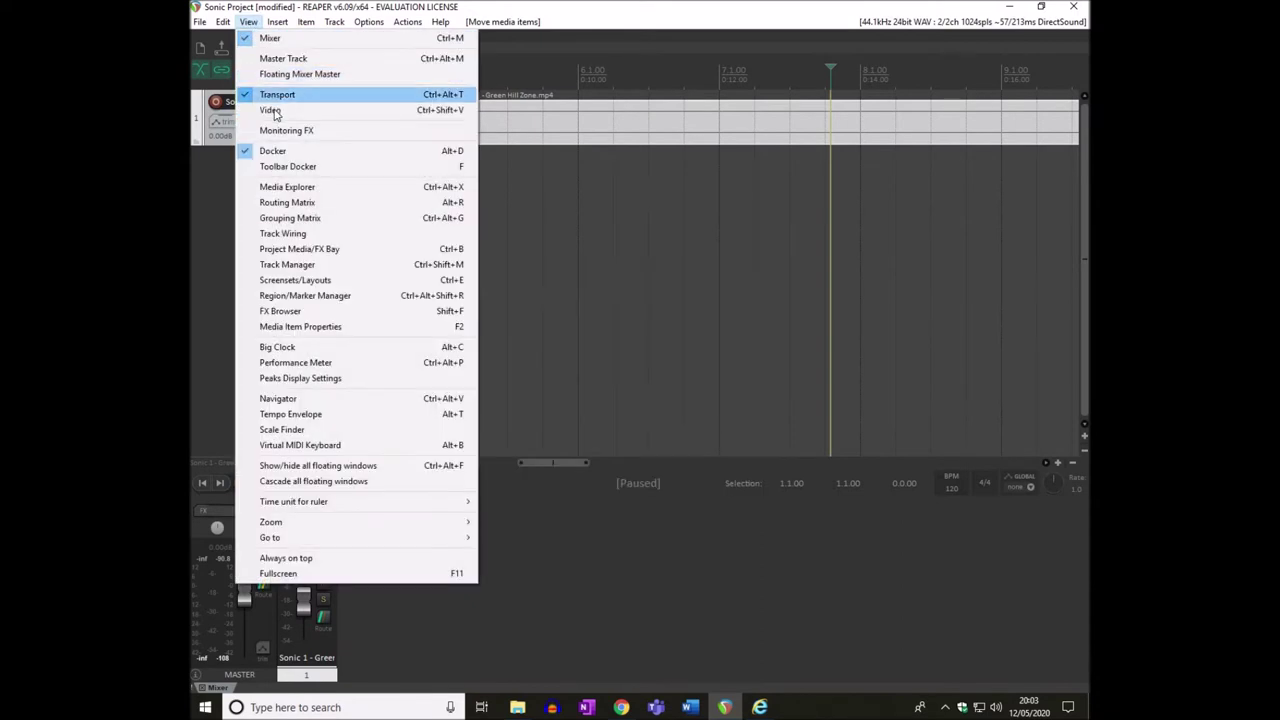
{"action": "left_click", "coordinate": [270, 111]}
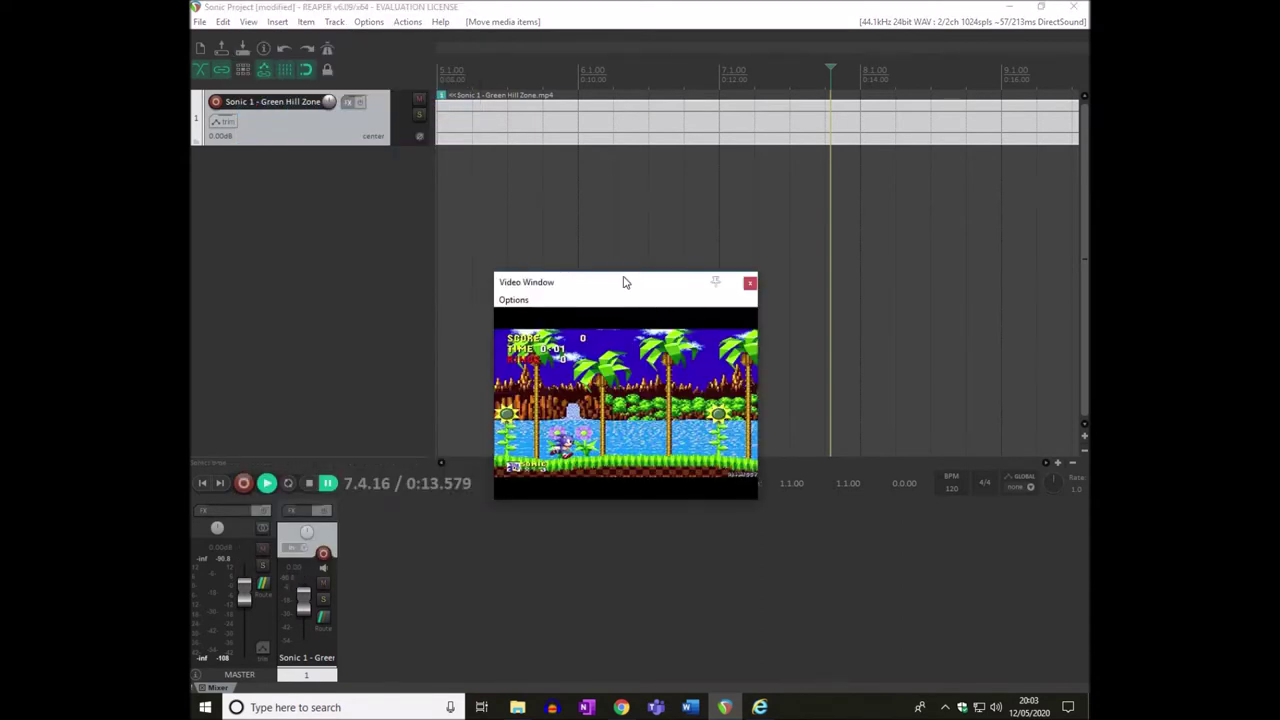
{"action": "left_click_drag", "start_coordinate": [623, 281], "coordinate": [574, 249]}
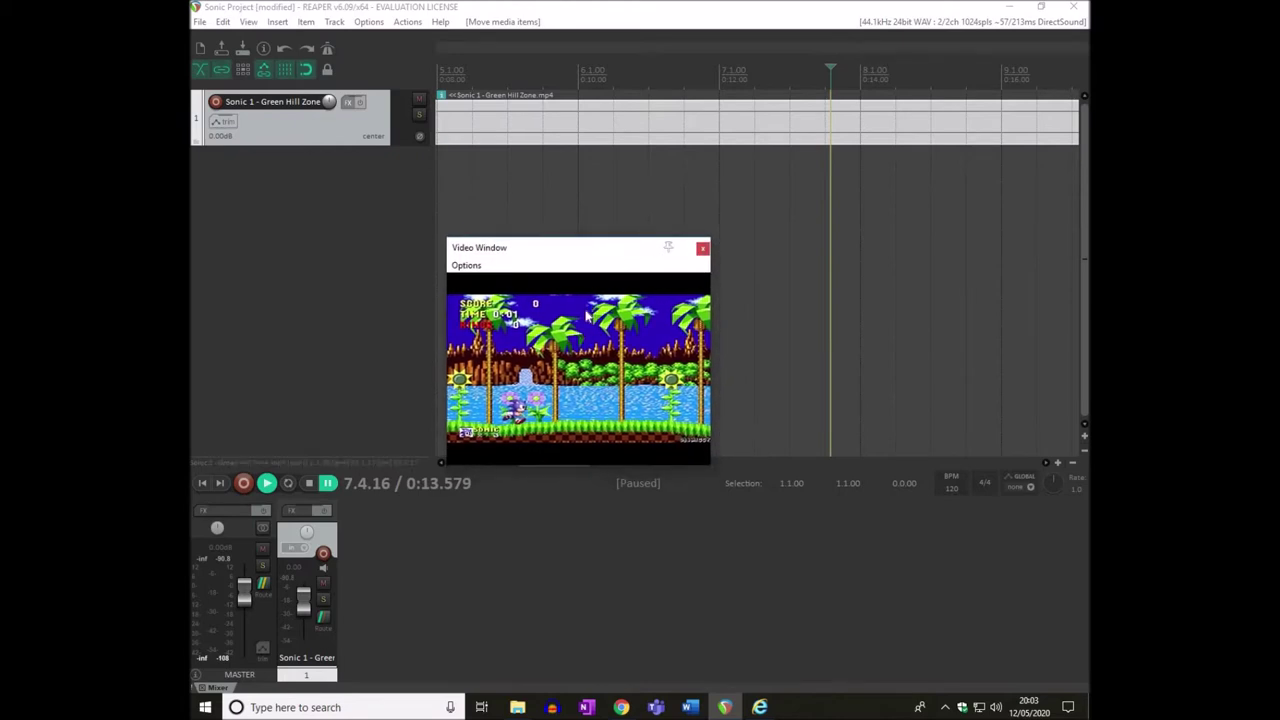
{"action": "left_click", "coordinate": [760, 707]}
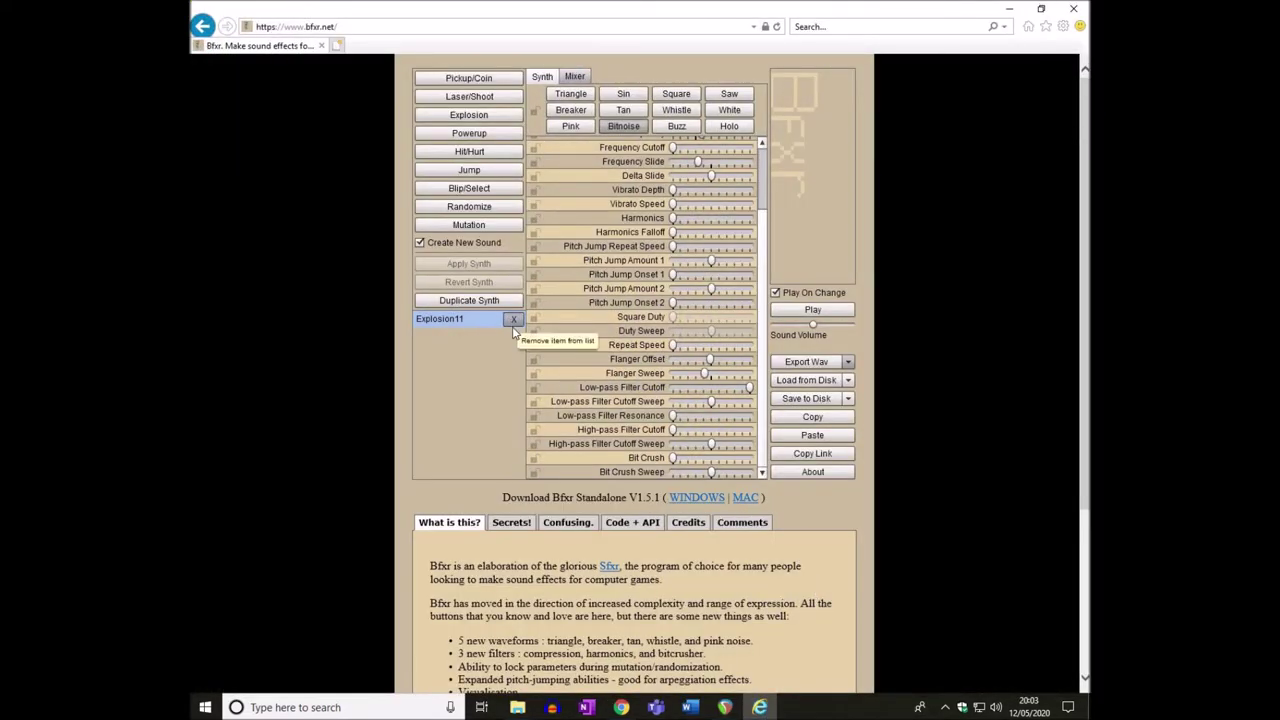
- Generate Pickup_Coin, Laser_Shoot, Explosion, Powerup, Jump, Blip_Select and two Randomize sounds in Bfxr
{"action": "scroll", "coordinate": [480, 250], "scroll_direction": "up", "scroll_amount": 3}
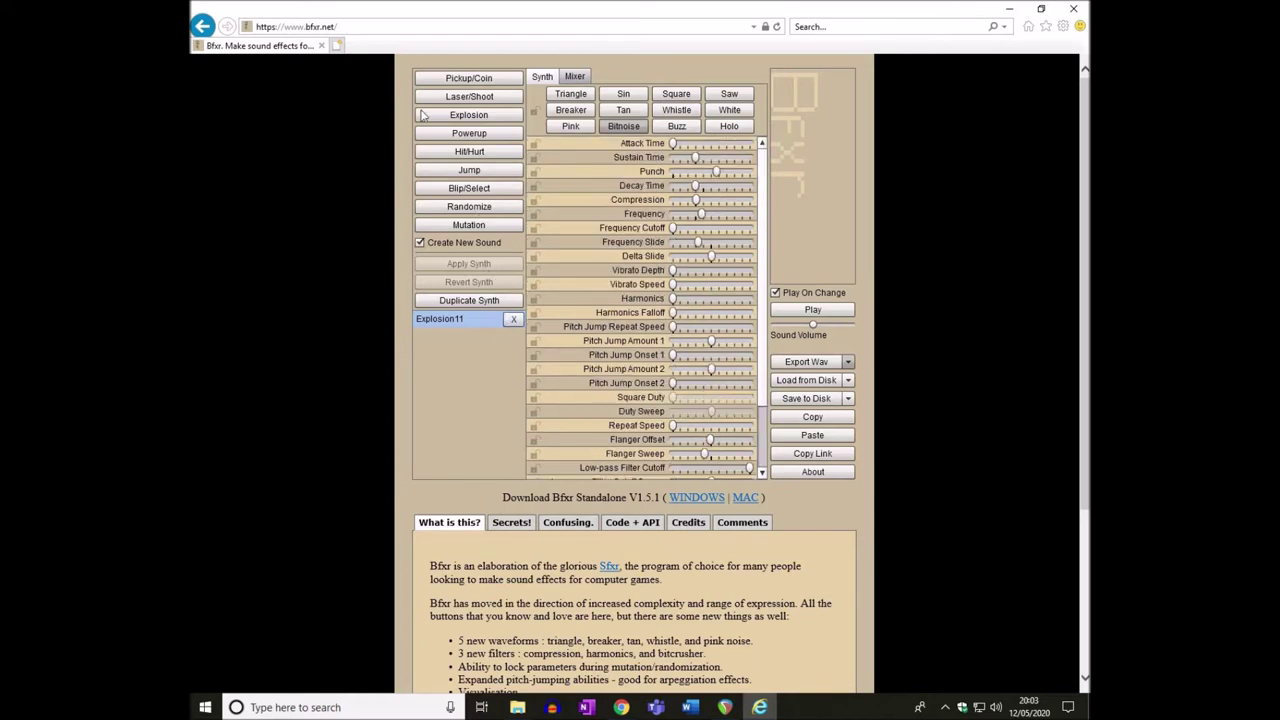
{"action": "left_click", "coordinate": [470, 78]}
{"action": "left_click", "coordinate": [478, 115]}
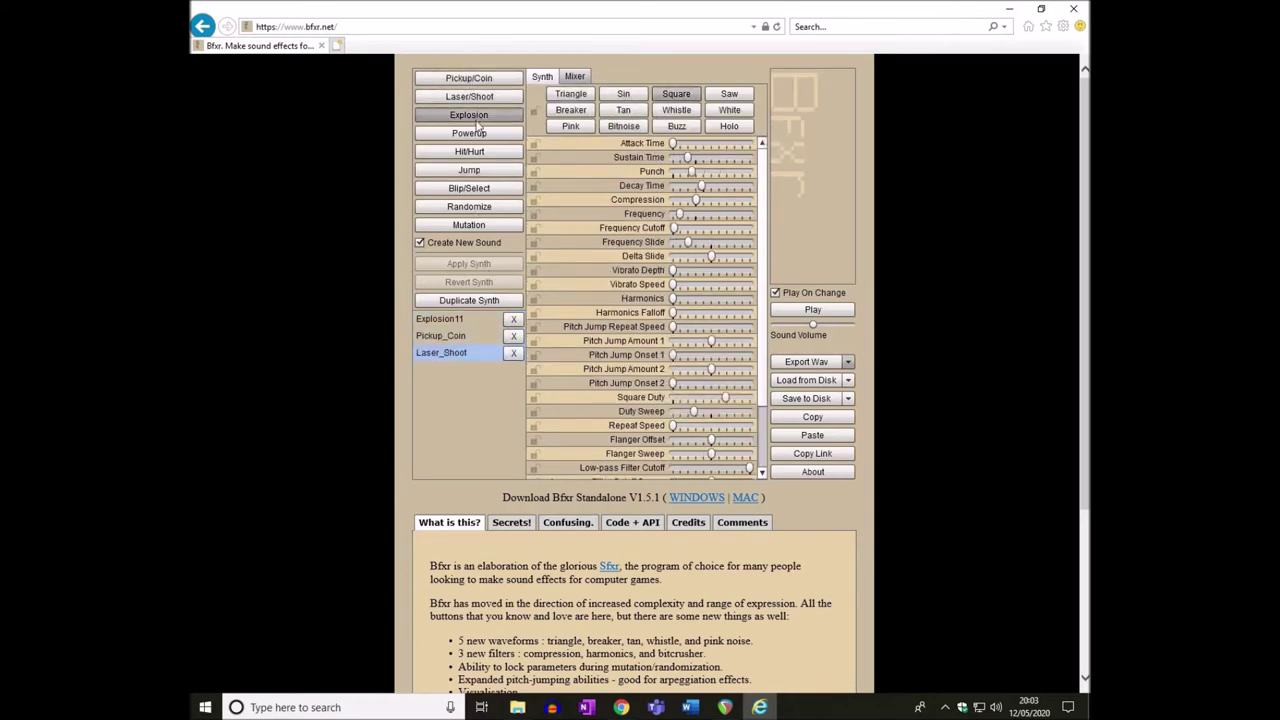
{"action": "left_click", "coordinate": [478, 133]}
{"action": "left_click", "coordinate": [478, 151]}
{"action": "left_click", "coordinate": [478, 170]}
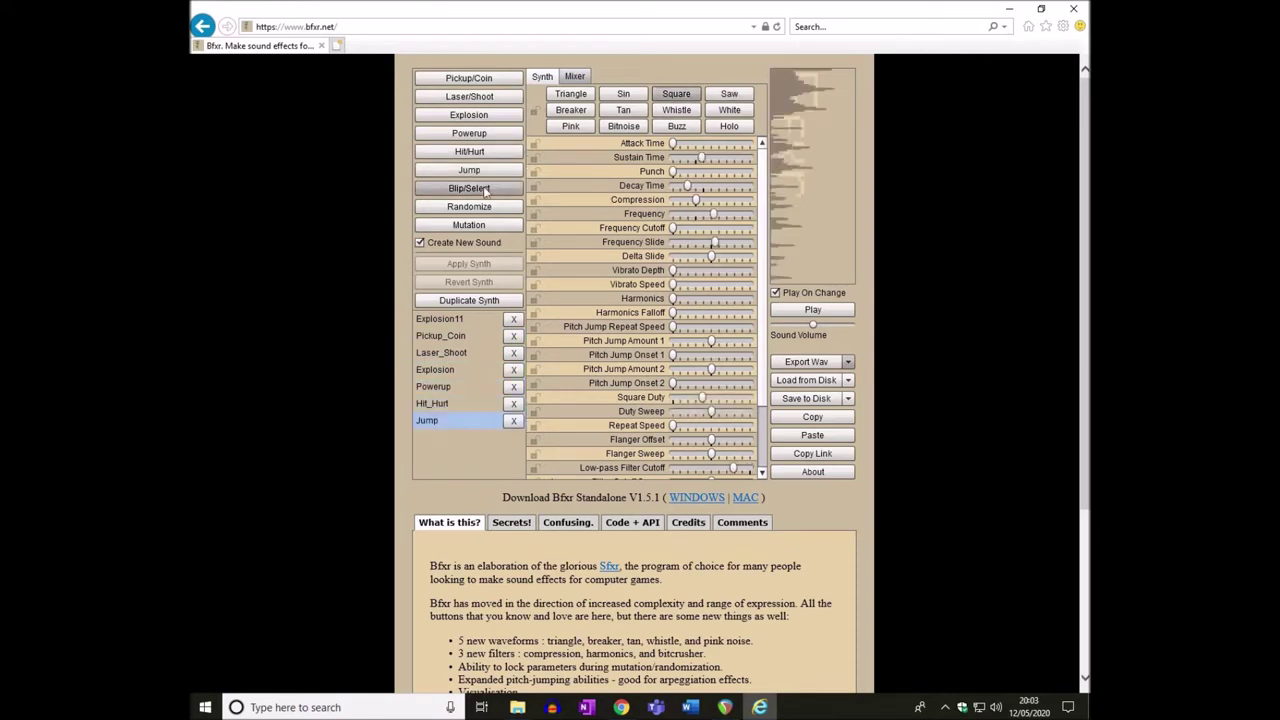
{"action": "left_click", "coordinate": [480, 188]}
{"action": "left_click", "coordinate": [488, 207]}
{"action": "left_click", "coordinate": [492, 207]}
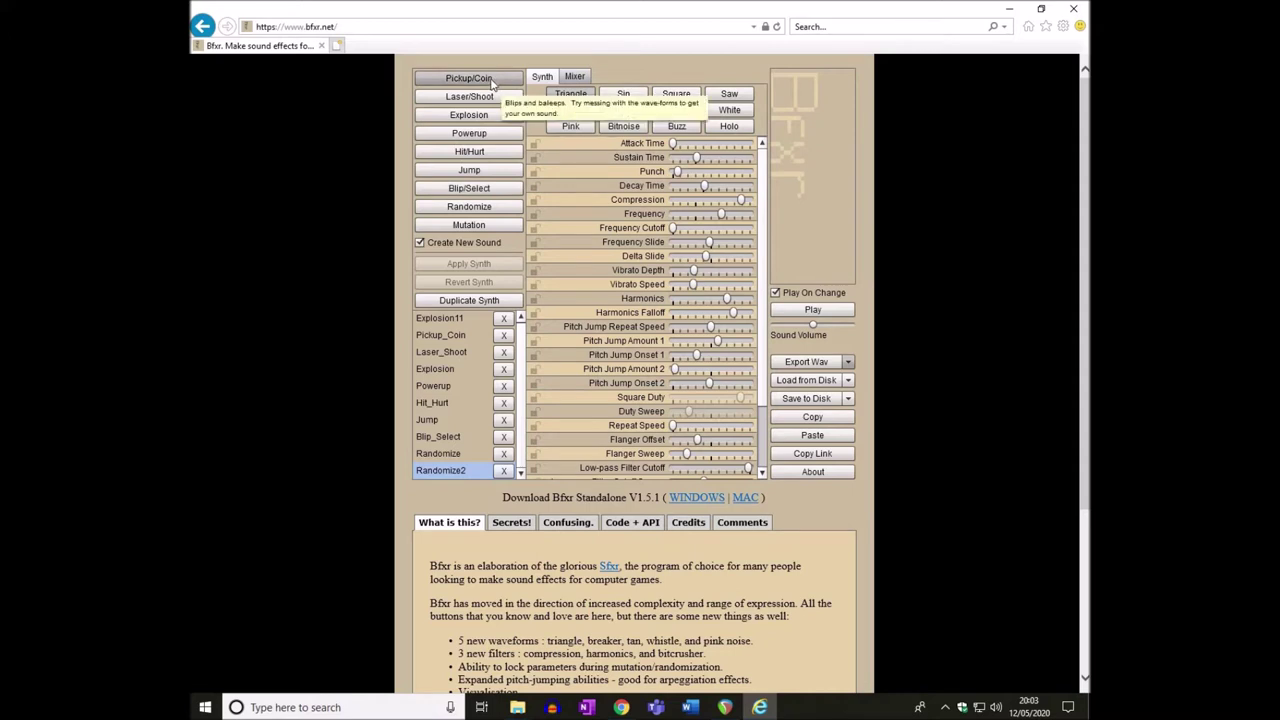
- Generate four more coin pickup sounds, Pickup_Coin2 through Pickup_Coin5
{"action": "left_click", "coordinate": [452, 78]}
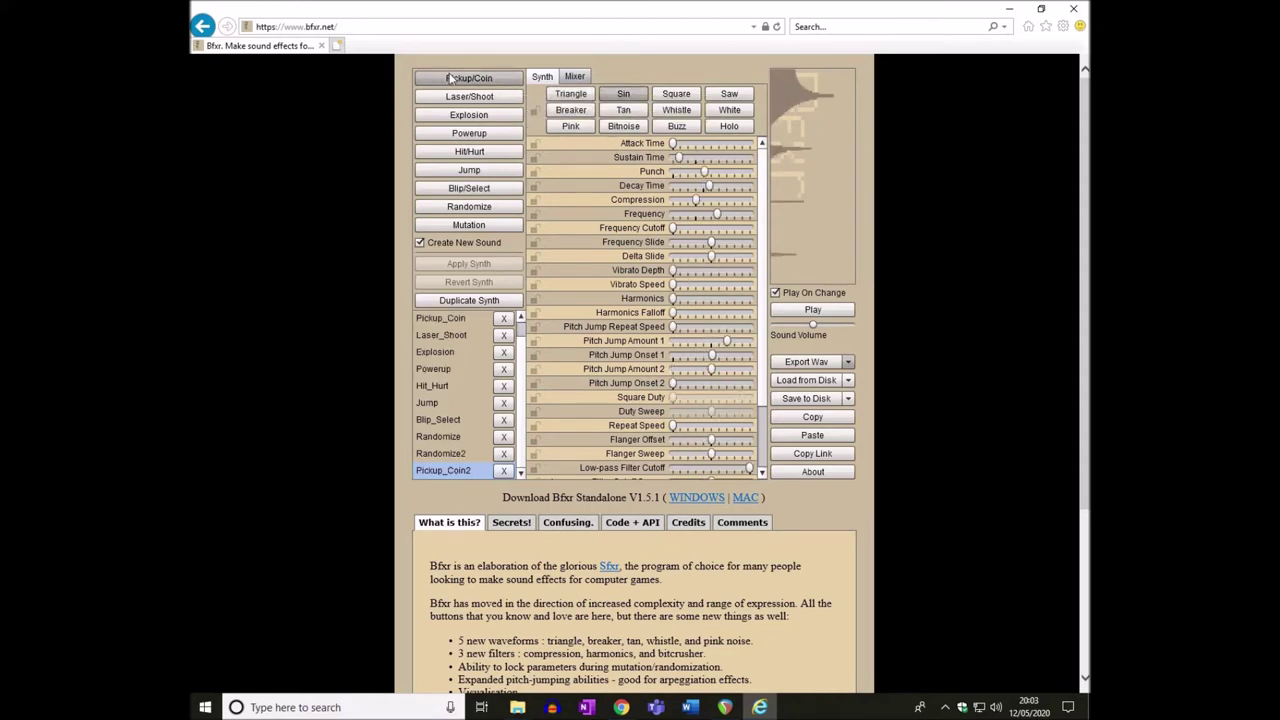
{"action": "left_click", "coordinate": [450, 78]}
{"action": "left_click", "coordinate": [450, 78]}
{"action": "left_click", "coordinate": [450, 78]}
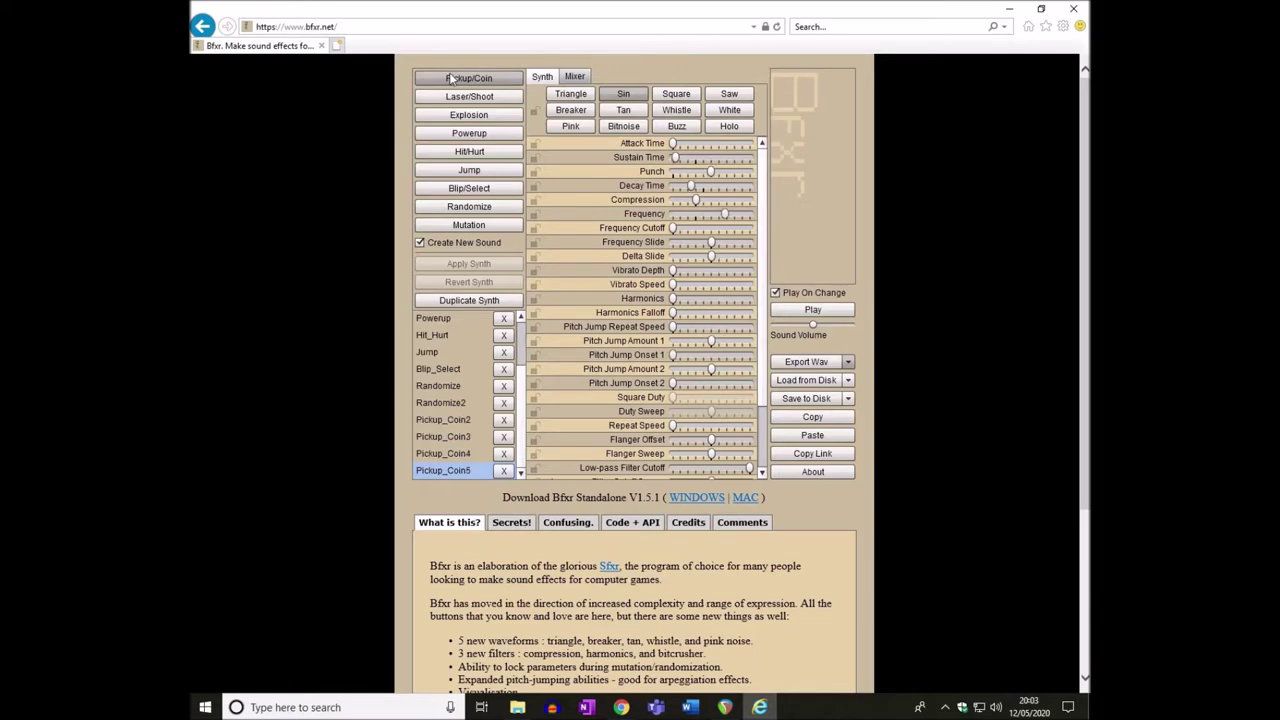
- Select Pickup_Coin2 in the sound list and play it twice to audition it
{"action": "left_click", "coordinate": [470, 420]}
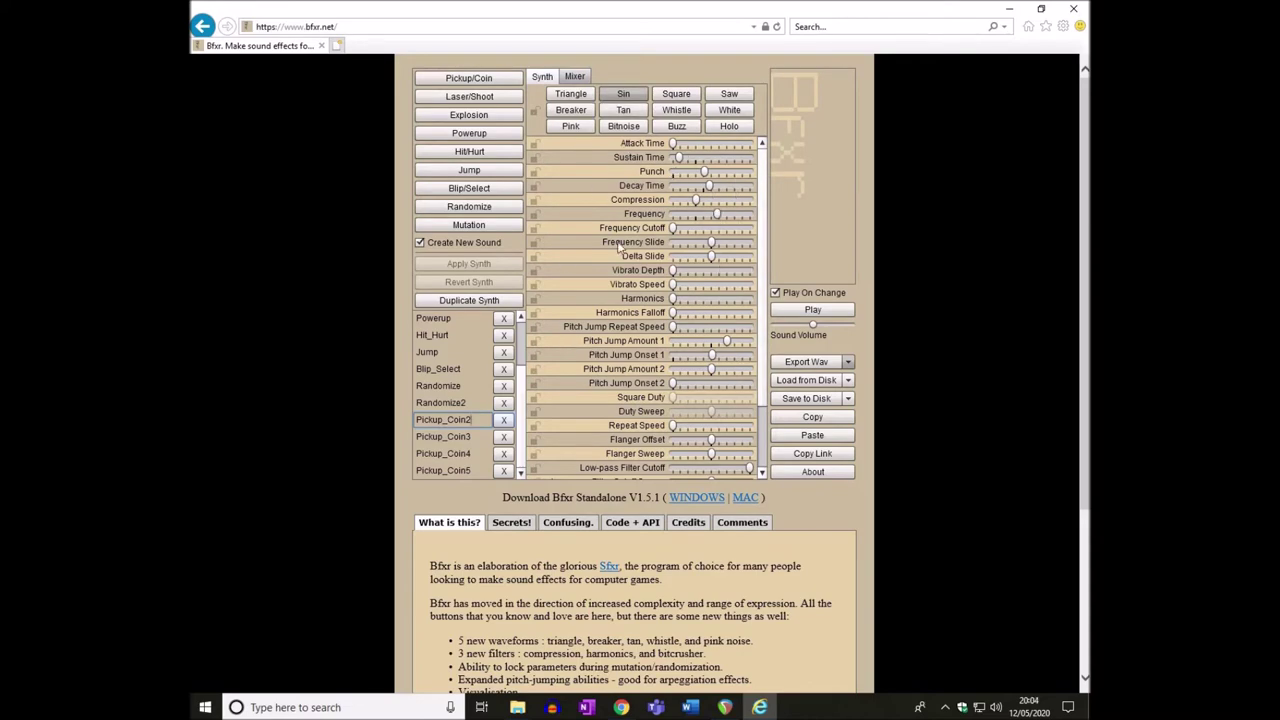
{"action": "scroll", "coordinate": [712, 402], "scroll_direction": "down", "scroll_amount": 3}
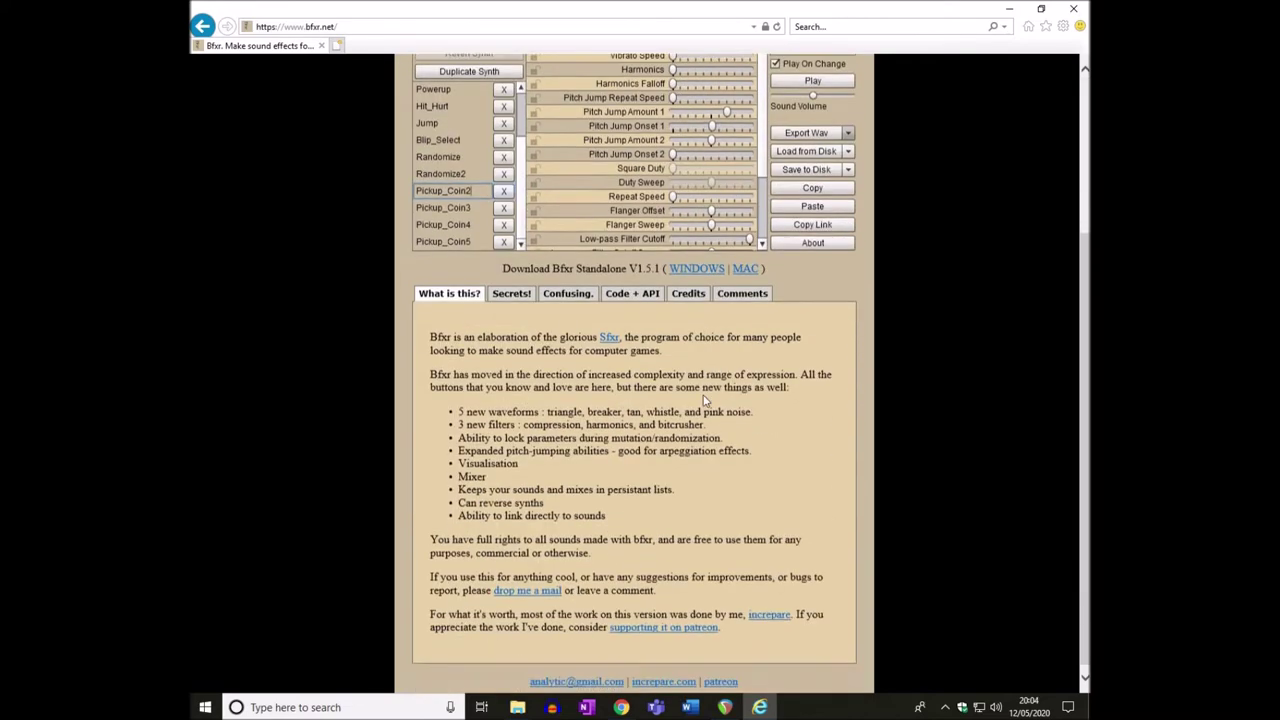
{"action": "scroll", "coordinate": [701, 398], "scroll_direction": "up", "scroll_amount": 3}
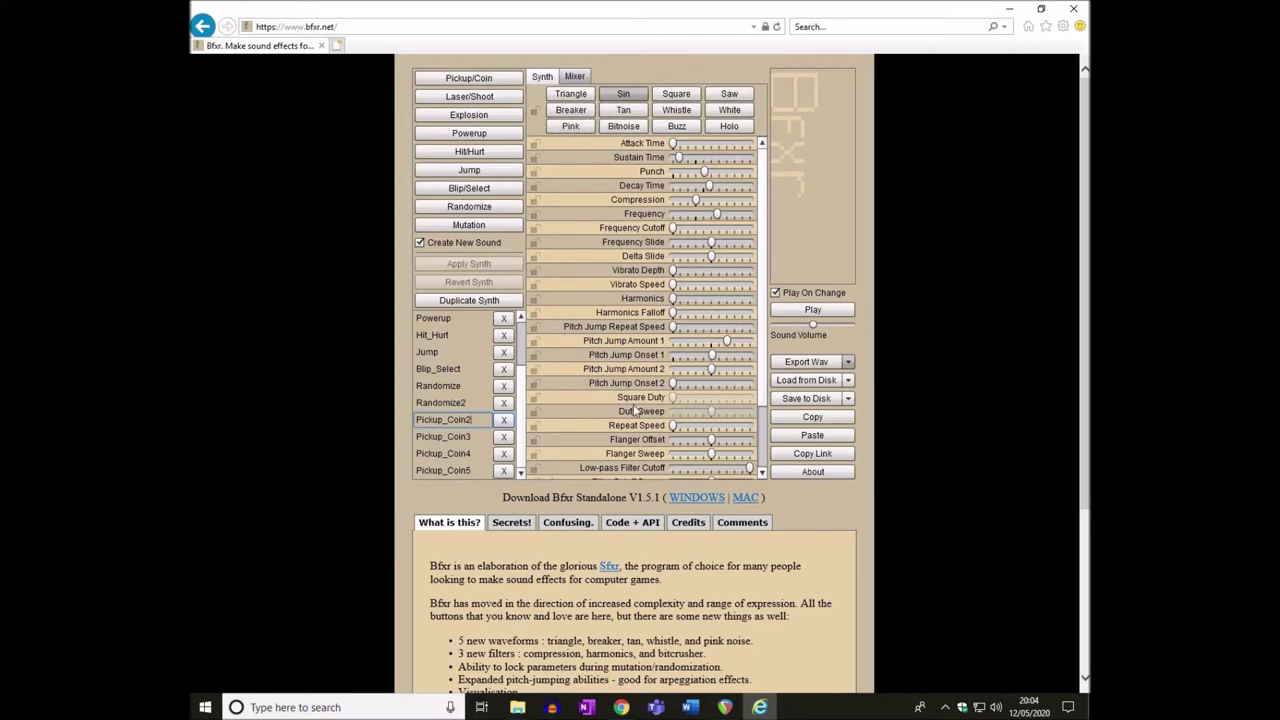
{"action": "left_click", "coordinate": [470, 425]}
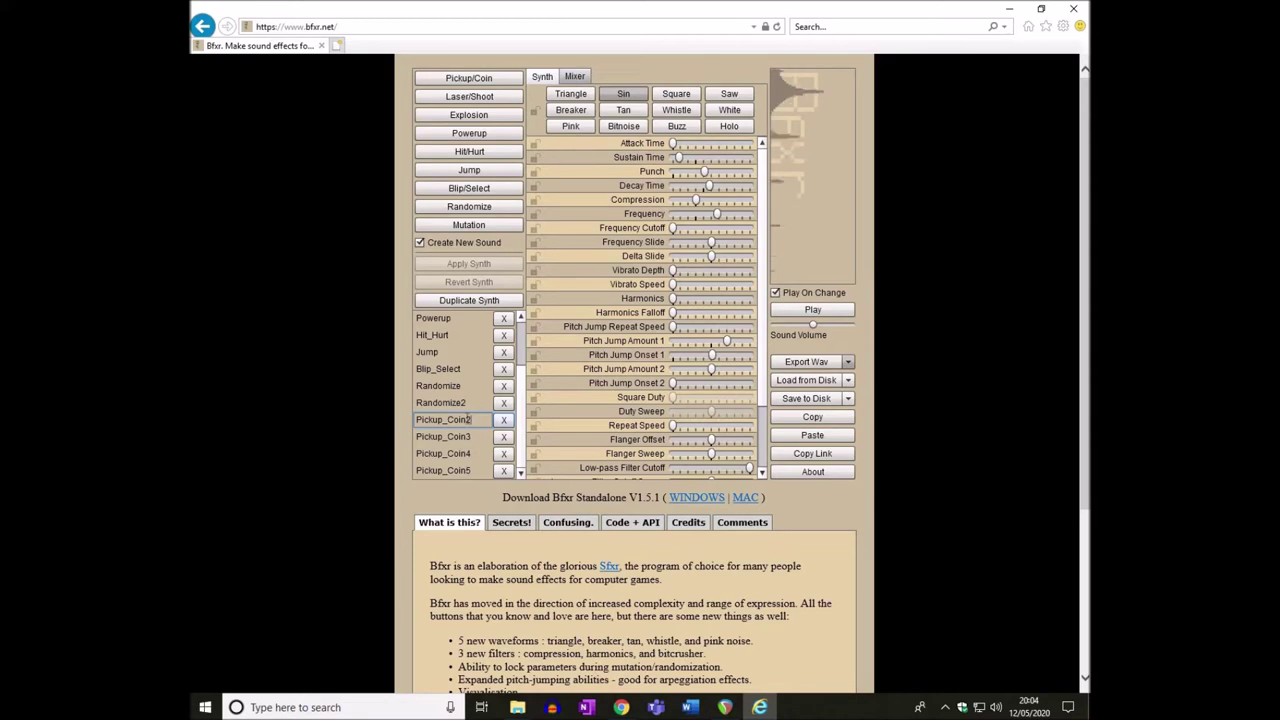
- Export Pickup_Coin2 as a WAV file named Pickup_Coin2 into Desktop\Sonic Project
{"action": "left_click", "coordinate": [806, 362]}
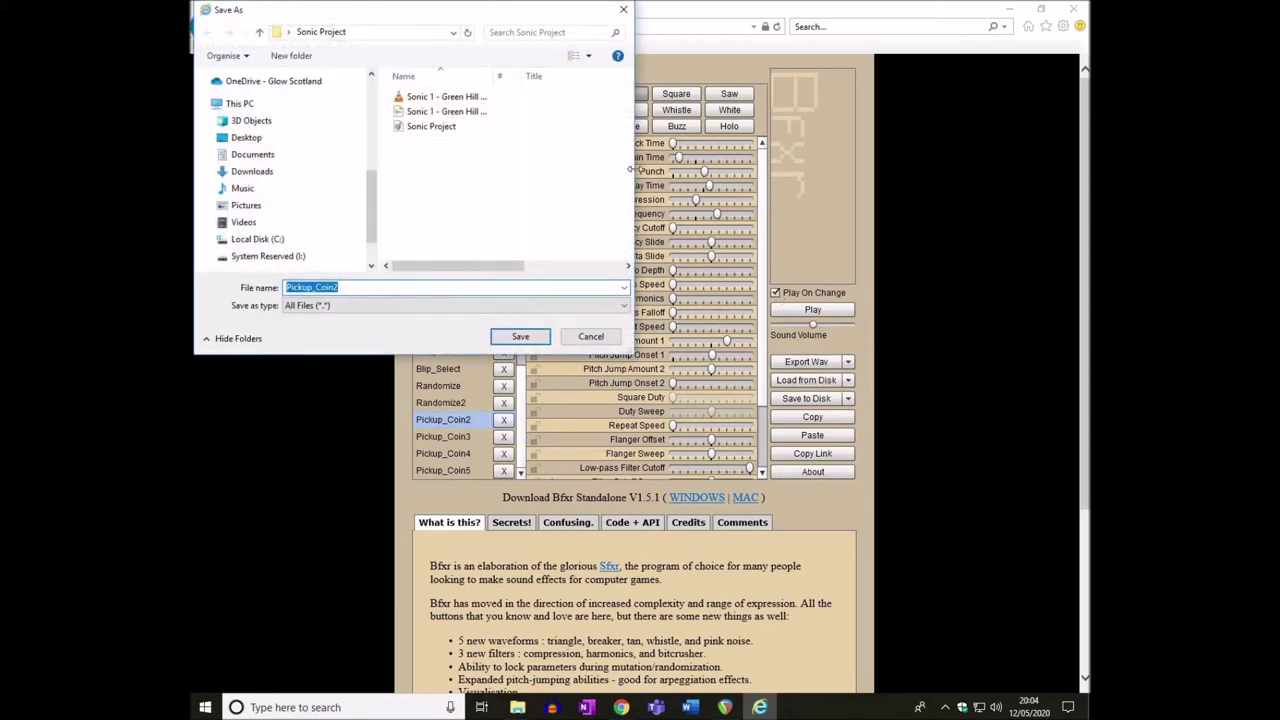
{"action": "left_click", "coordinate": [290, 33]}
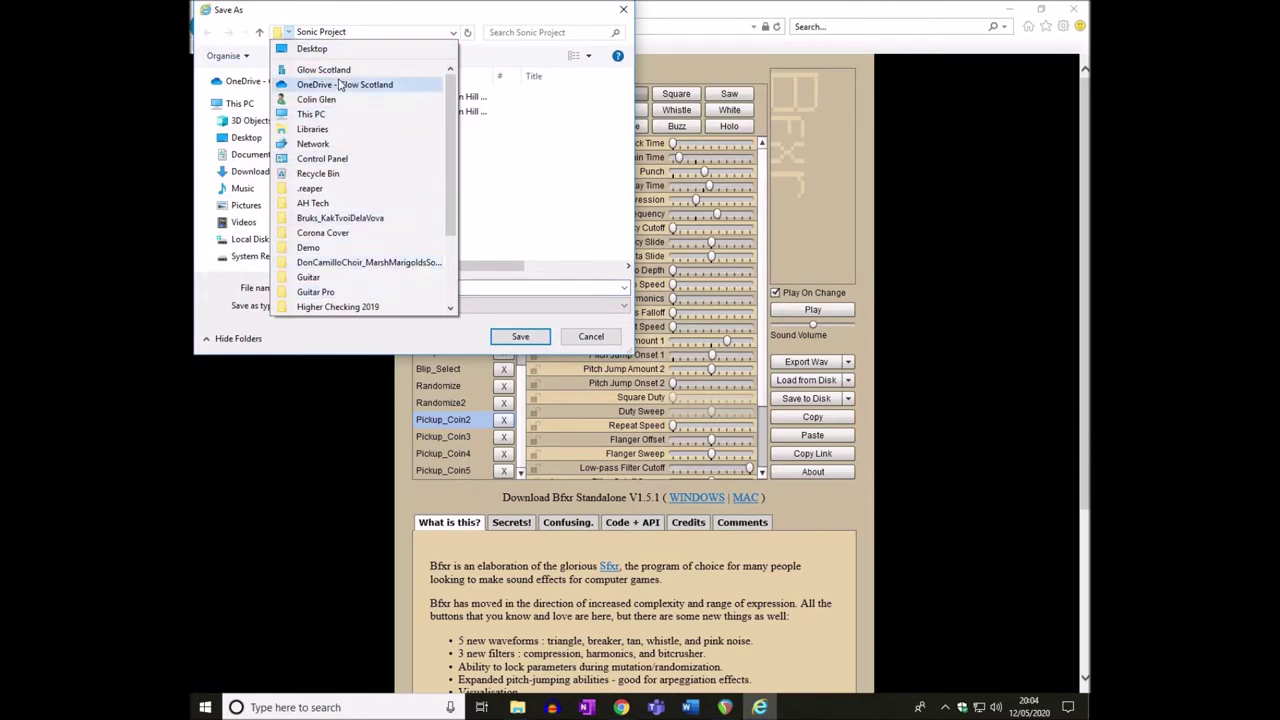
{"action": "left_click", "coordinate": [312, 48]}
{"action": "scroll", "coordinate": [471, 193], "scroll_direction": "down", "scroll_amount": 5}
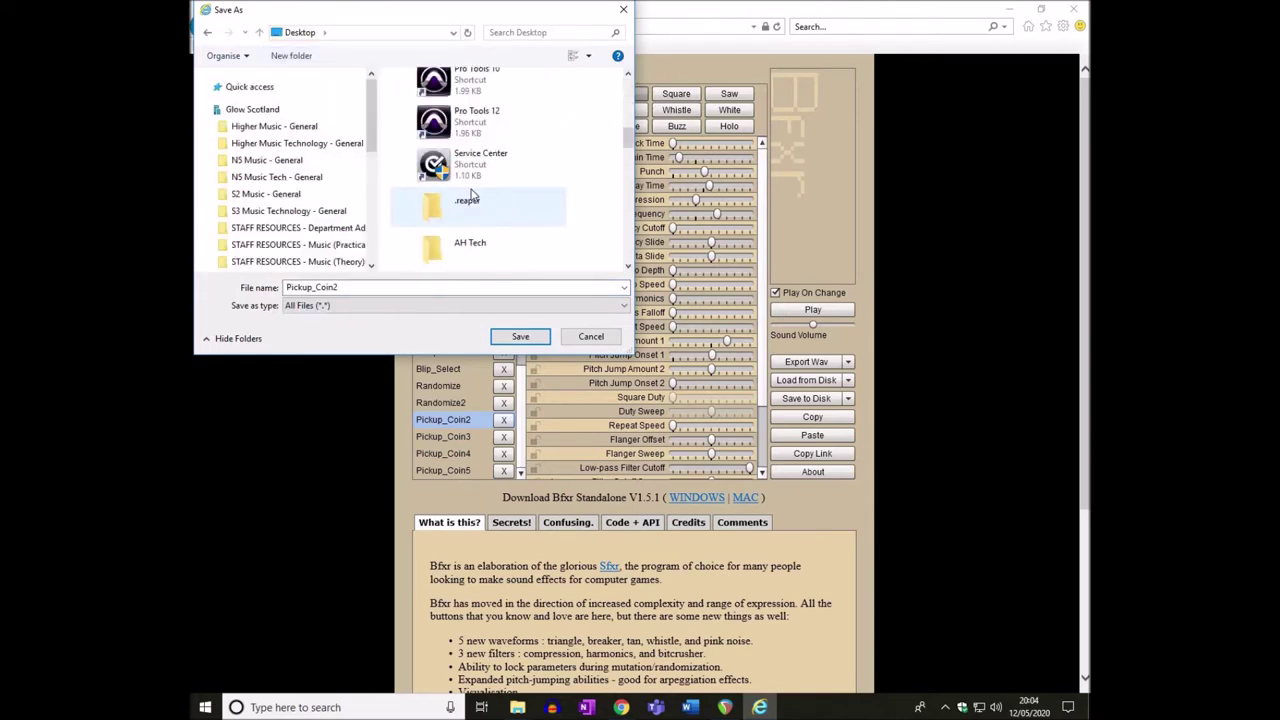
{"action": "scroll", "coordinate": [478, 200], "scroll_direction": "down", "scroll_amount": 3}
{"action": "scroll", "coordinate": [485, 180], "scroll_direction": "up", "scroll_amount": 5}
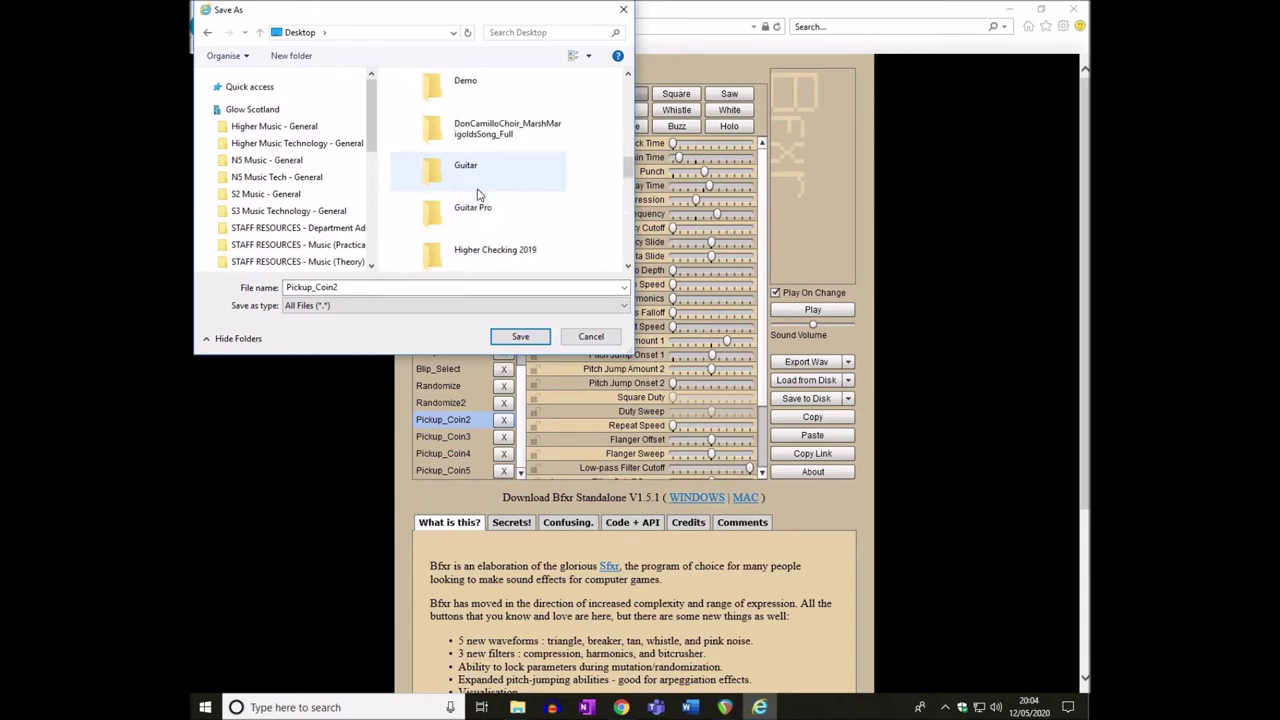
{"action": "scroll", "coordinate": [500, 165], "scroll_direction": "down", "scroll_amount": 1}
{"action": "scroll", "coordinate": [500, 165], "scroll_direction": "down", "scroll_amount": 6}
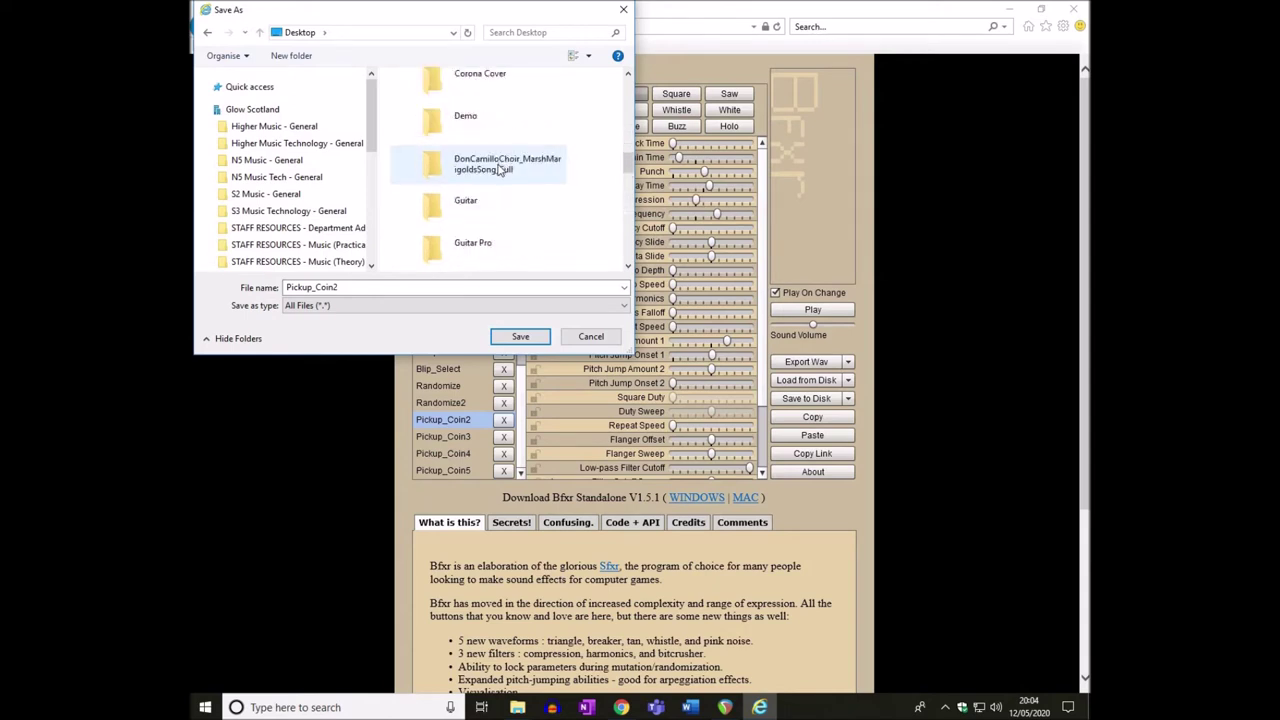
{"action": "double_click", "coordinate": [498, 93]}
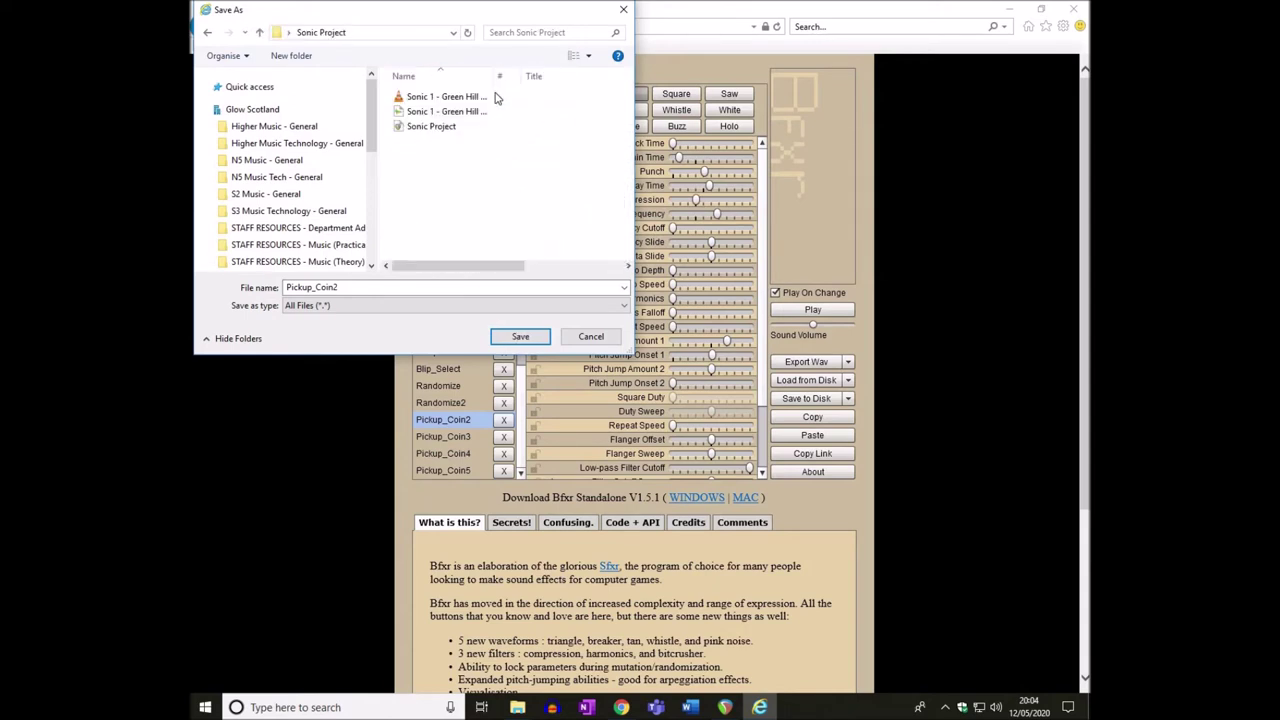
{"action": "left_click", "coordinate": [287, 287]}
{"action": "double_click", "coordinate": [287, 287]}
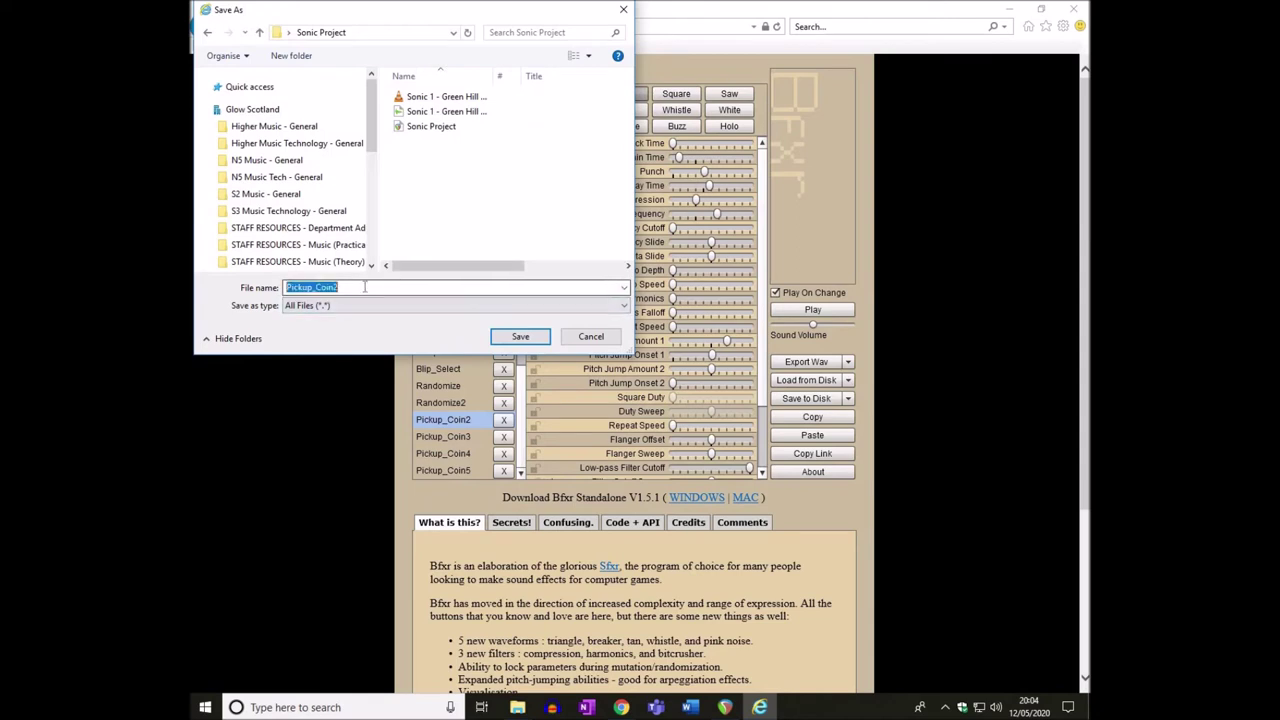
{"action": "left_click", "coordinate": [517, 340]}
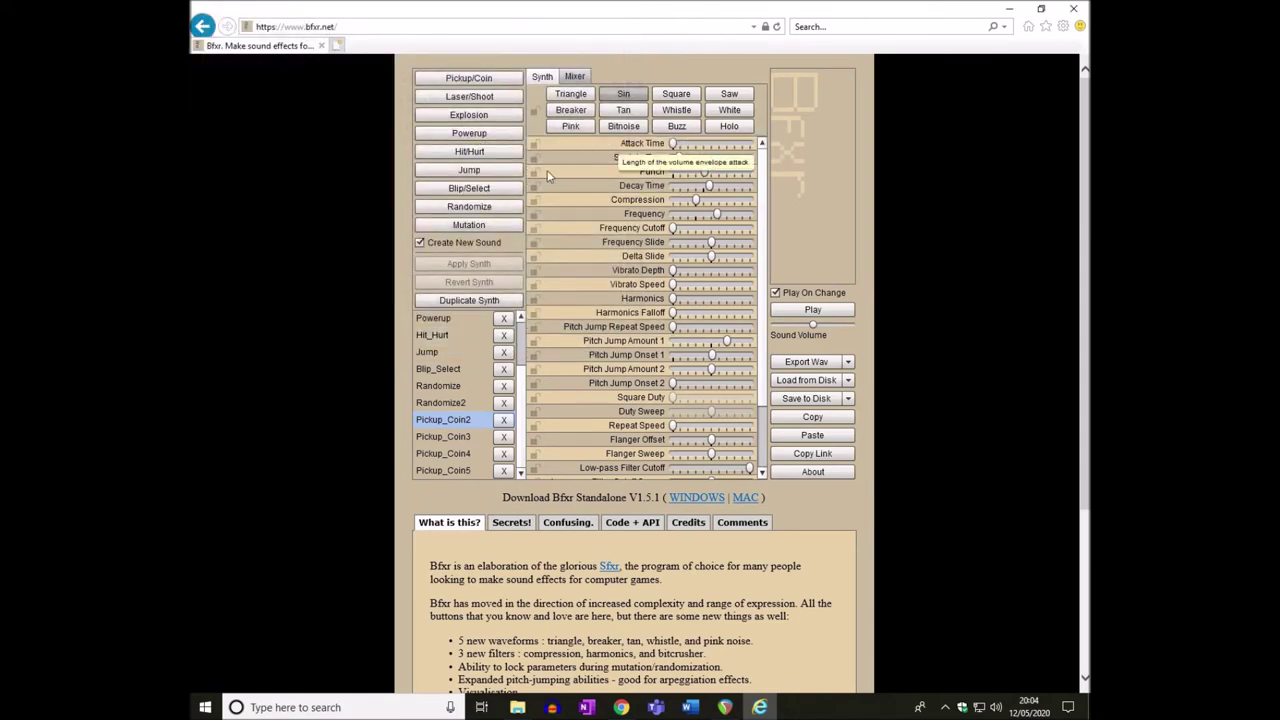
- Generate three new explosion sounds and select Explosion2 to hear it
{"action": "left_click", "coordinate": [505, 119]}
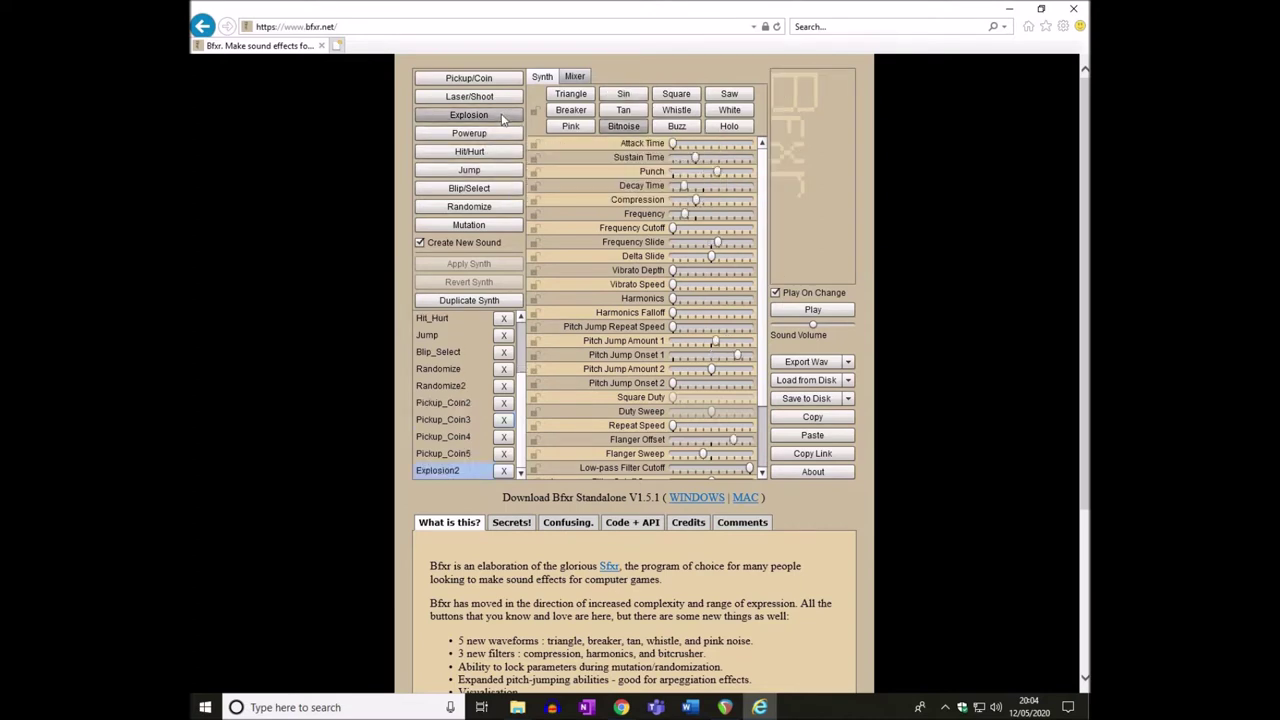
{"action": "left_click", "coordinate": [505, 119]}
{"action": "left_click", "coordinate": [505, 119]}
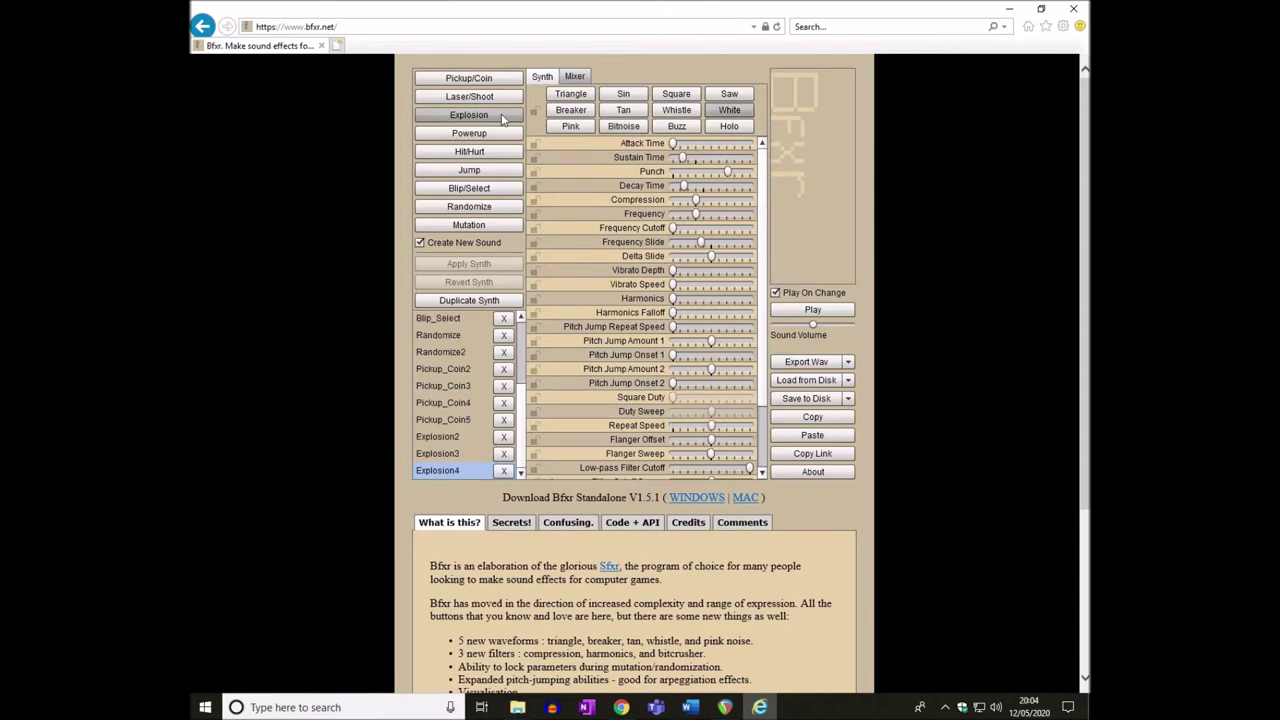
{"action": "left_click", "coordinate": [453, 438]}
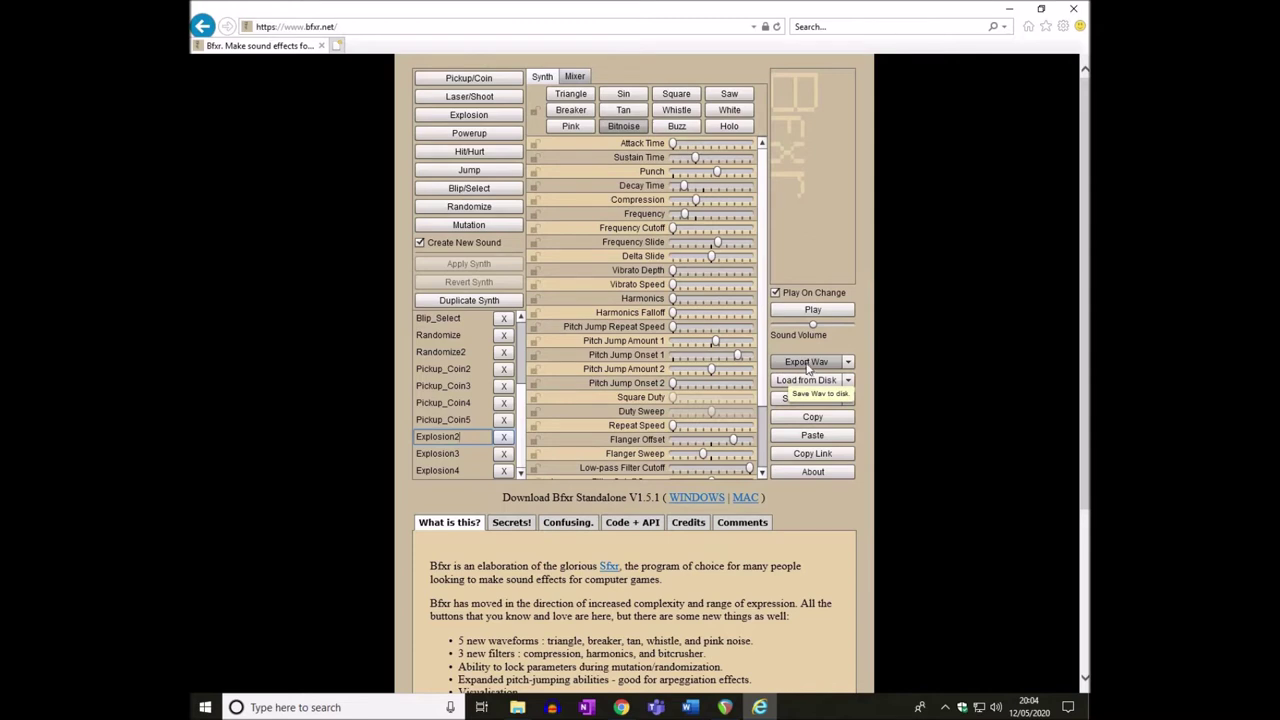
- Export Explosion2 as a WAV into the Sonic Project folder and minimise the browser
{"action": "left_click", "coordinate": [806, 365]}
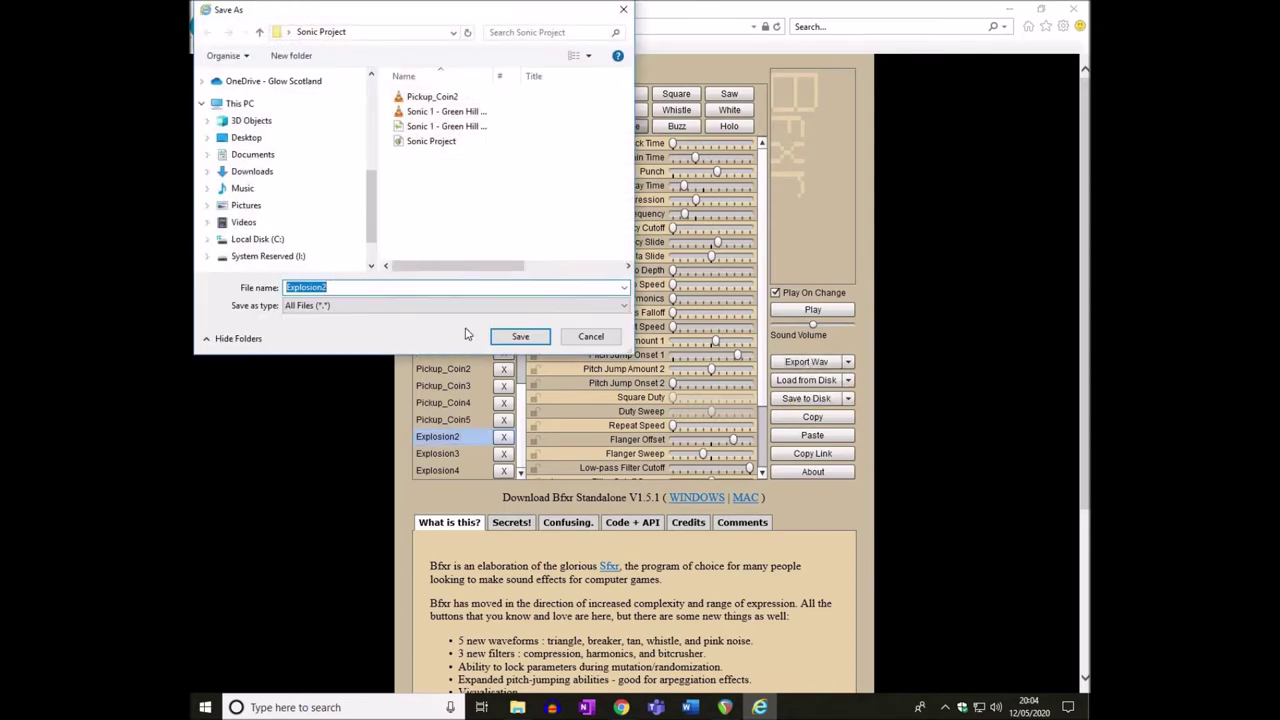
{"action": "left_click", "coordinate": [519, 337]}
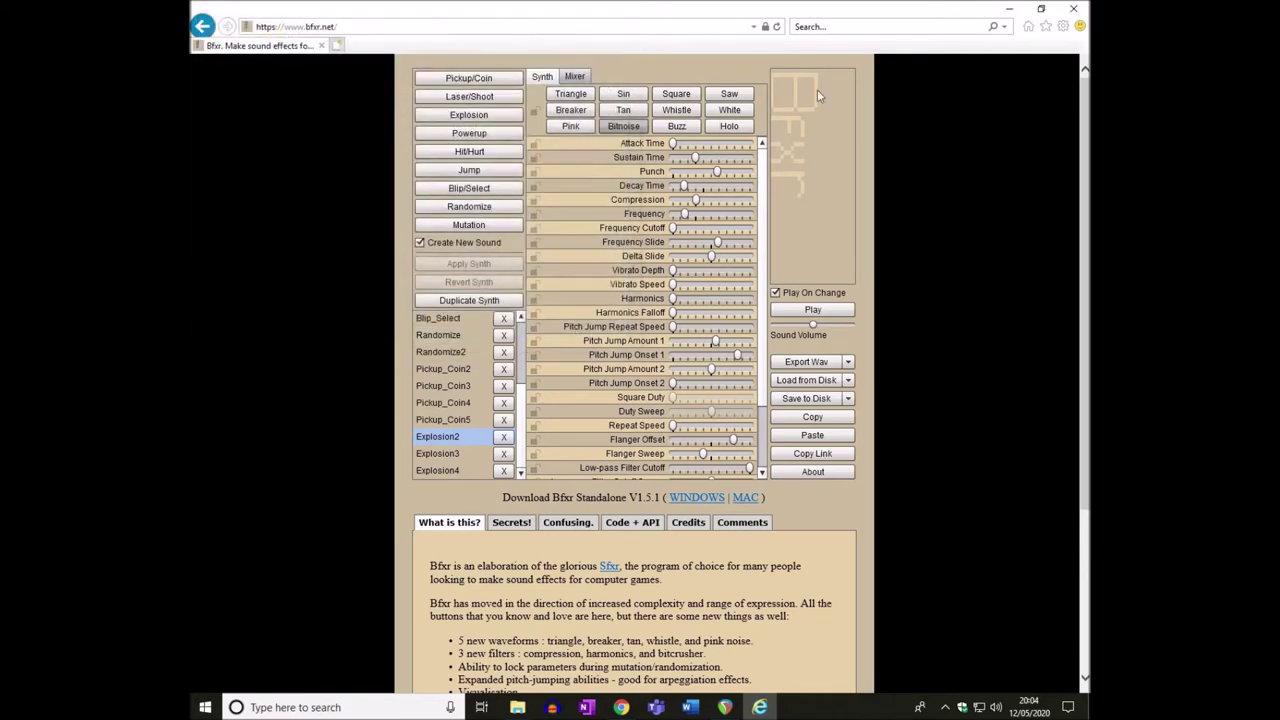
{"action": "left_click", "coordinate": [1008, 12]}
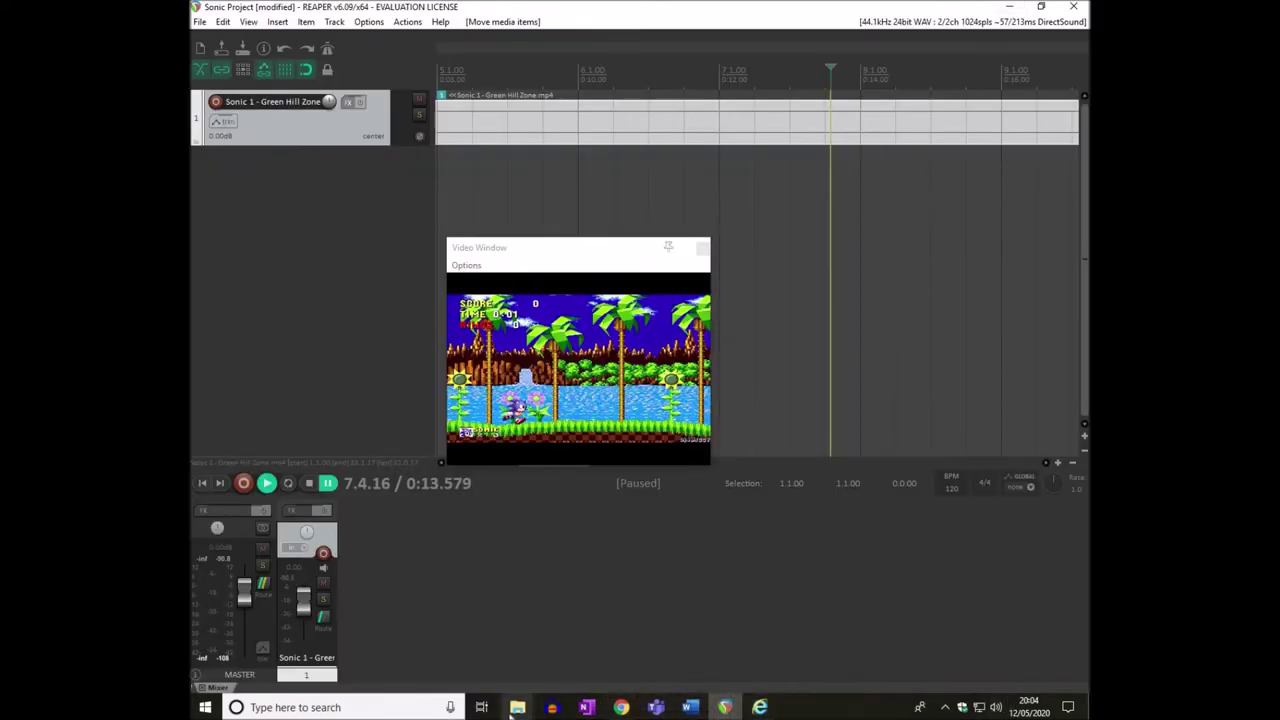
- Drag Explosion2 and Pickup_Coin2 from the Sonic Project folder onto new REAPER tracks 2 and 3
{"action": "left_click", "coordinate": [519, 707]}
{"action": "left_click", "coordinate": [733, 632]}
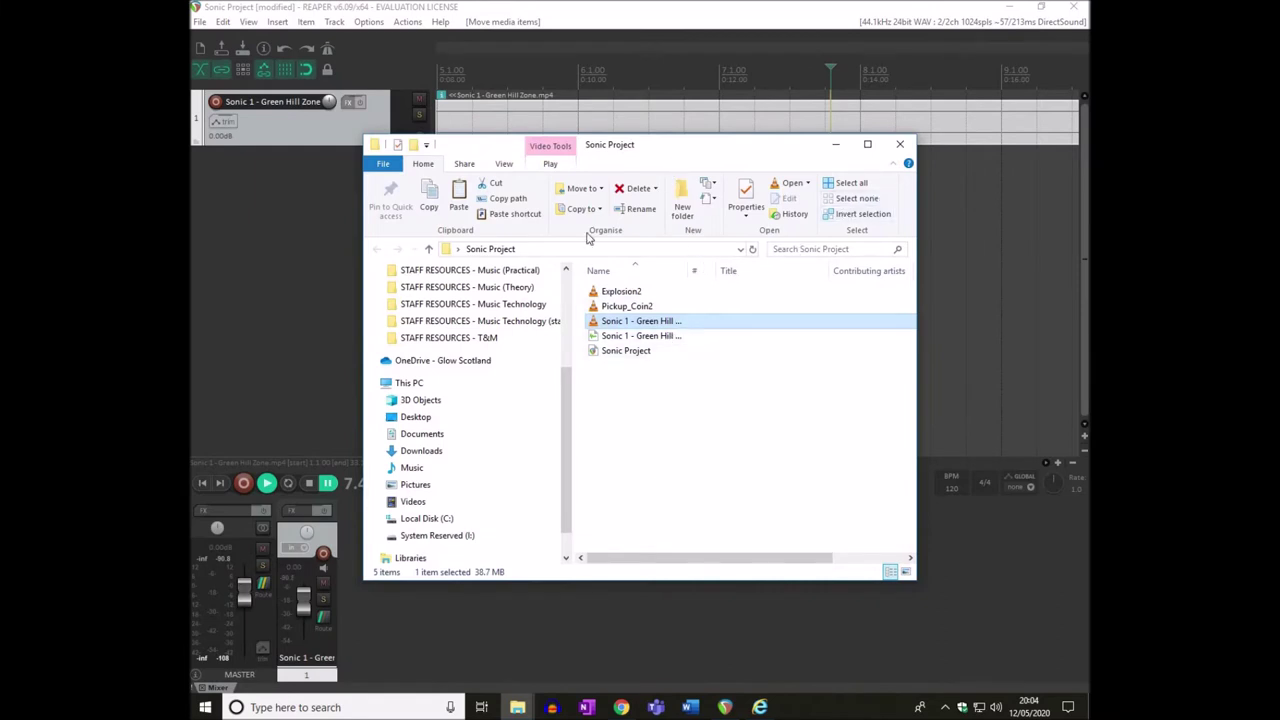
{"action": "left_click_drag", "start_coordinate": [621, 291], "coordinate": [932, 232]}
{"action": "left_click_drag", "start_coordinate": [627, 320], "coordinate": [975, 240]}
{"action": "left_click", "coordinate": [985, 235]}
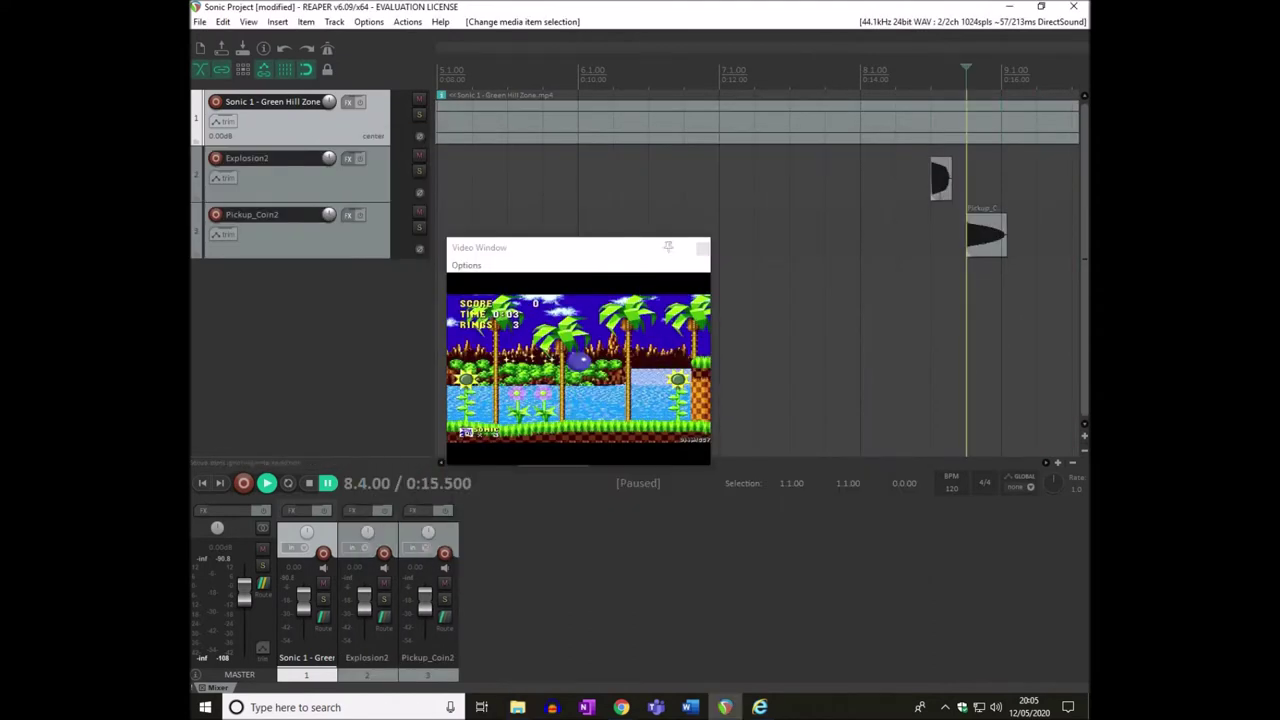
- Zoom to the sound items, set the cursor at 8.2.00, disable snapping, and move Explosion2 to 0:14.141
{"action": "scroll", "coordinate": [526, 190], "scroll_direction": "down", "scroll_amount": 2}
{"action": "scroll", "coordinate": [526, 190], "scroll_direction": "down", "scroll_amount": 3}
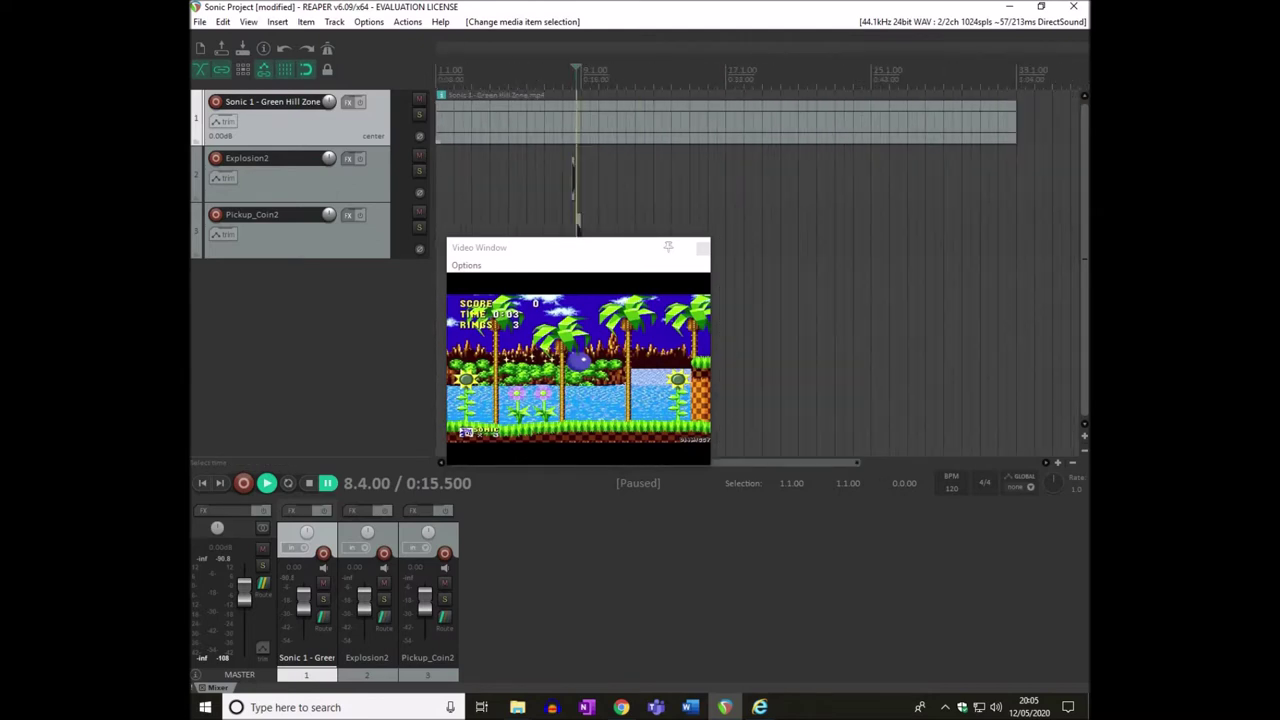
{"action": "key", "text": "Left"}
{"action": "key", "text": "Right"}
{"action": "key", "text": "Right"}
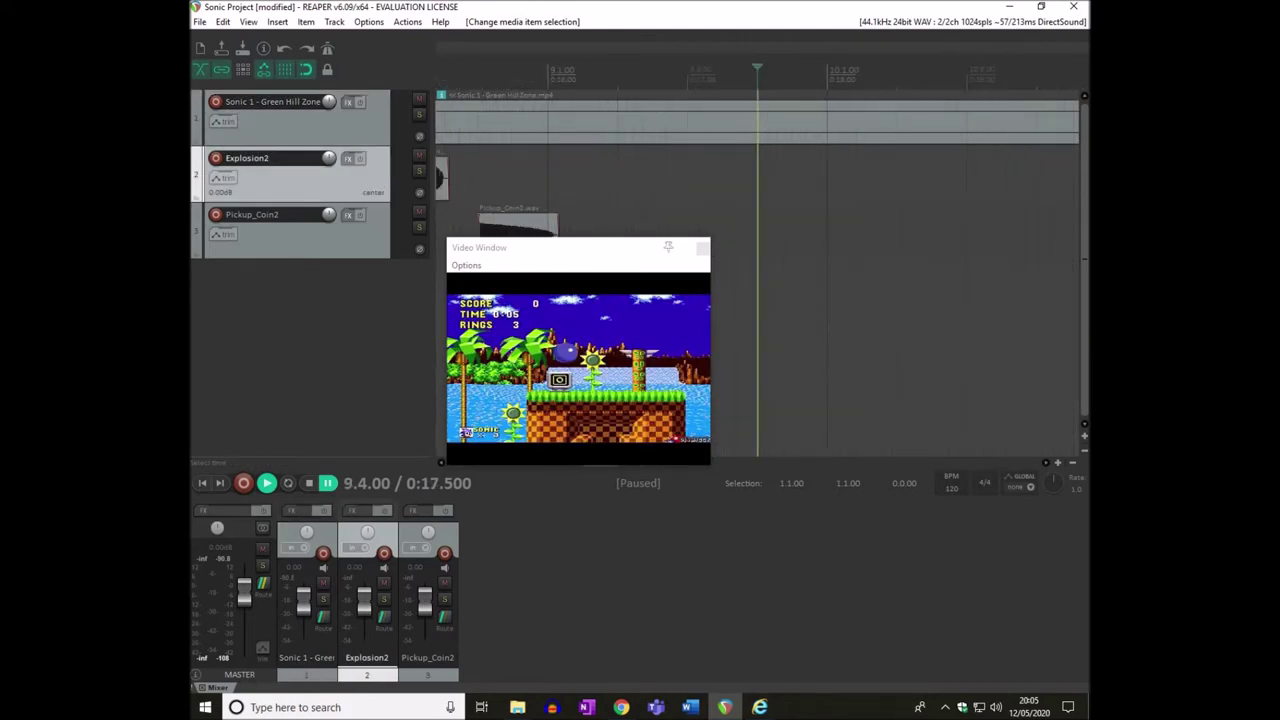
{"action": "key", "text": "minus"}
{"action": "key", "text": "minus"}
{"action": "key", "text": "minus"}
{"action": "key", "text": "minus"}
{"action": "key", "text": "minus"}
{"action": "key", "text": "minus"}
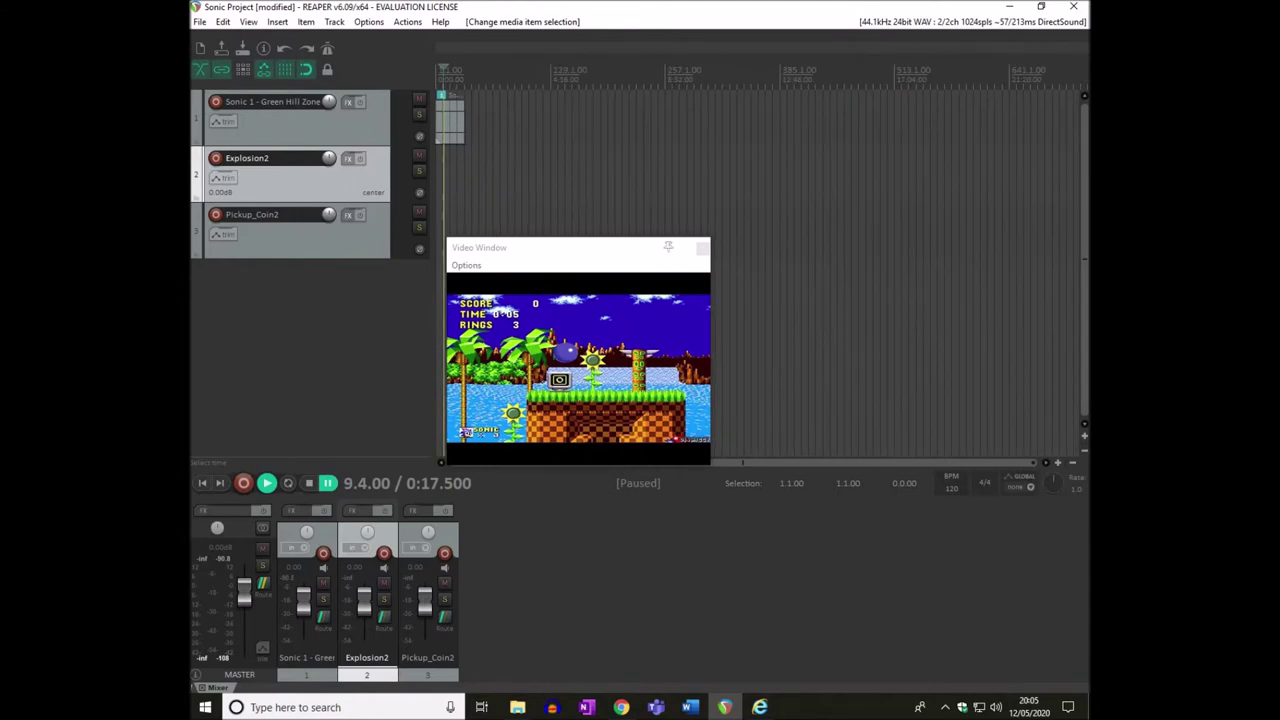
{"action": "key", "text": "equal"}
{"action": "key", "text": "equal"}
{"action": "key", "text": "equal"}
{"action": "key", "text": "equal"}
{"action": "key", "text": "equal"}
{"action": "key", "text": "equal"}
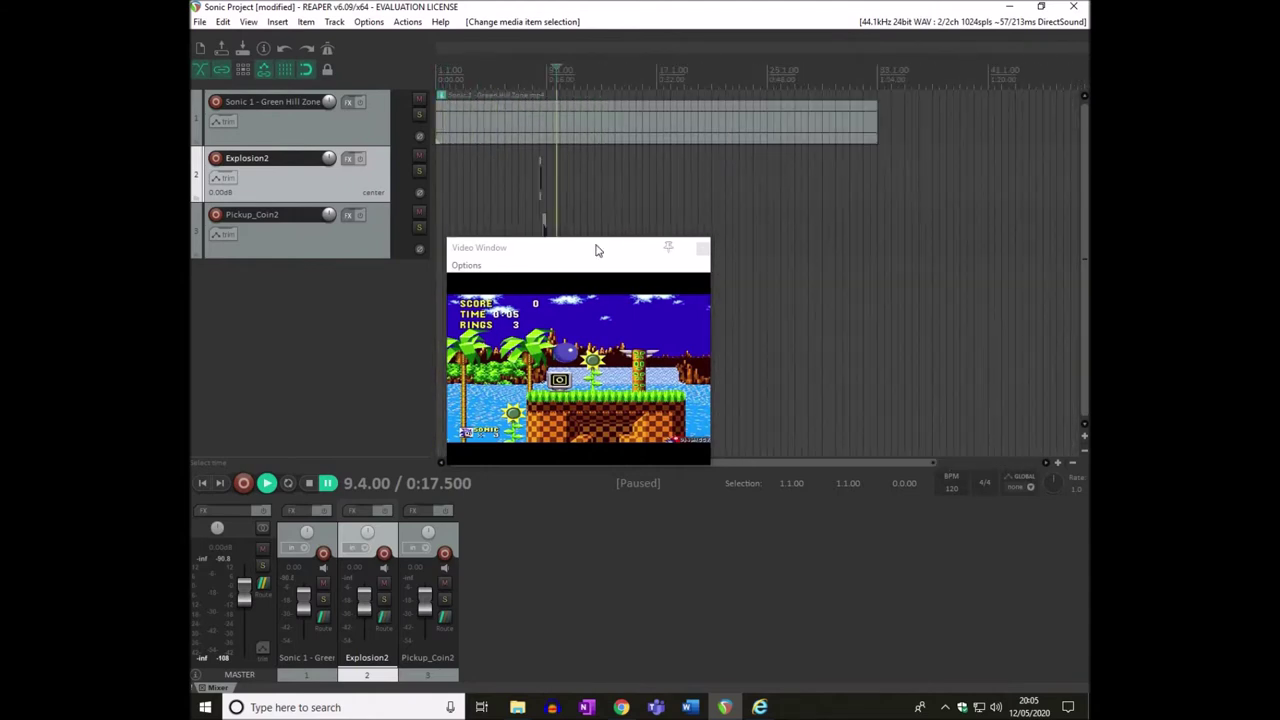
{"action": "key", "text": "equal"}
{"action": "key", "text": "equal"}
{"action": "key", "text": "equal"}
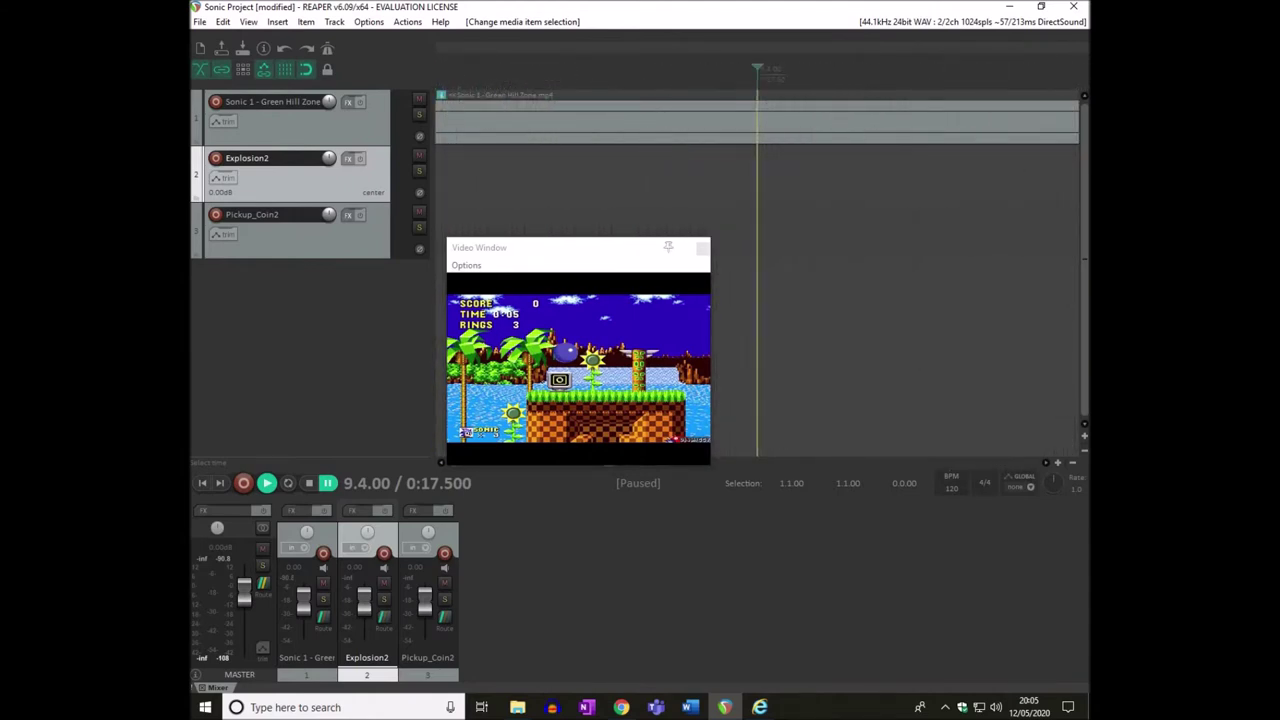
{"action": "left_click", "coordinate": [676, 70]}
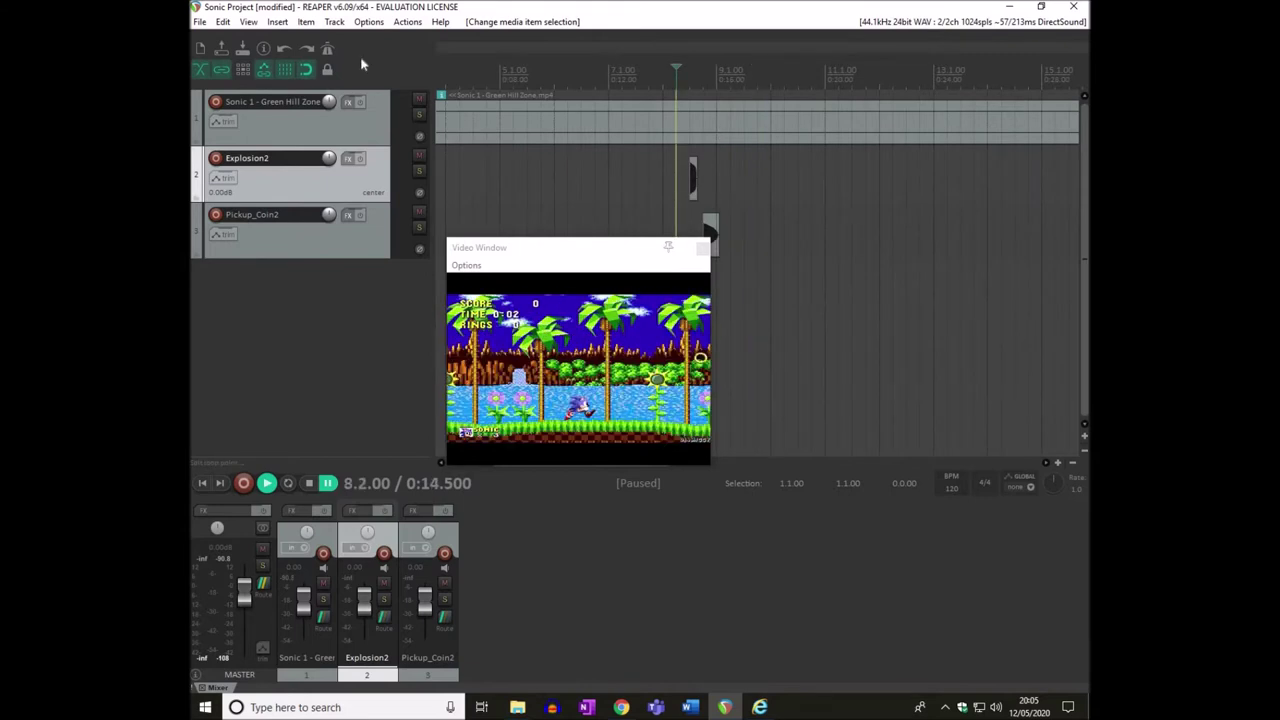
{"action": "left_click", "coordinate": [307, 70]}
{"action": "left_click_drag", "start_coordinate": [697, 193], "coordinate": [672, 177]}
- Reposition the Pickup_Coin2 and Explosion2 items along their tracks, previewing the timing
{"action": "left_click_drag", "start_coordinate": [706, 232], "coordinate": [754, 232]}
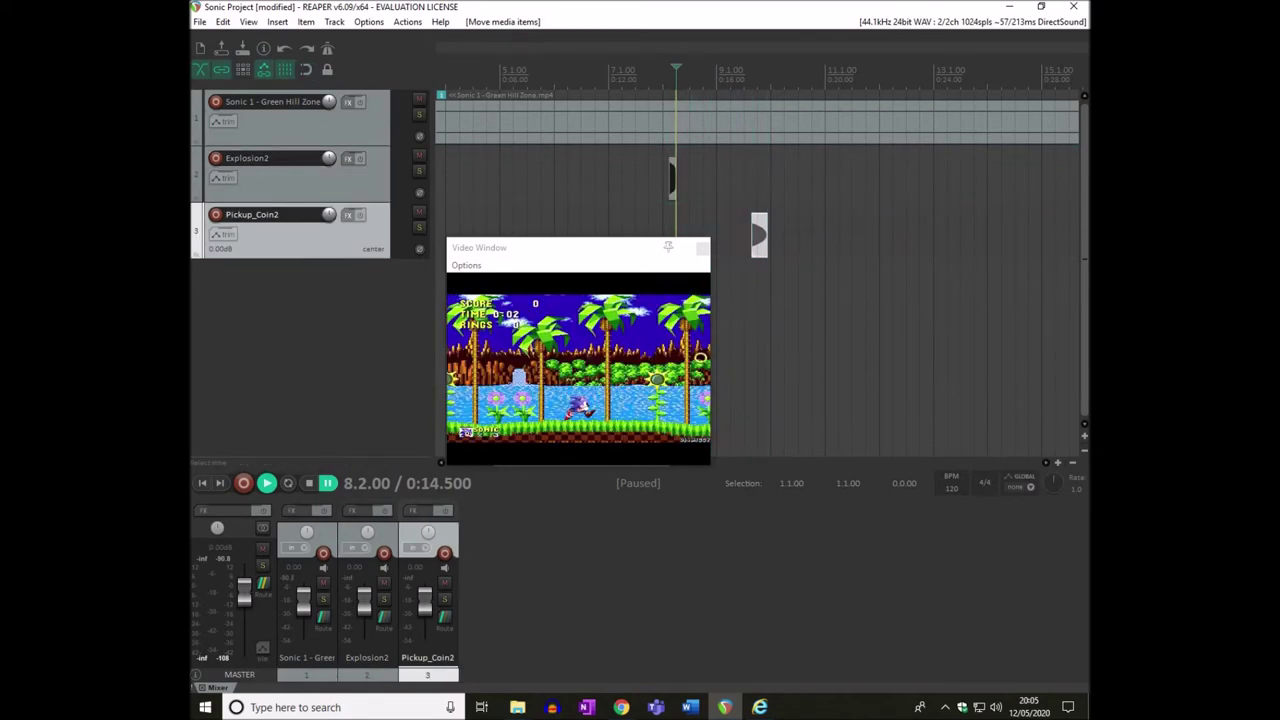
{"action": "scroll", "coordinate": [595, 190], "scroll_direction": "up", "scroll_amount": 2}
{"action": "left_click", "coordinate": [750, 177]}
{"action": "scroll", "coordinate": [757, 250], "scroll_direction": "down", "scroll_amount": 2}
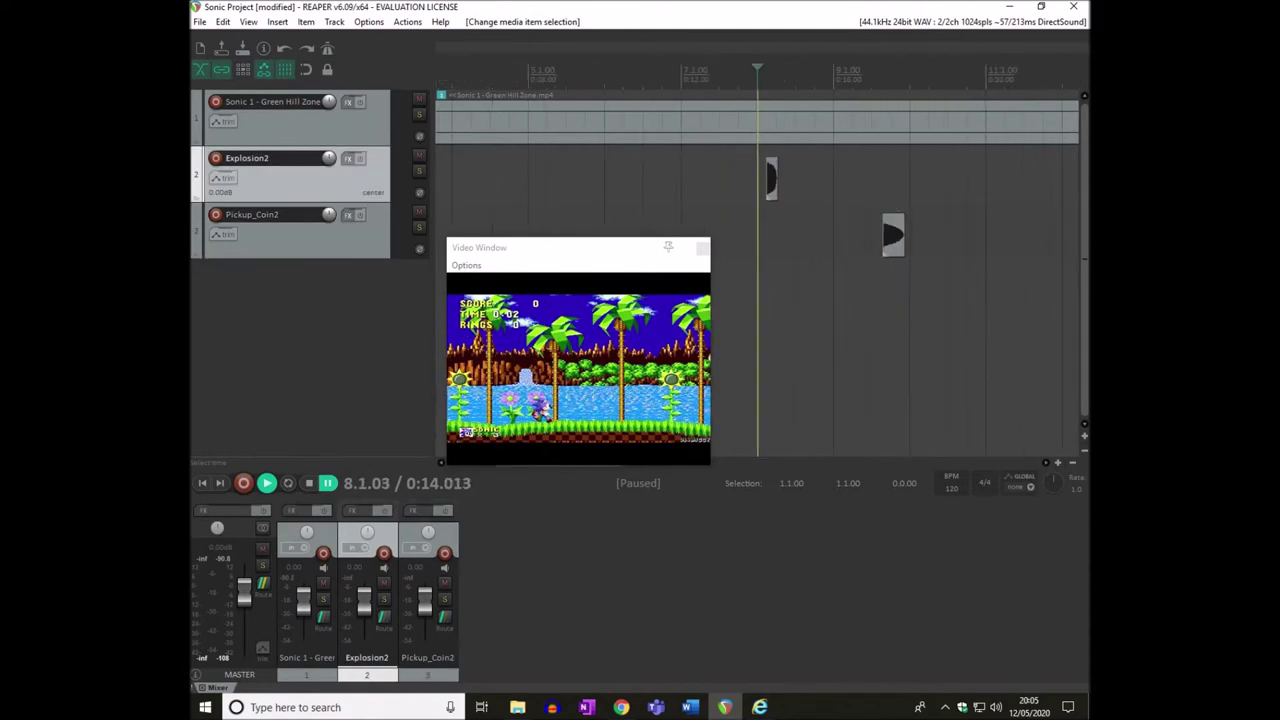
{"action": "key", "text": "space"}
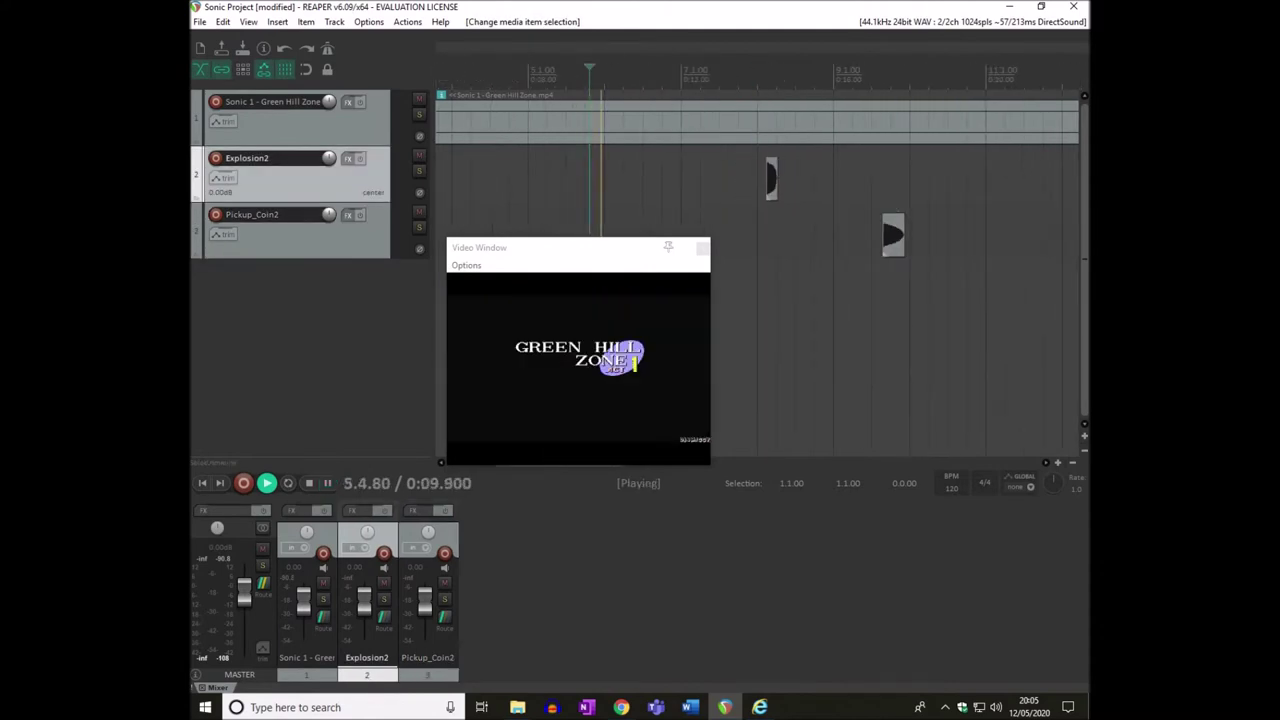
{"action": "key", "text": "space"}
{"action": "left_click_drag", "start_coordinate": [770, 178], "coordinate": [820, 178]}
{"action": "left_click_drag", "start_coordinate": [890, 235], "coordinate": [832, 236]}
{"action": "left_click_drag", "start_coordinate": [818, 193], "coordinate": [982, 186]}
- Preview the Pickup_Coin2 sound from just before its start
{"action": "left_click", "coordinate": [840, 245]}
{"action": "key", "text": "space"}
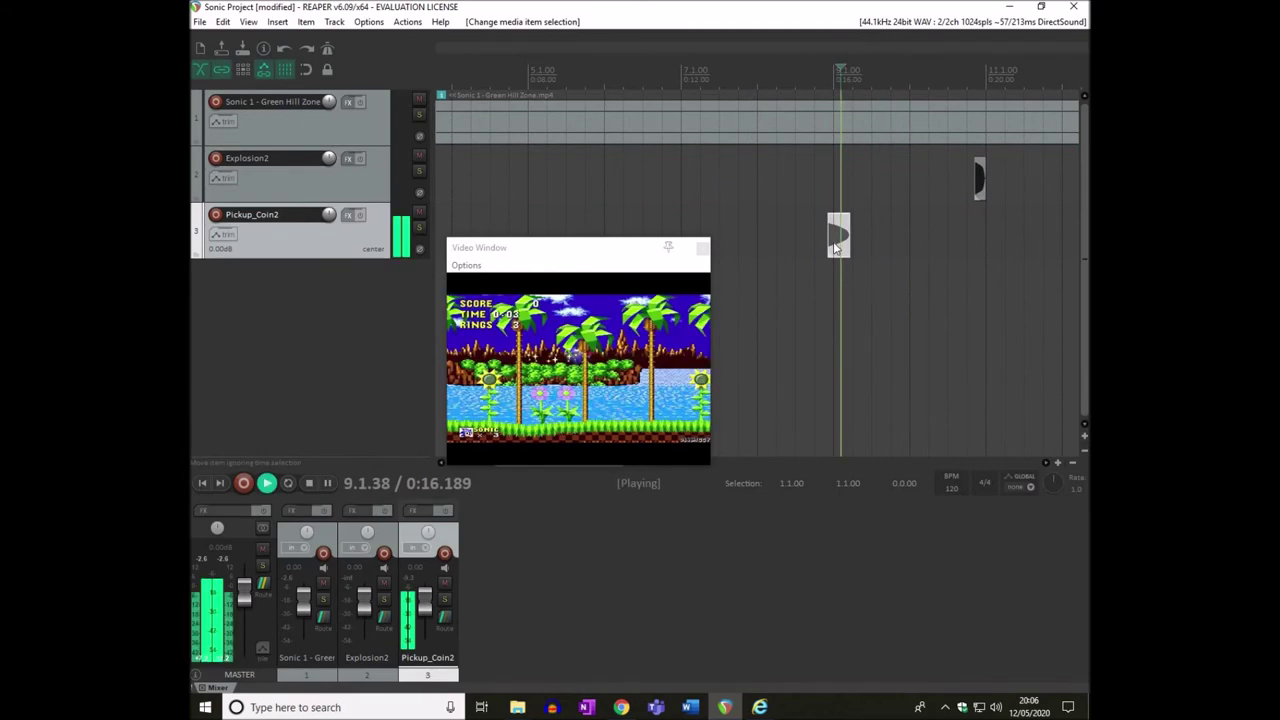
{"action": "key", "text": "space"}
{"action": "left_click", "coordinate": [792, 190]}
{"action": "left_click", "coordinate": [762, 190]}
{"action": "key", "text": "space"}
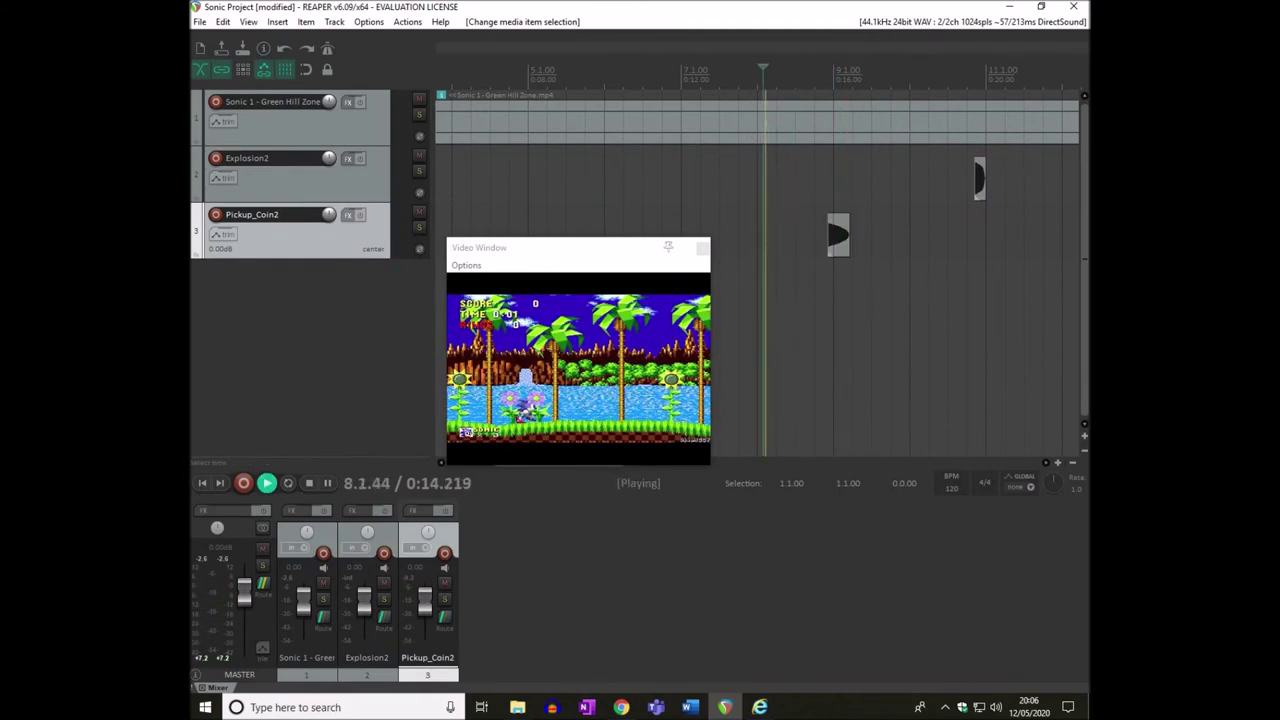
{"action": "key", "text": "space"}
- Duplicate Pickup_Coin2 into three copies and stack them to layer the coin sound, then preview it
{"action": "left_click", "coordinate": [840, 236]}
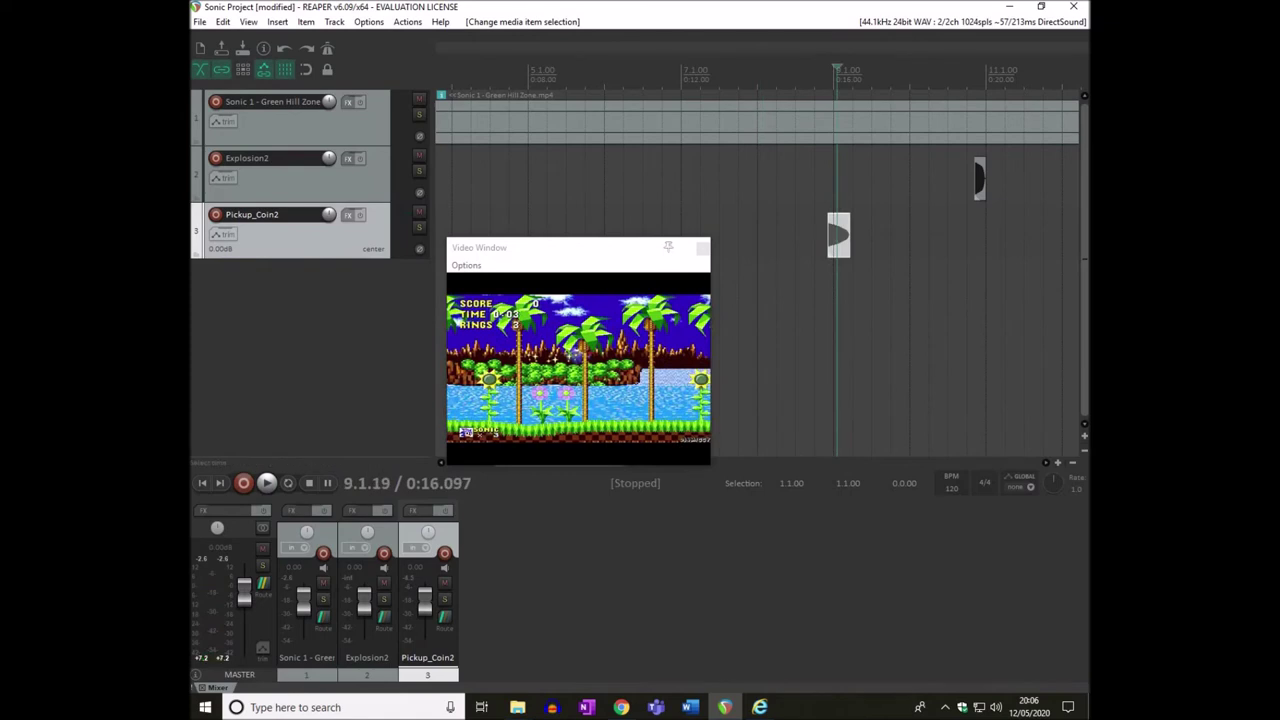
{"action": "left_click_drag", "start_coordinate": [840, 236], "coordinate": [858, 232]}
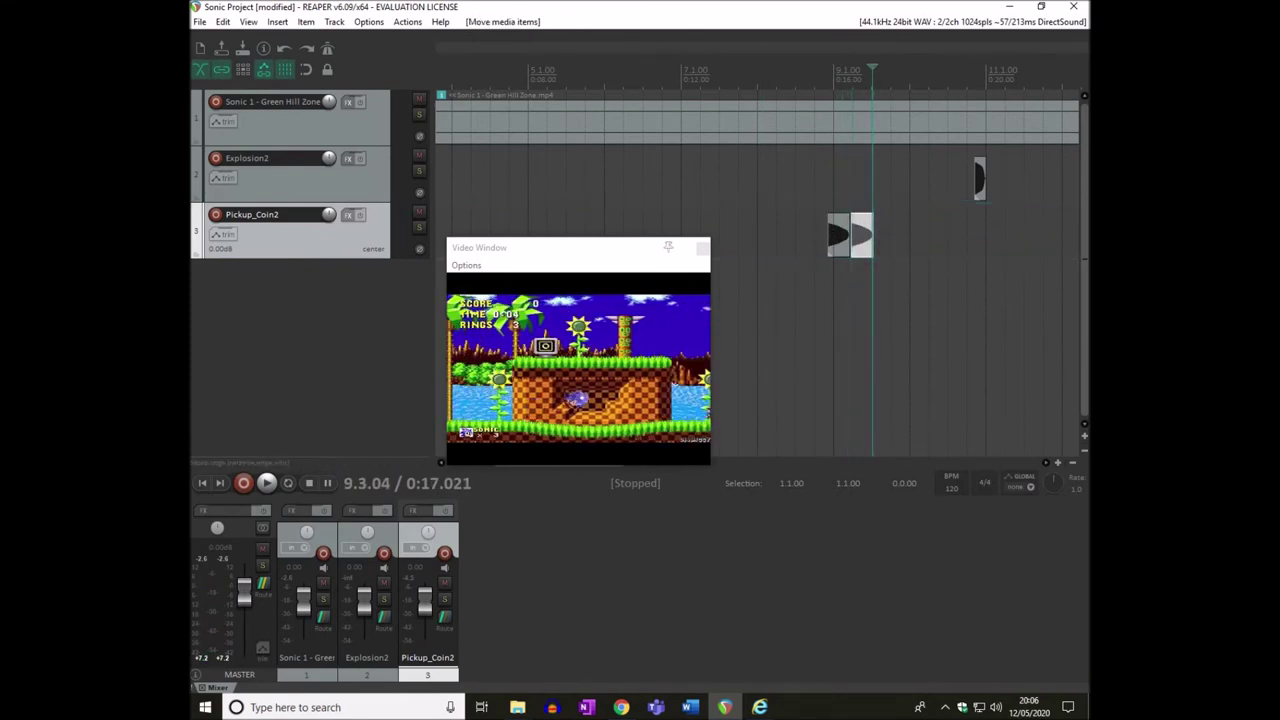
{"action": "left_click", "coordinate": [843, 250]}
{"action": "key", "text": "space"}
{"action": "key", "text": "space"}
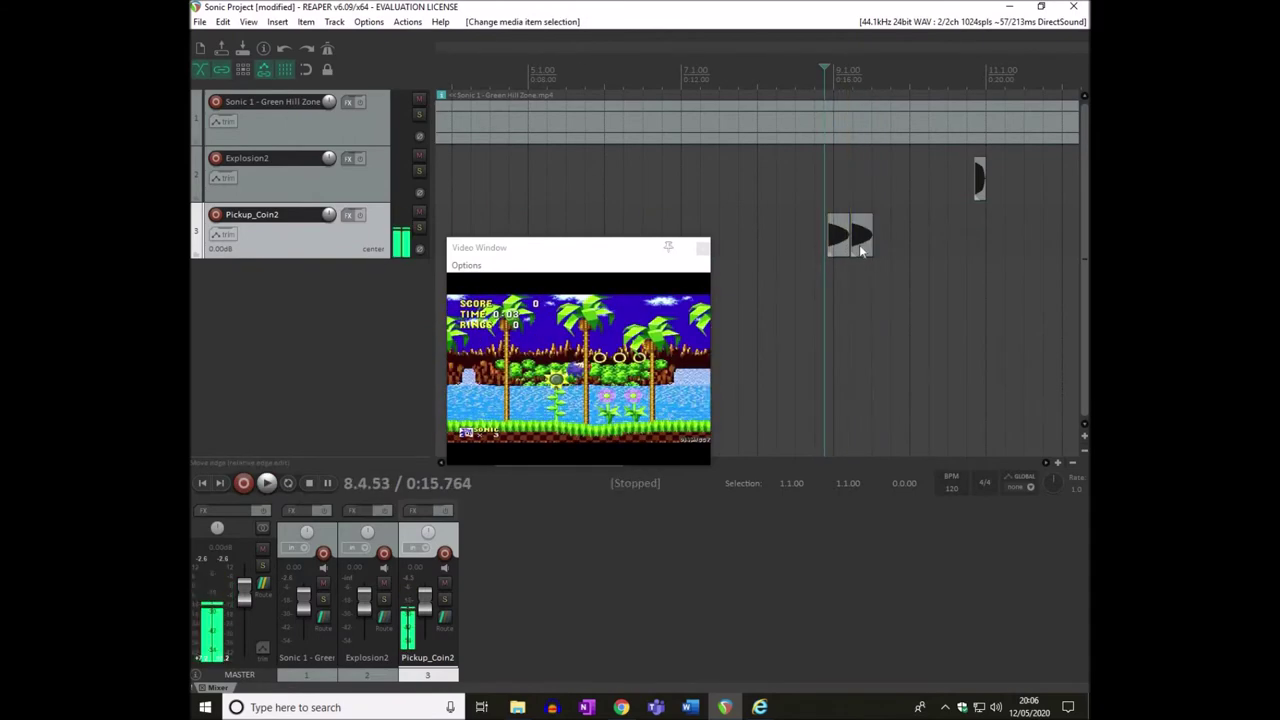
{"action": "left_click", "coordinate": [862, 252]}
{"action": "key", "text": "ctrl+d"}
{"action": "left_click", "coordinate": [787, 253]}
{"action": "key", "text": "space"}
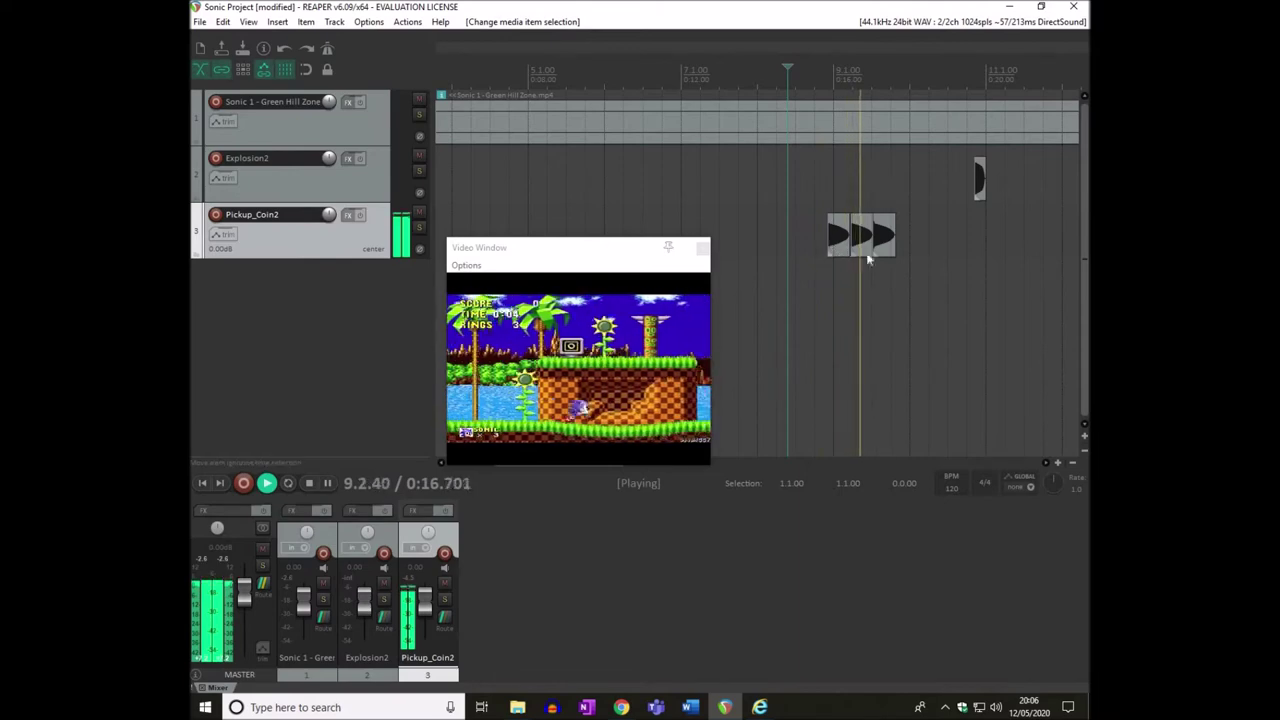
{"action": "key", "text": "space"}
{"action": "mouse_move", "coordinate": [864, 236]}
{"action": "left_mouse_down"}
{"action": "mouse_move", "coordinate": [850, 242]}
{"action": "mouse_move", "coordinate": [878, 234]}
{"action": "mouse_move", "coordinate": [841, 234]}
{"action": "left_mouse_up"}
{"action": "left_click", "coordinate": [824, 234]}
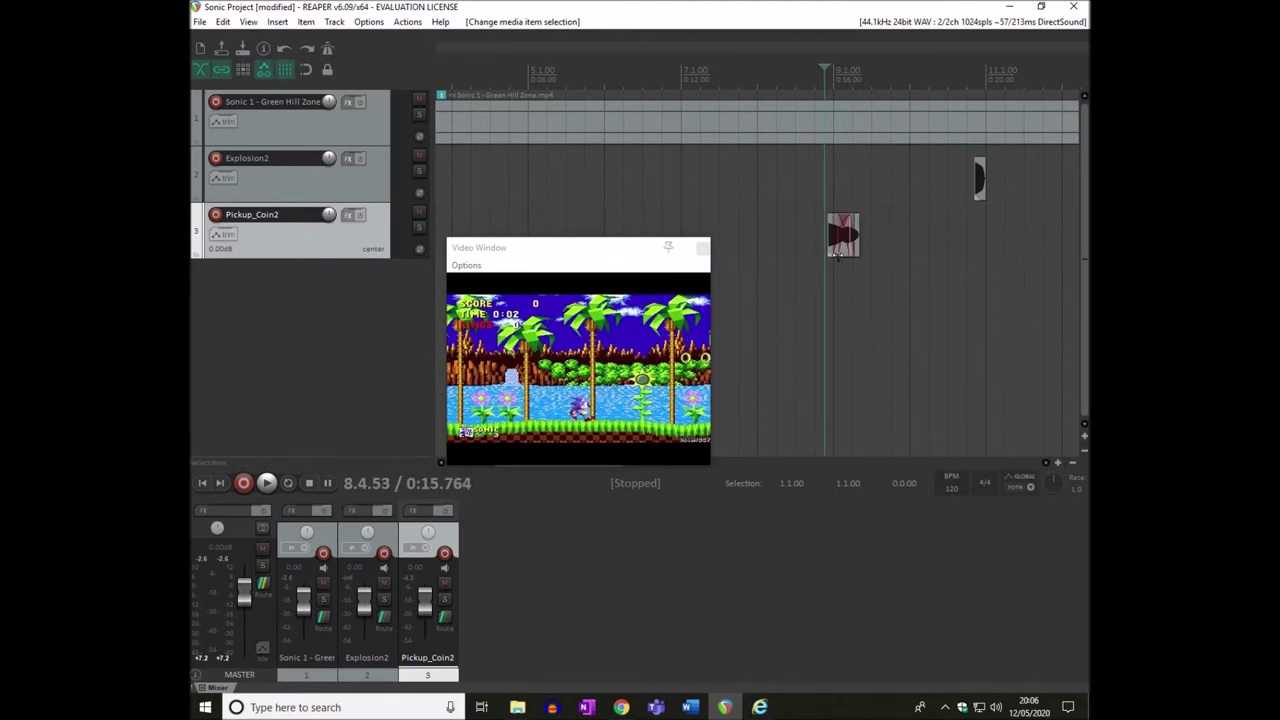
{"action": "key", "text": "space"}
{"action": "key", "text": "space"}
{"action": "key", "text": "space"}
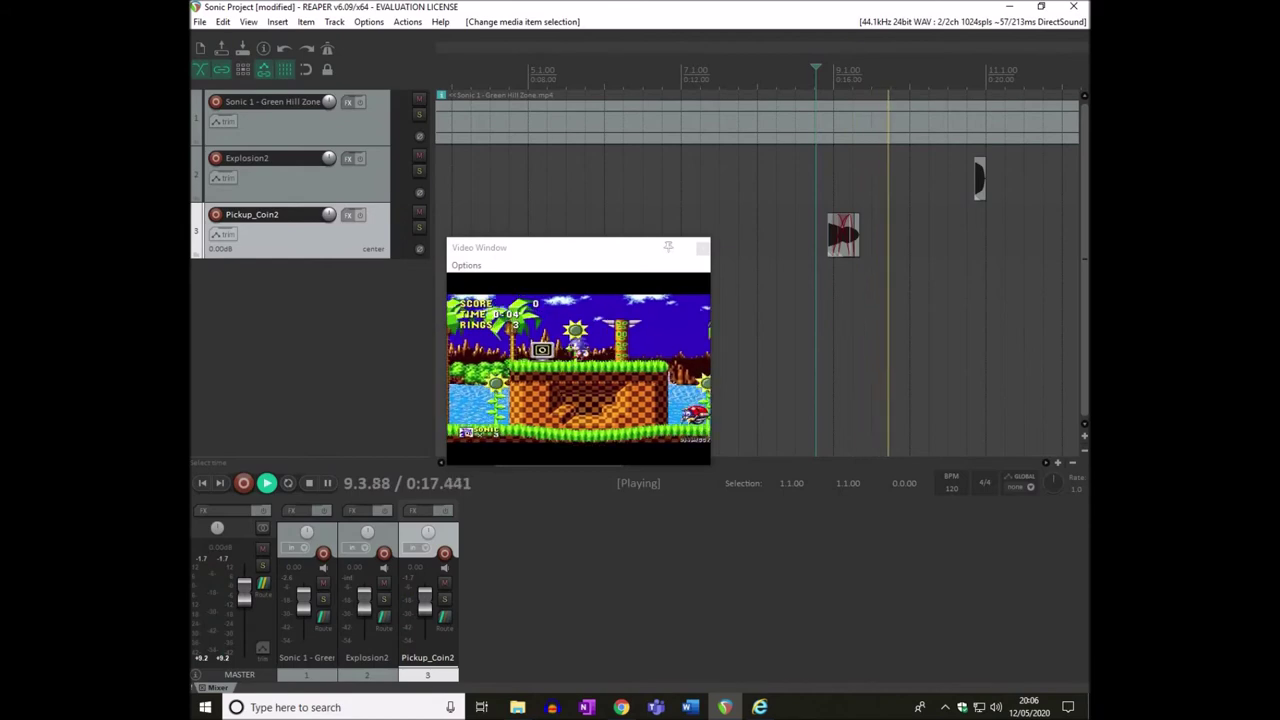
{"action": "key", "text": "space"}
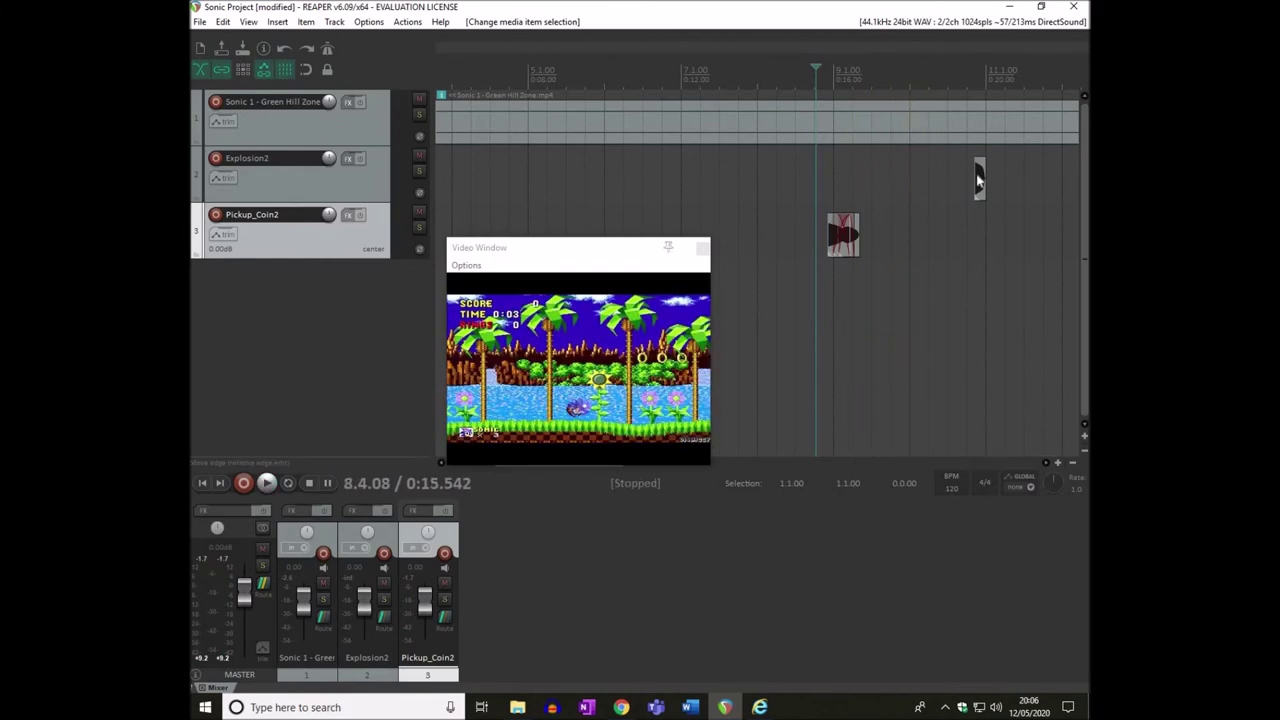
- Shift Explosion2 earlier to start at 0:18.576 and preview the new timing
{"action": "left_click_drag", "start_coordinate": [979, 178], "coordinate": [937, 178]}
{"action": "key", "text": "space"}
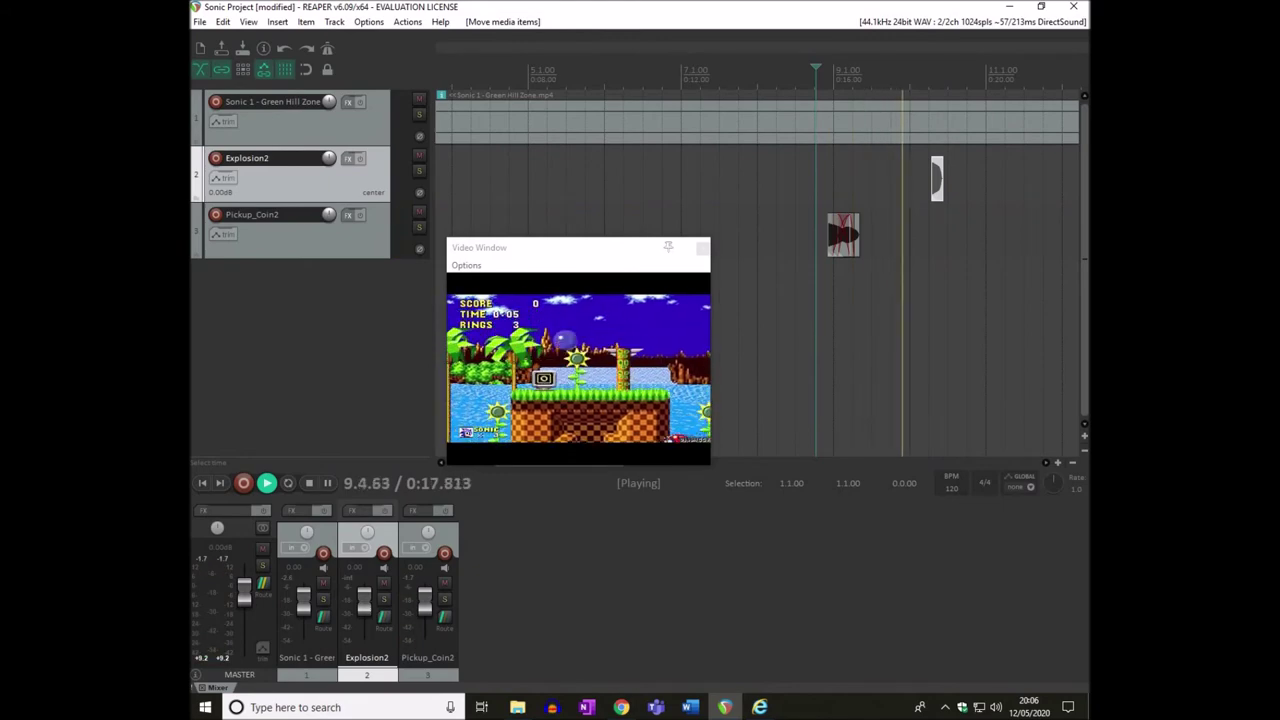
{"action": "key", "text": "space"}
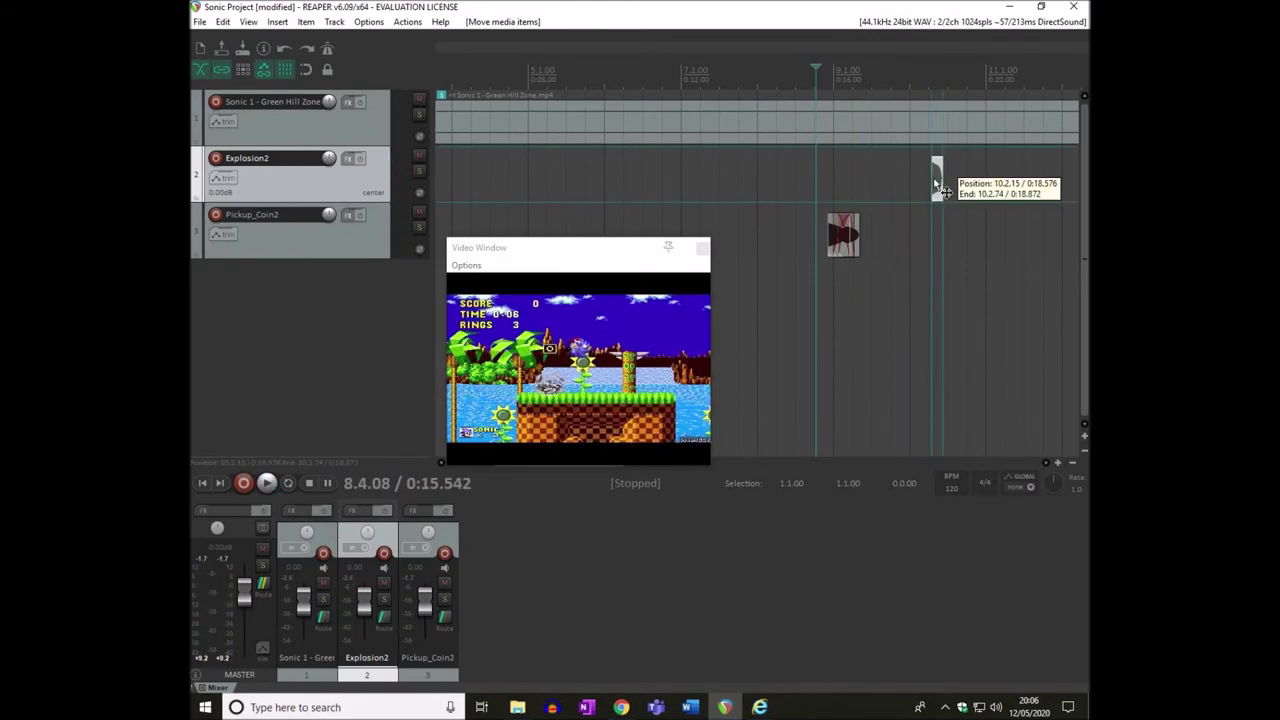
{"action": "left_click", "coordinate": [935, 181]}
{"action": "key", "text": "space"}
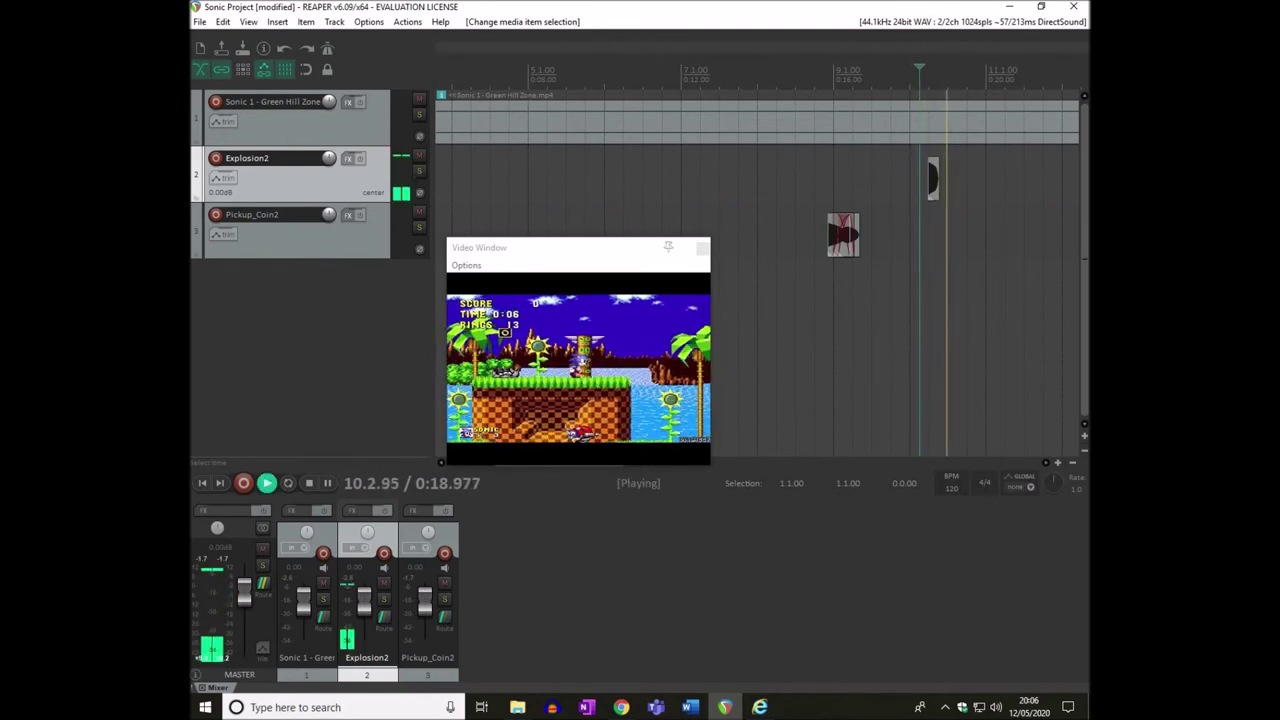
{"action": "key", "text": "space"}
{"action": "key", "text": "space"}
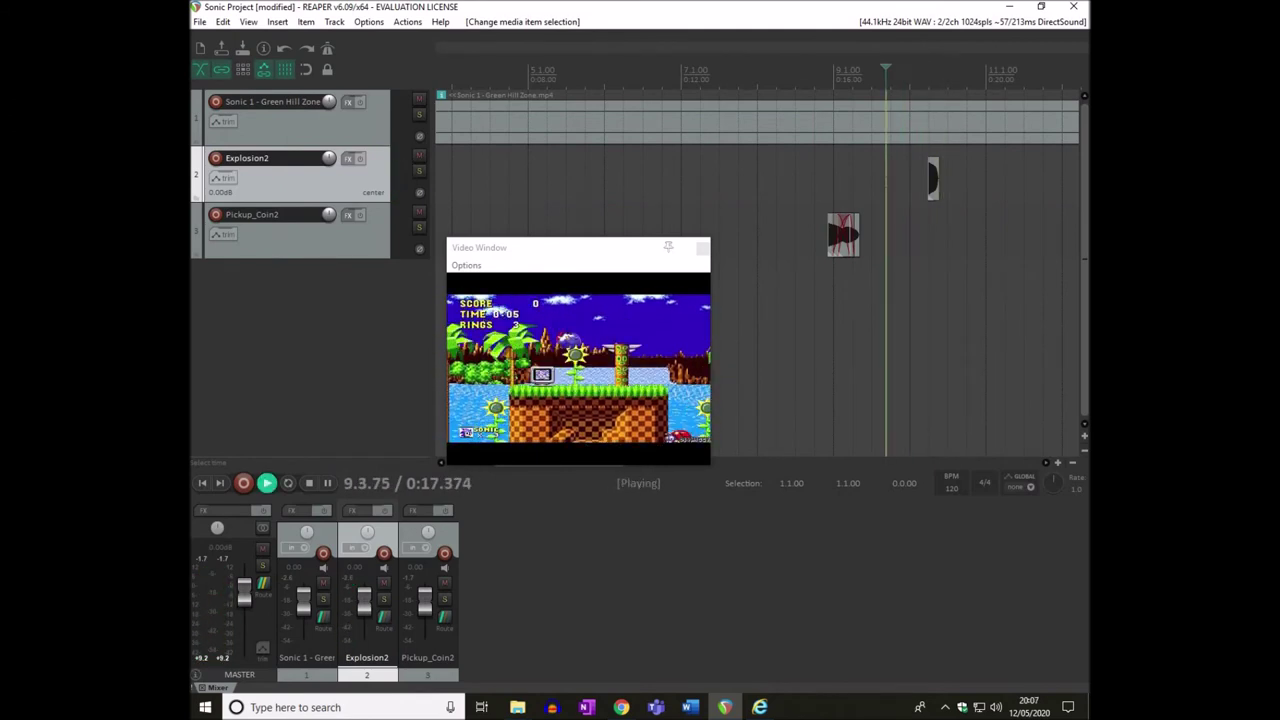
{"action": "key", "text": "space"}
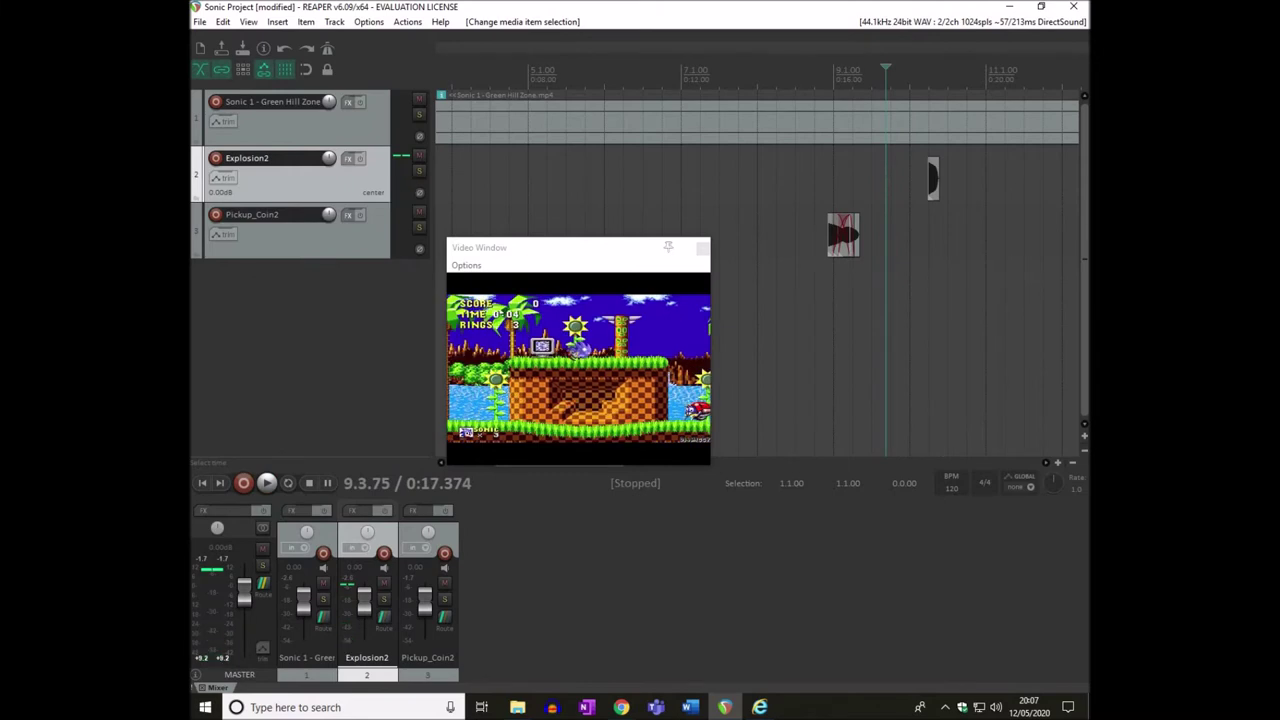
{"action": "key", "text": "space"}
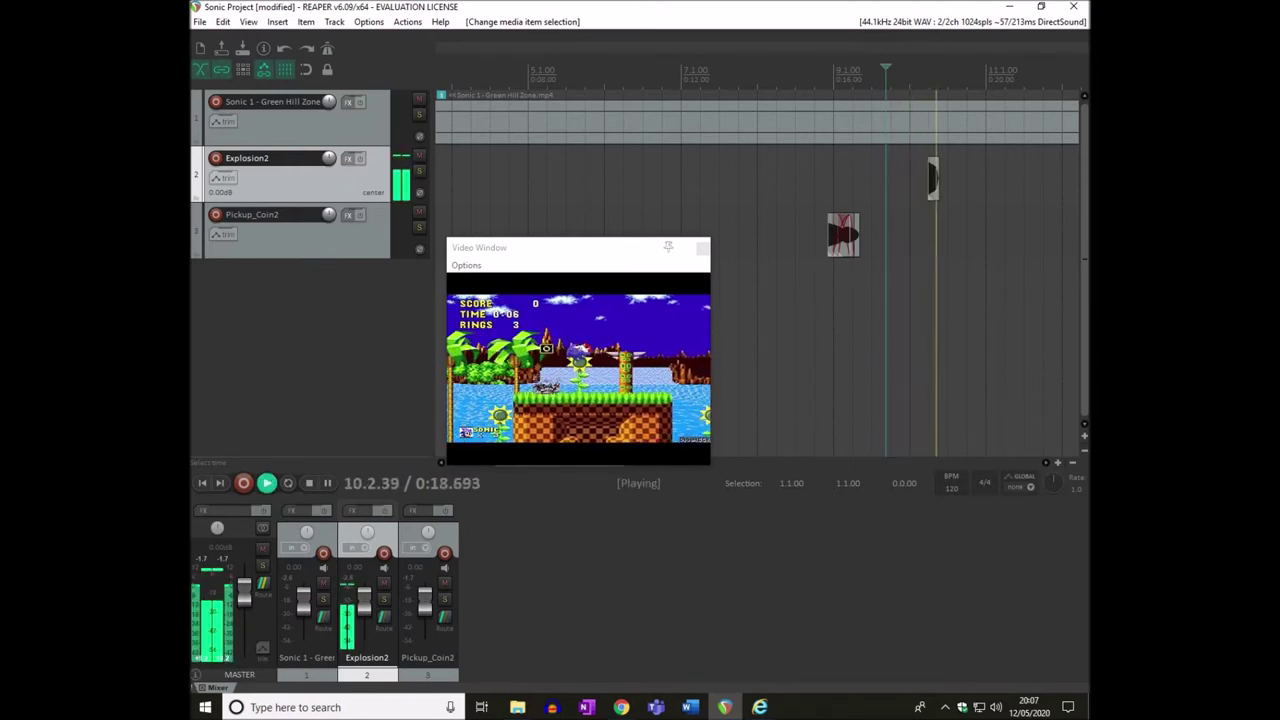
{"action": "key", "text": "space"}
{"action": "left_click", "coordinate": [877, 75]}
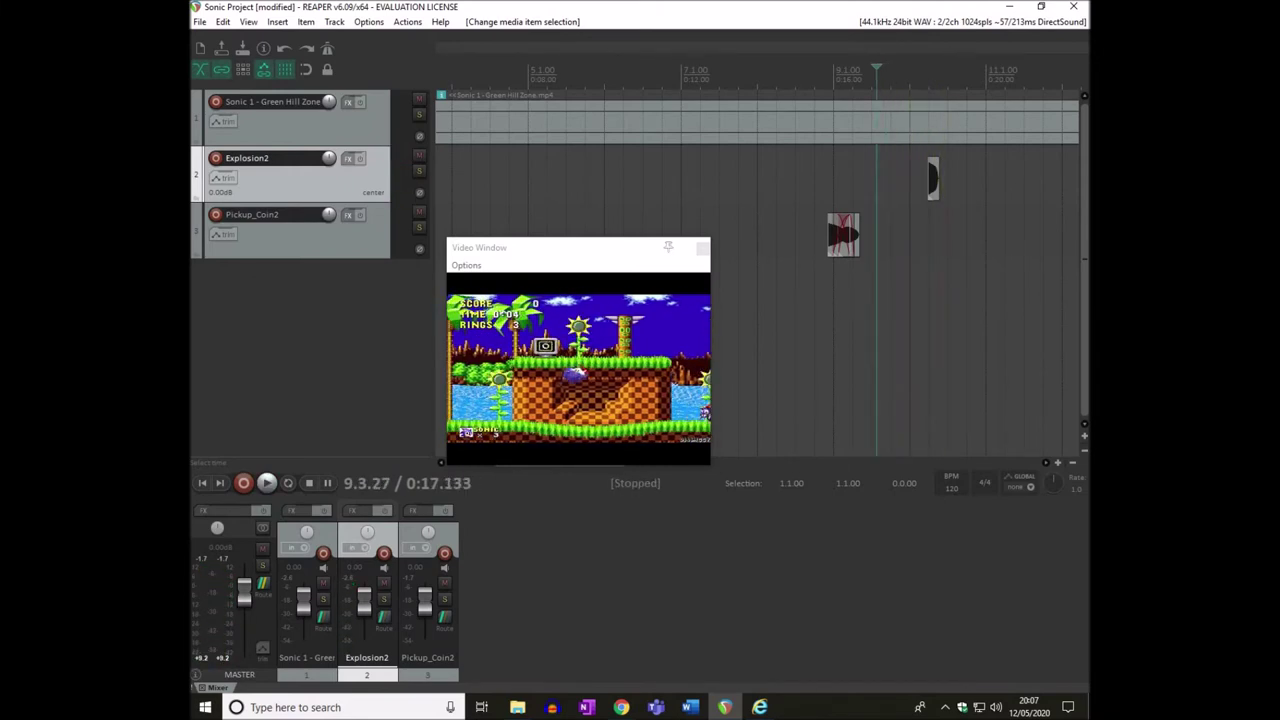
{"action": "key", "text": "space"}
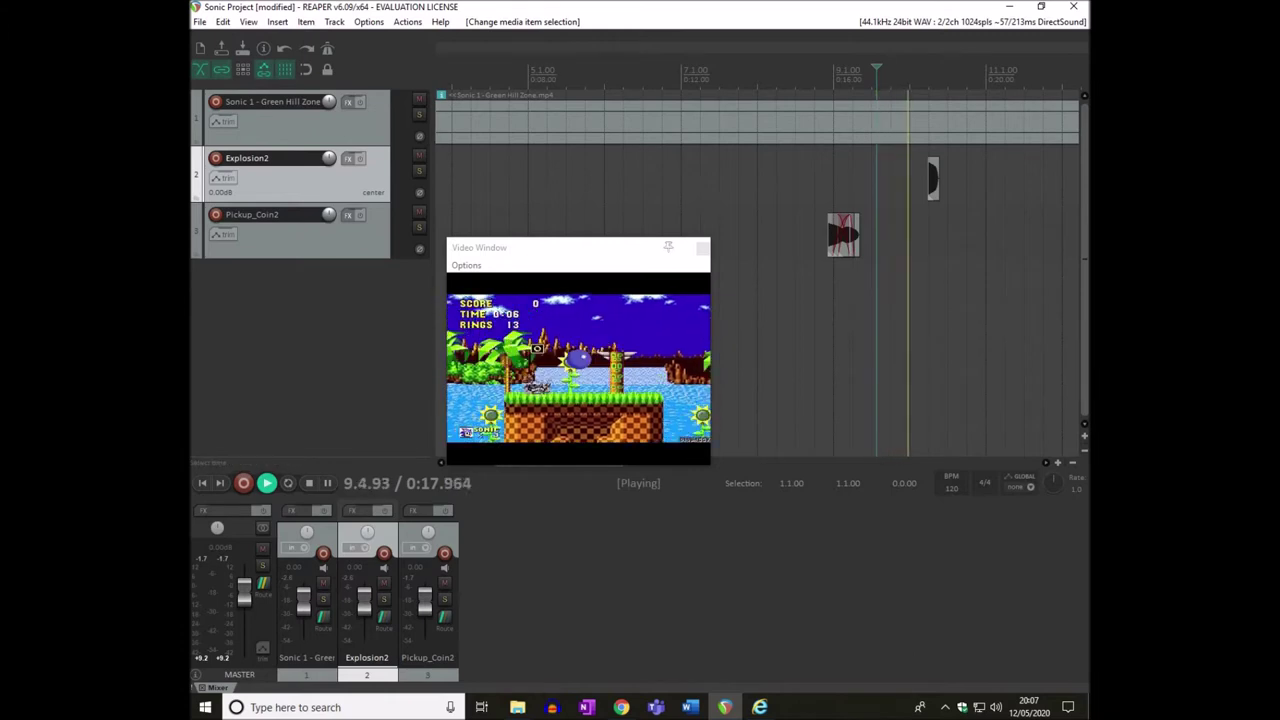
{"action": "key", "text": "space"}
{"action": "key", "text": "space"}
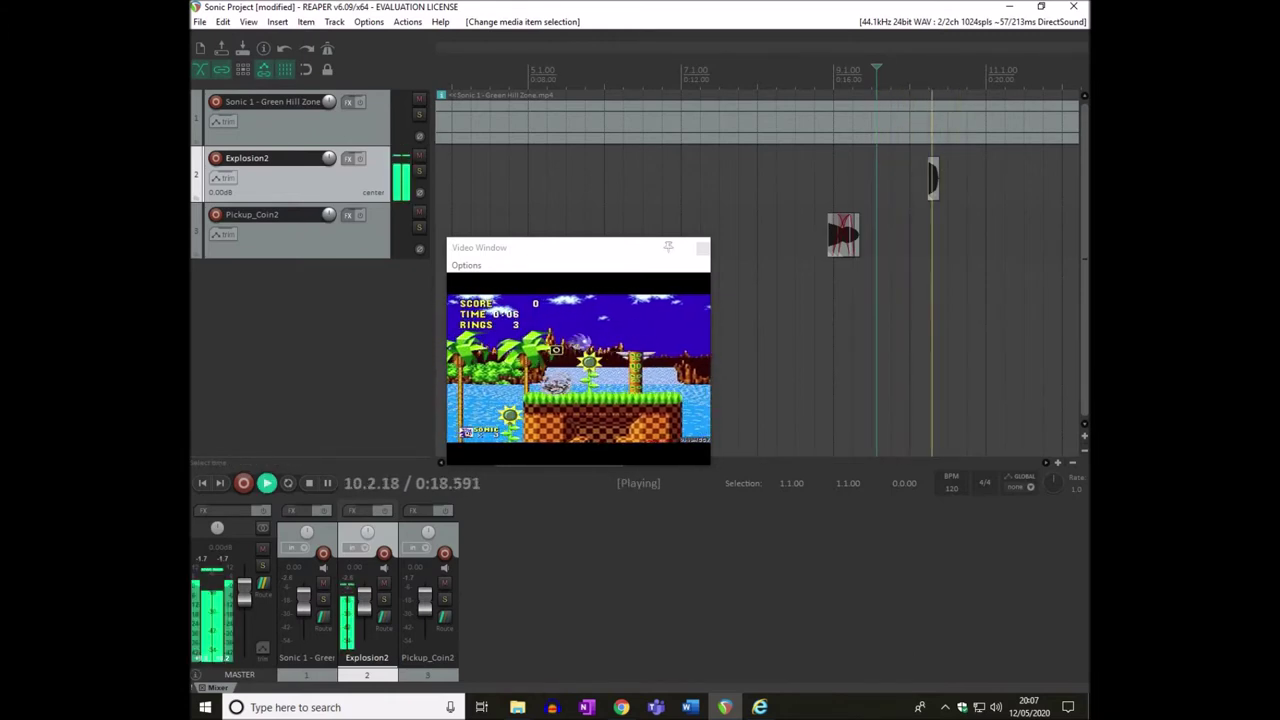
{"action": "key", "text": "space"}
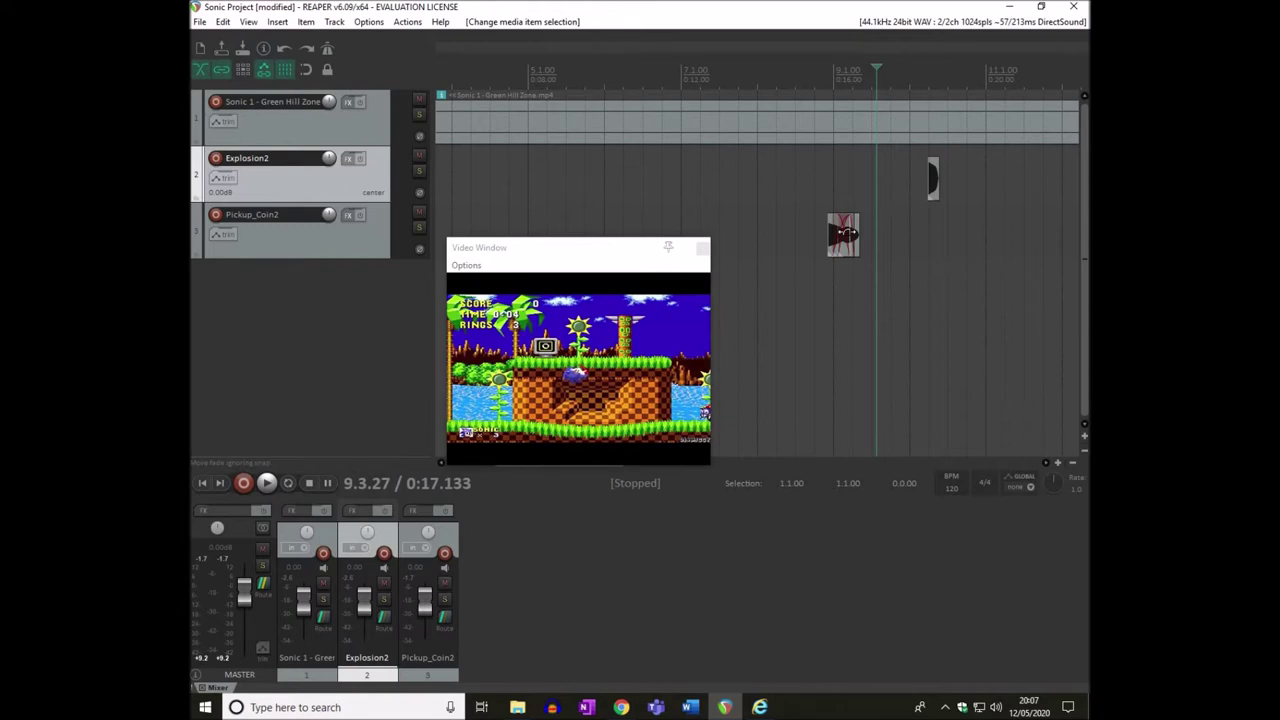
- Zoom out, reposition the video window, shrink the Sonic 1 - Green Hill Zone track, then switch to Chrome
{"action": "scroll", "coordinate": [760, 270], "scroll_direction": "down", "scroll_amount": 5}
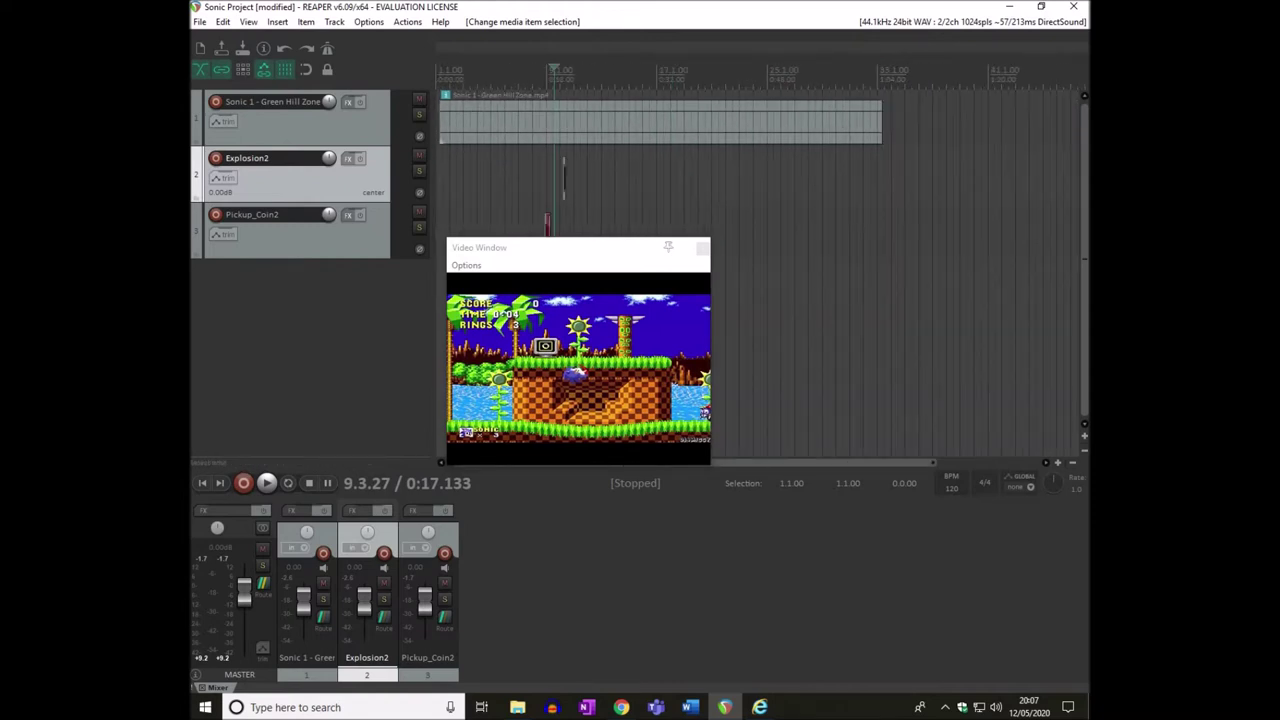
{"action": "left_click_drag", "start_coordinate": [570, 257], "coordinate": [992, 350]}
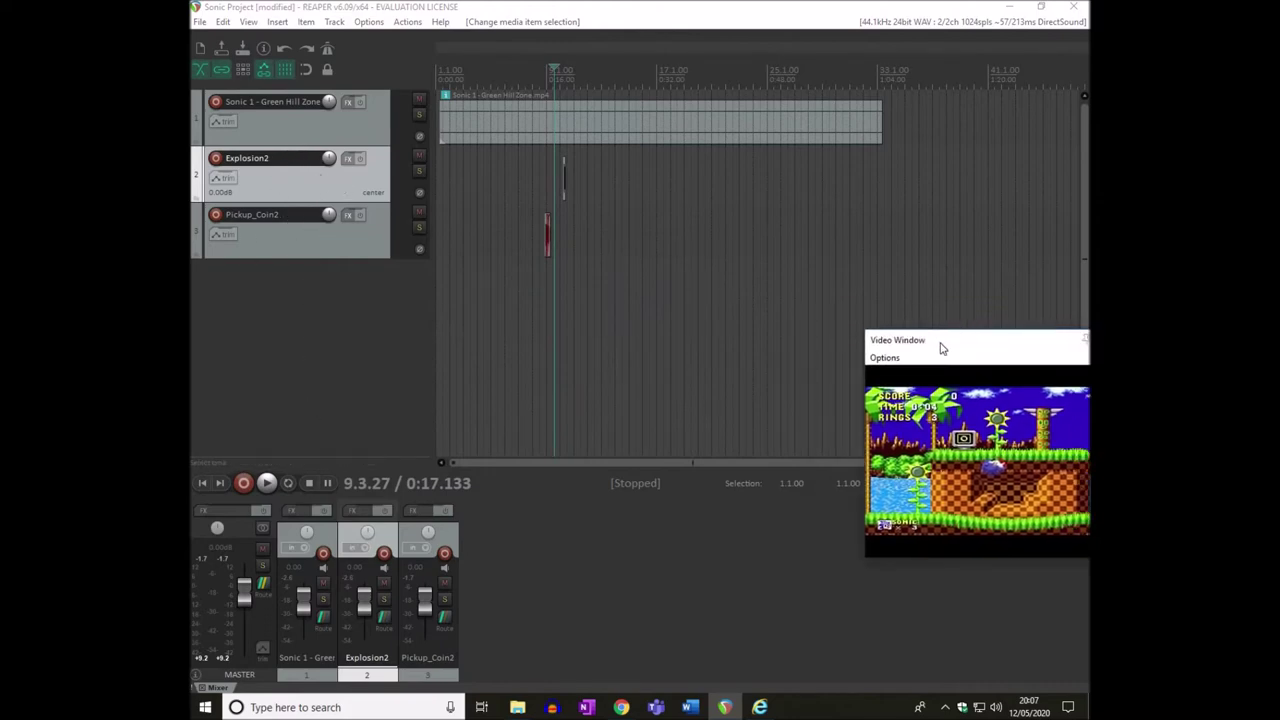
{"action": "left_click_drag", "start_coordinate": [940, 348], "coordinate": [659, 343]}
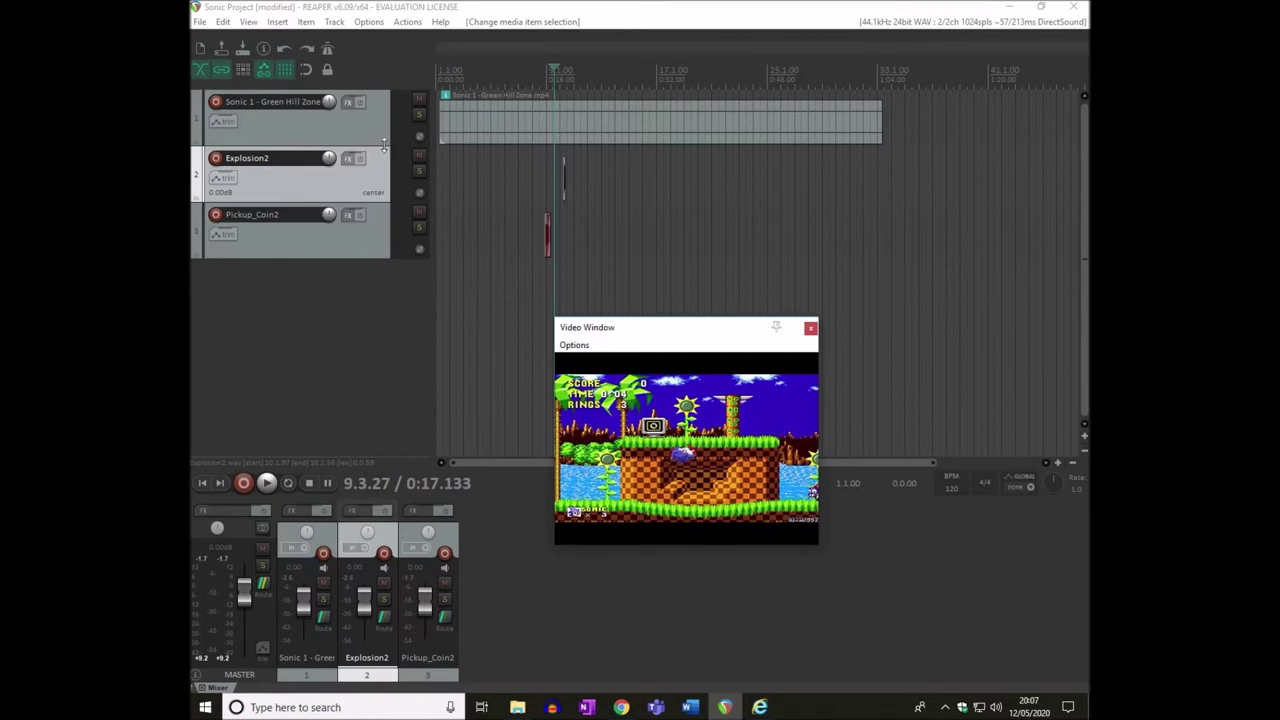
{"action": "left_click_drag", "start_coordinate": [383, 145], "coordinate": [370, 98]}
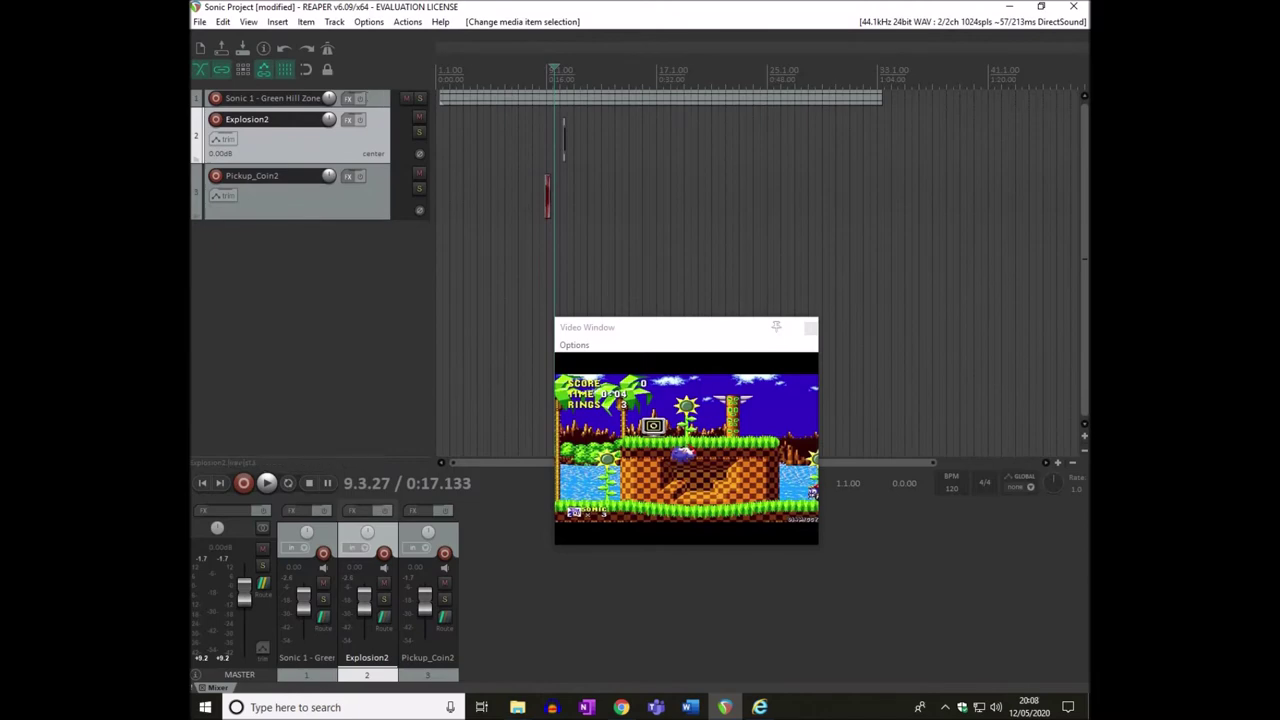
{"action": "key", "text": "alt+Tab"}
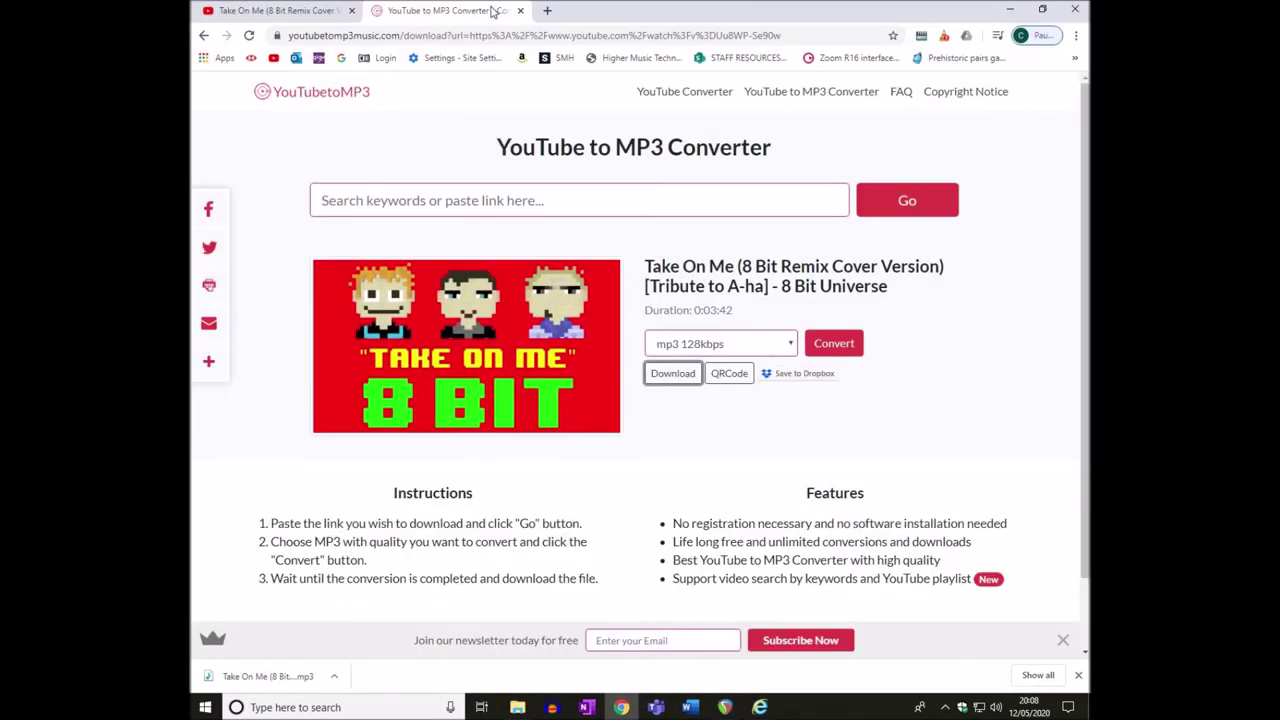
- Copy the link of the Take On Me (8 Bit Remix Cover Version) YouTube video
{"action": "left_click", "coordinate": [272, 10]}
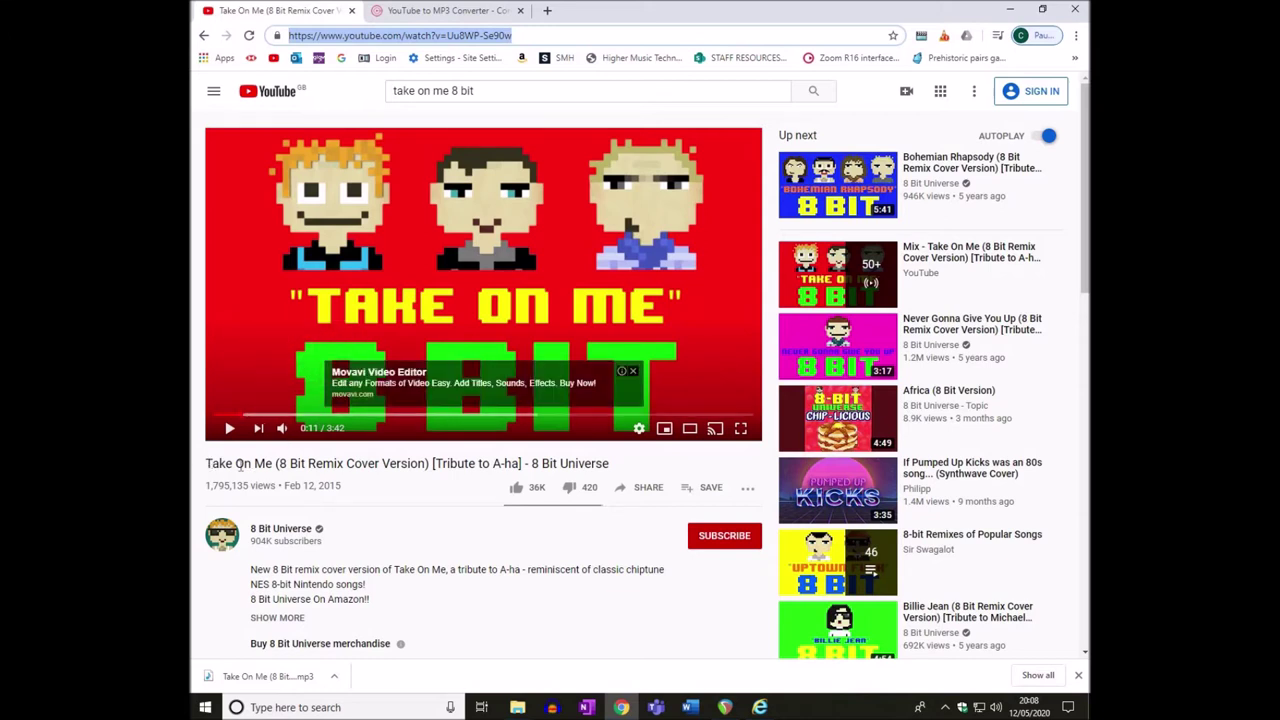
{"action": "left_click_drag", "start_coordinate": [212, 469], "coordinate": [372, 462]}
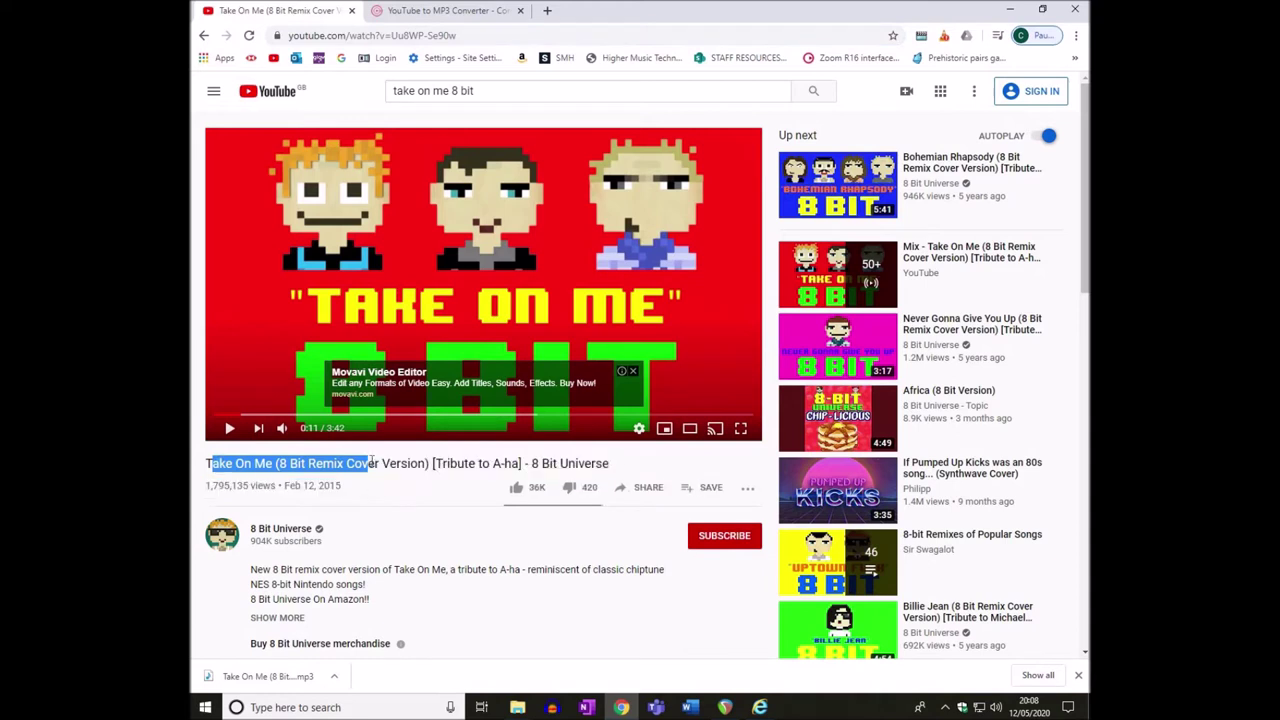
{"action": "double_click", "coordinate": [372, 462]}
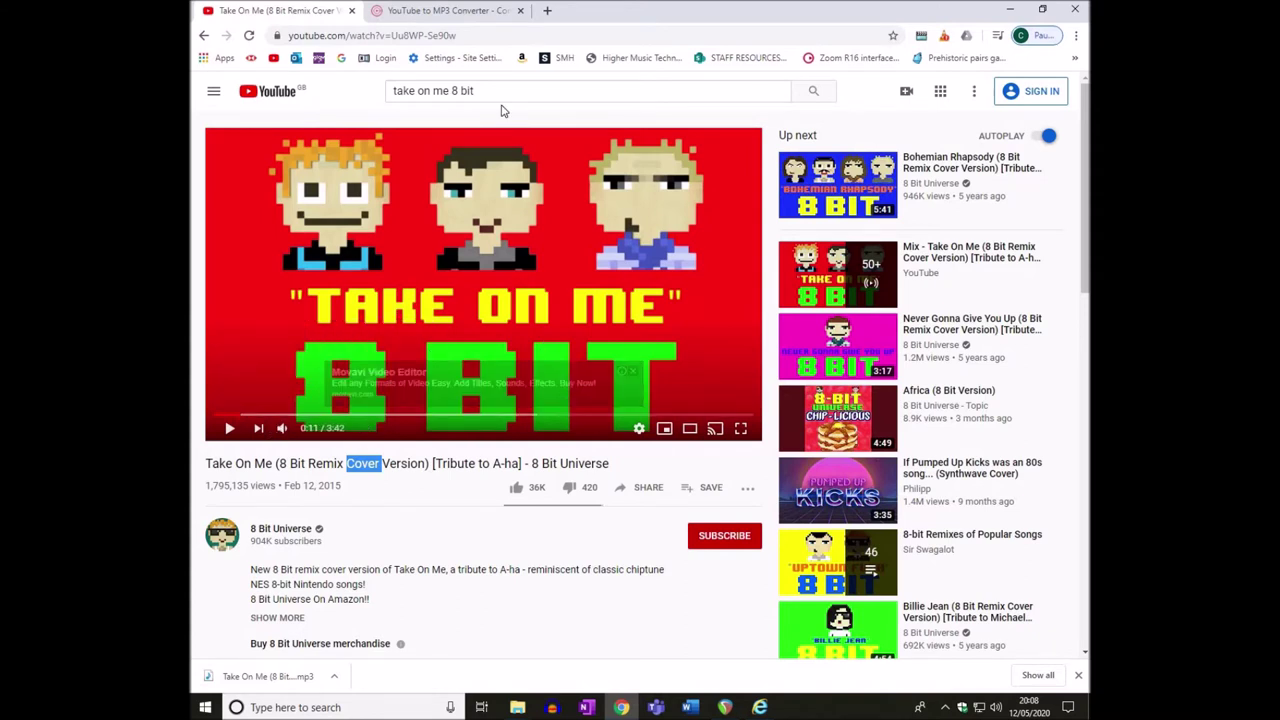
{"action": "left_click", "coordinate": [384, 35]}
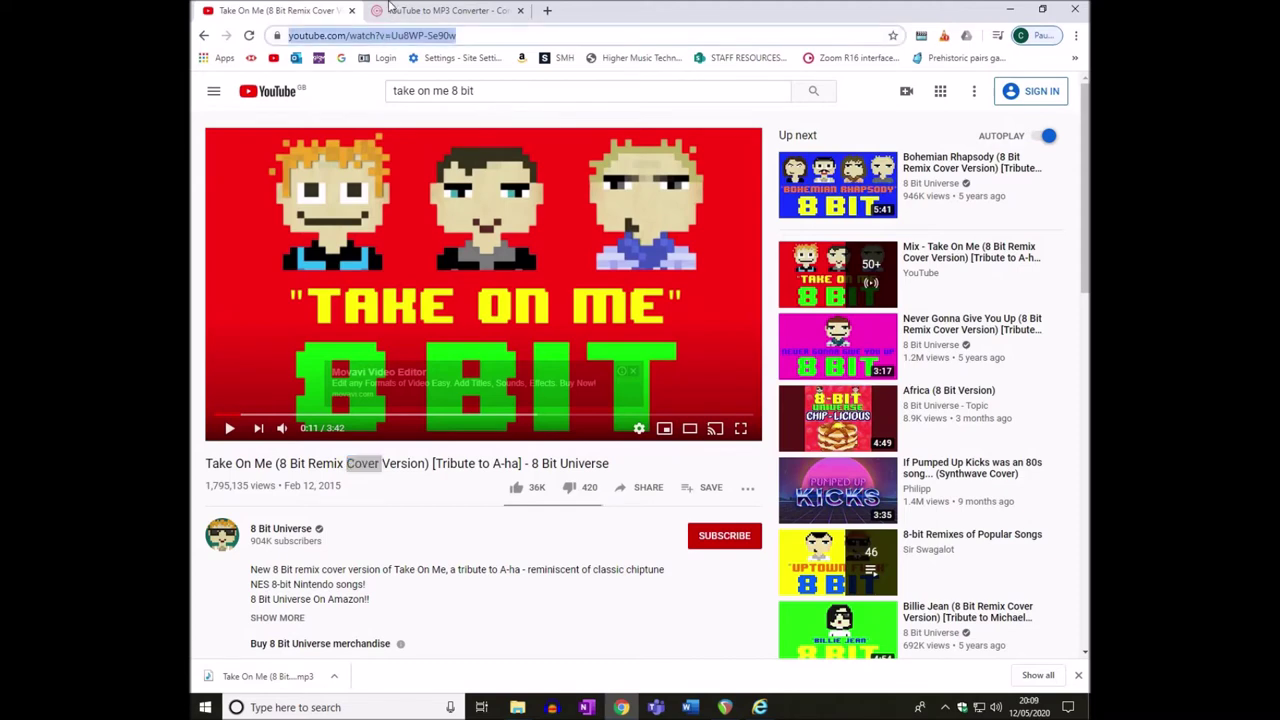
- Download the track from the converter as mp3 at 128kbps
{"action": "left_click", "coordinate": [420, 10]}
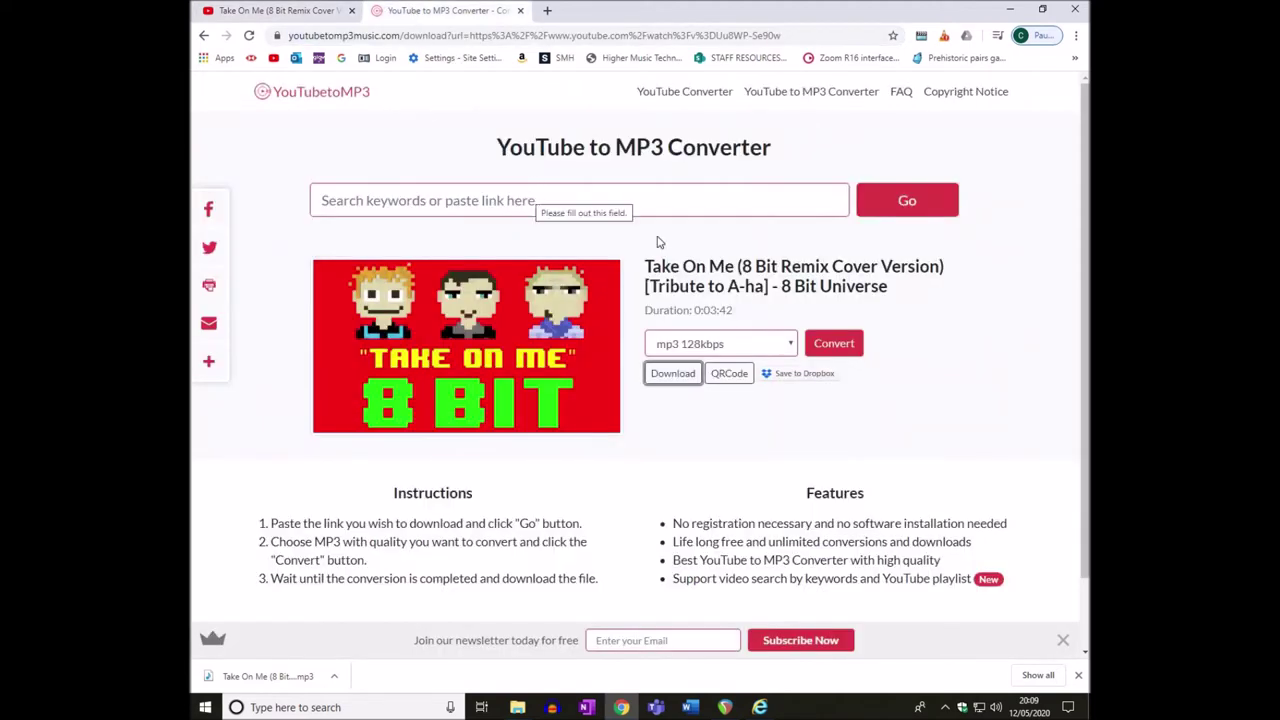
{"action": "left_click", "coordinate": [682, 378]}
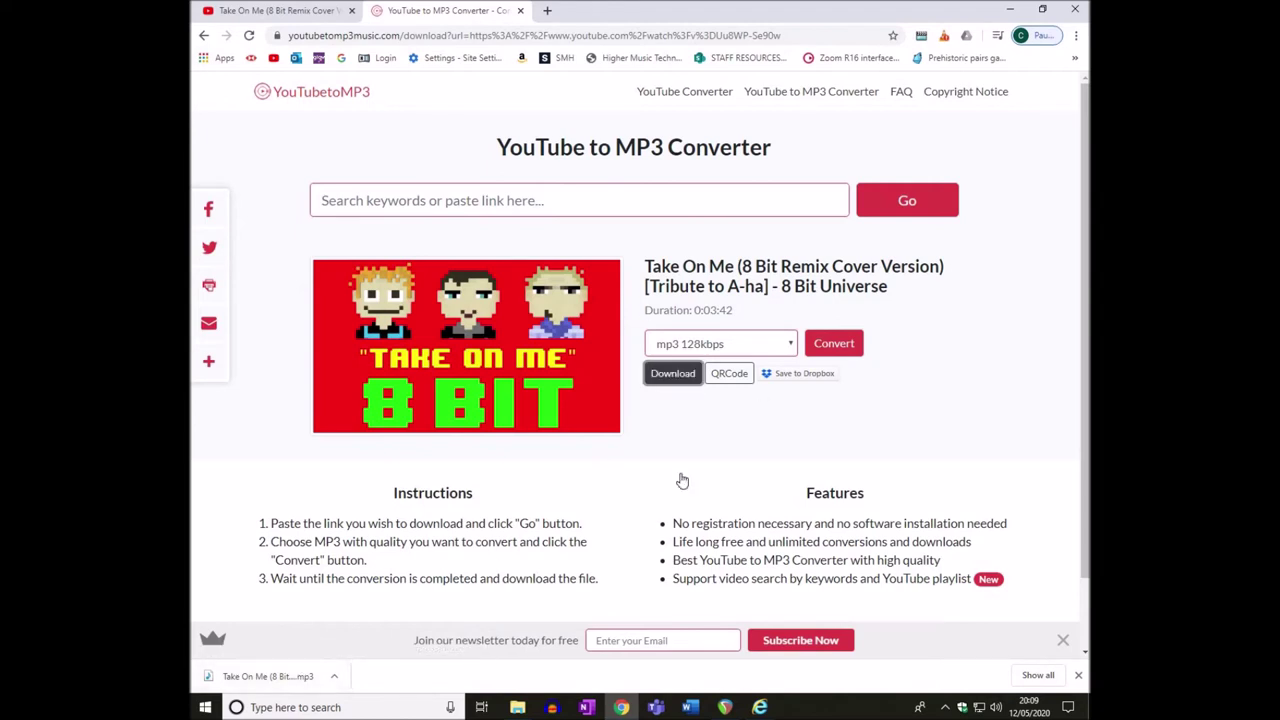
{"action": "right_click", "coordinate": [244, 676]}
- Paste the downloaded Take On Me mp3 into the Sonic Project folder and drag it into REAPER
{"action": "left_click", "coordinate": [335, 645]}
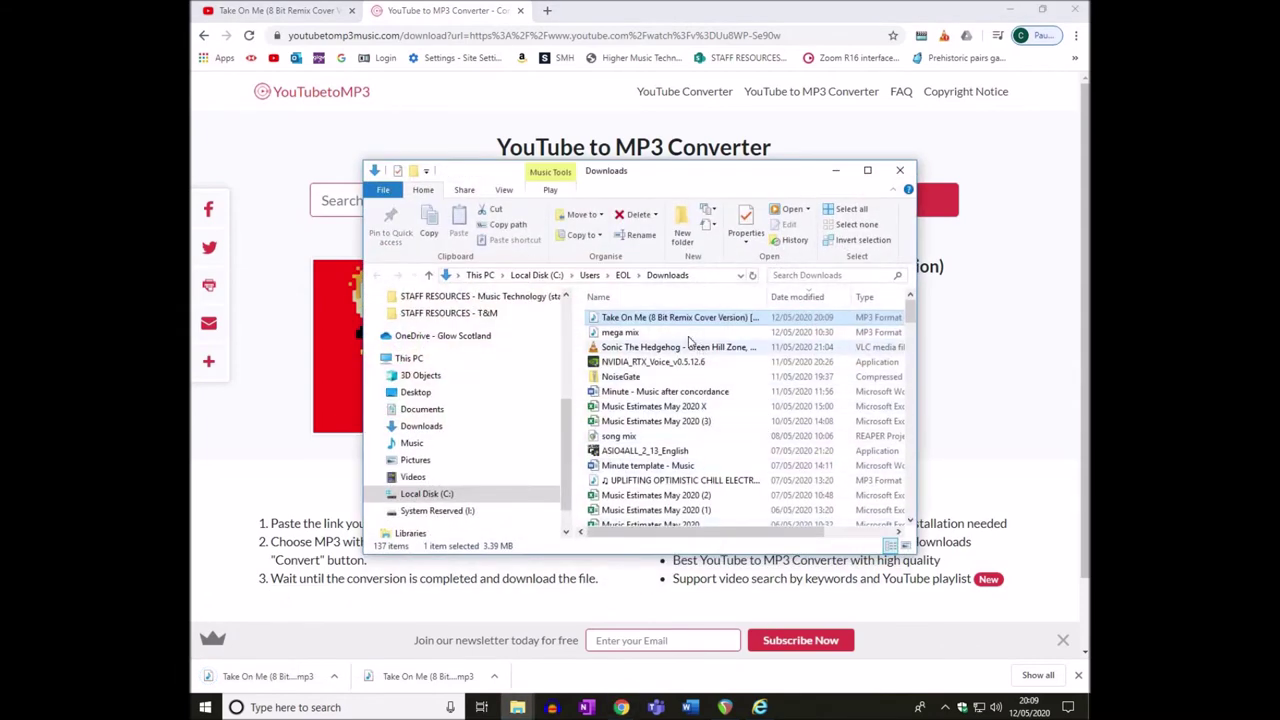
{"action": "left_click", "coordinate": [1008, 12]}
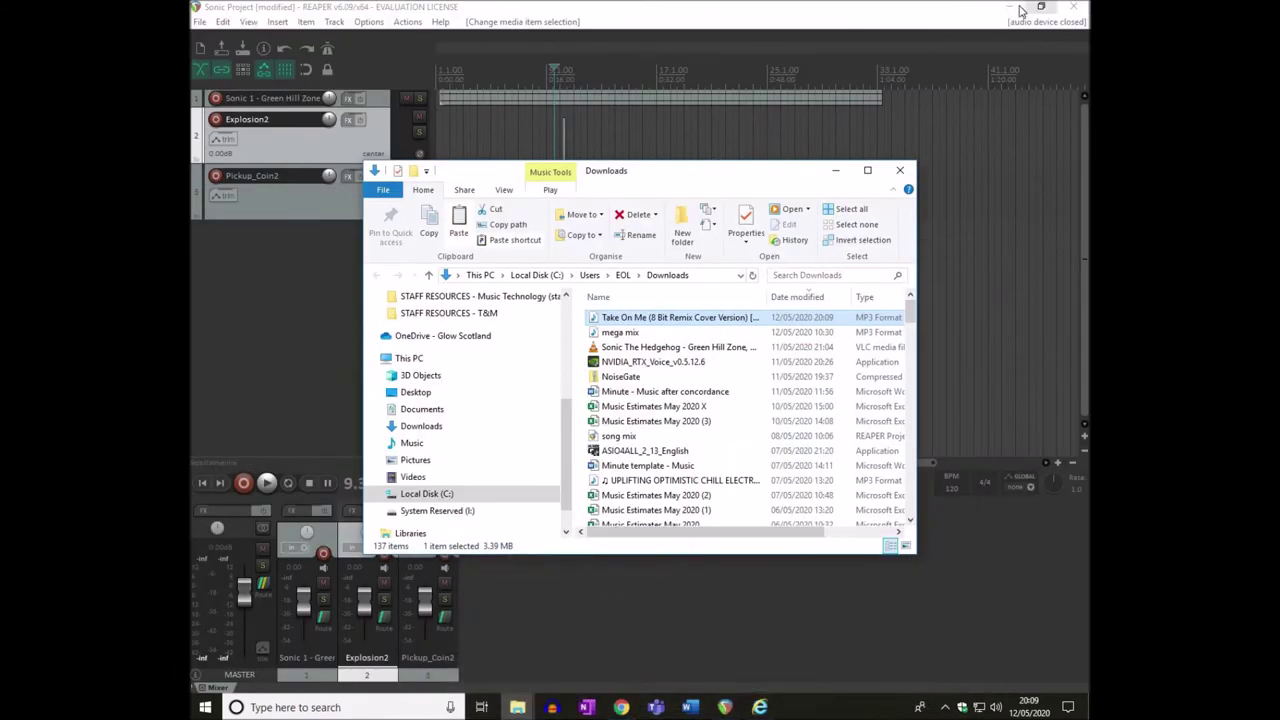
{"action": "left_click", "coordinate": [1020, 10]}
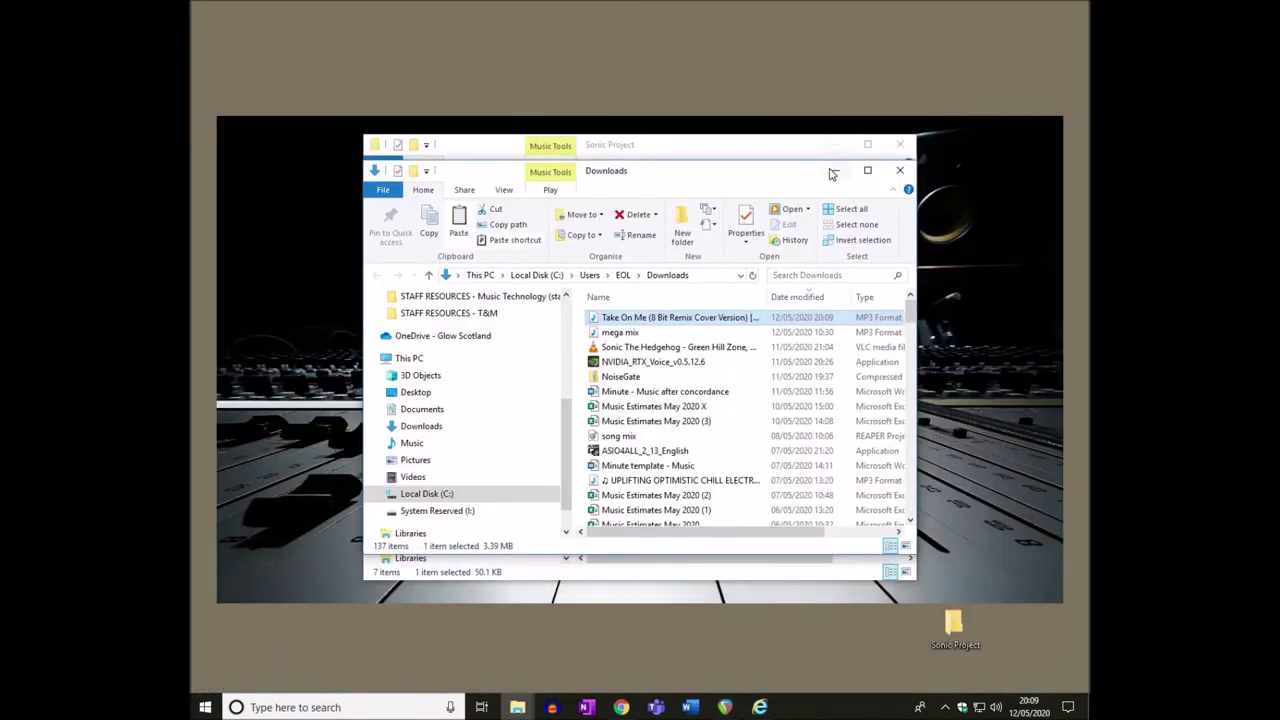
{"action": "left_click", "coordinate": [835, 170]}
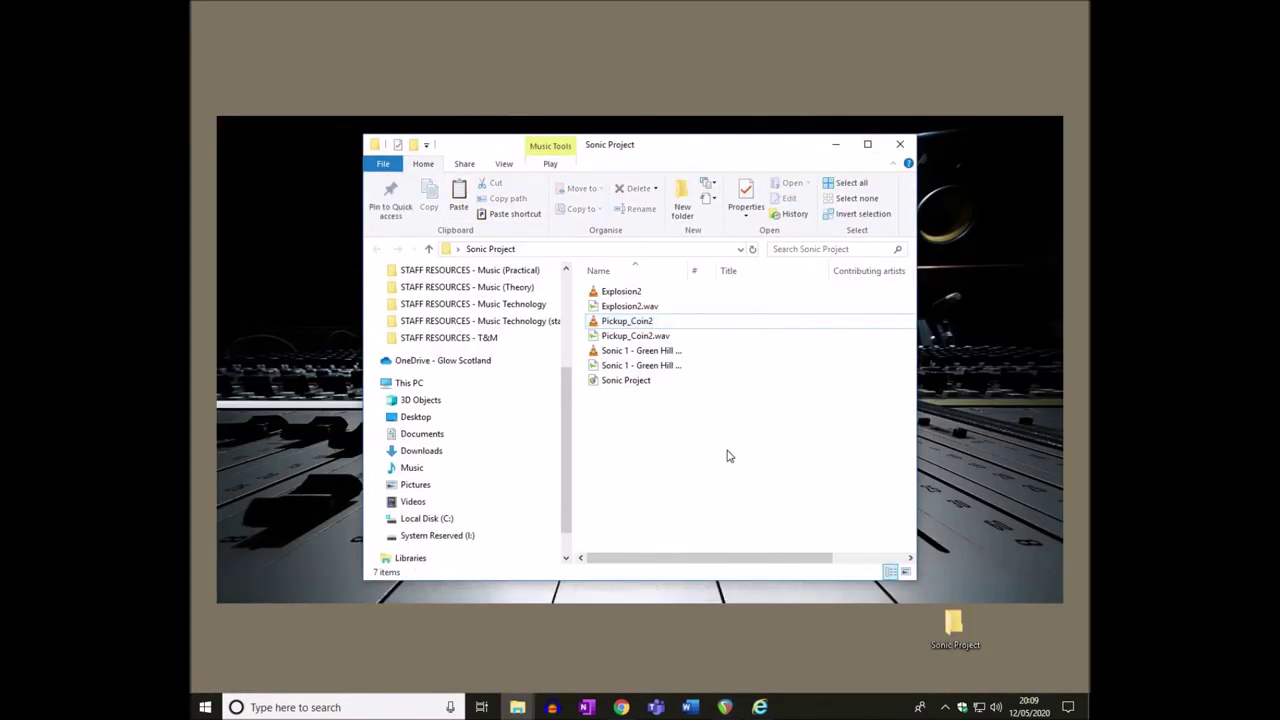
{"action": "key", "text": "ctrl+v"}
{"action": "left_click_drag", "start_coordinate": [643, 396], "coordinate": [445, 261]}
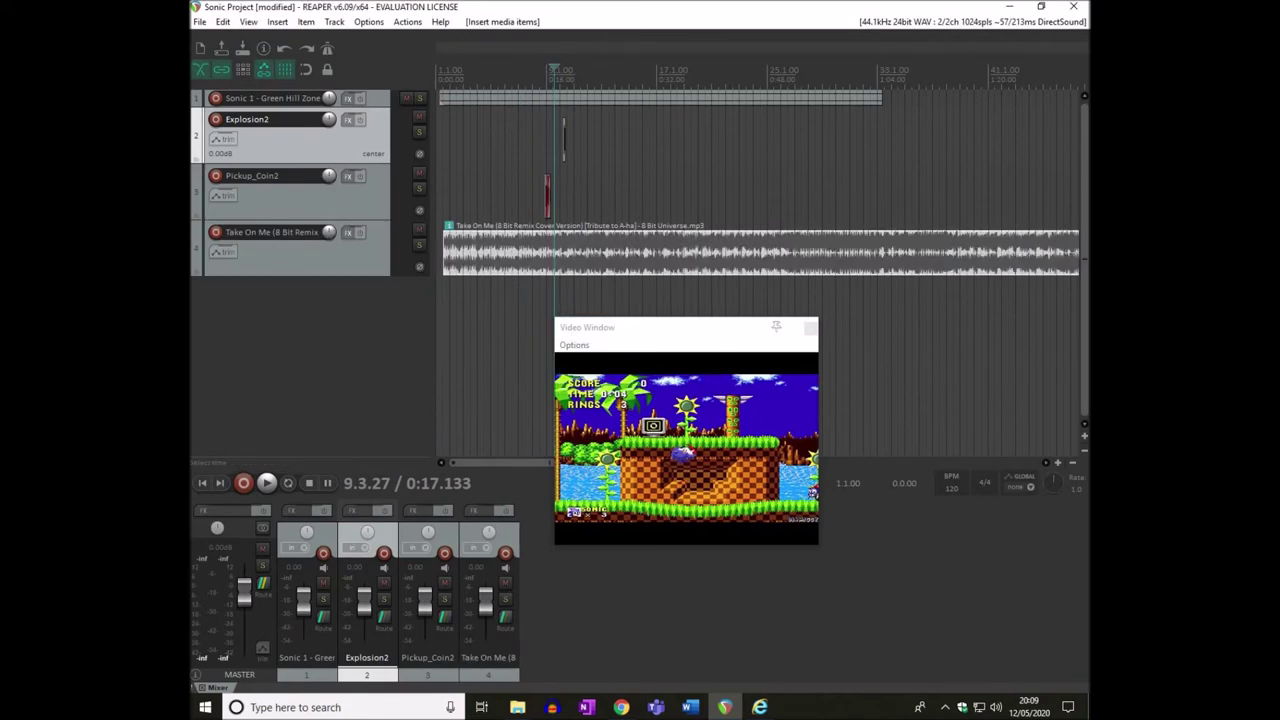
- Play the project from the start with the new Take On Me track, then drop Sonic 1 to -inf dB
{"action": "left_click", "coordinate": [450, 250]}
{"action": "key", "text": "space"}
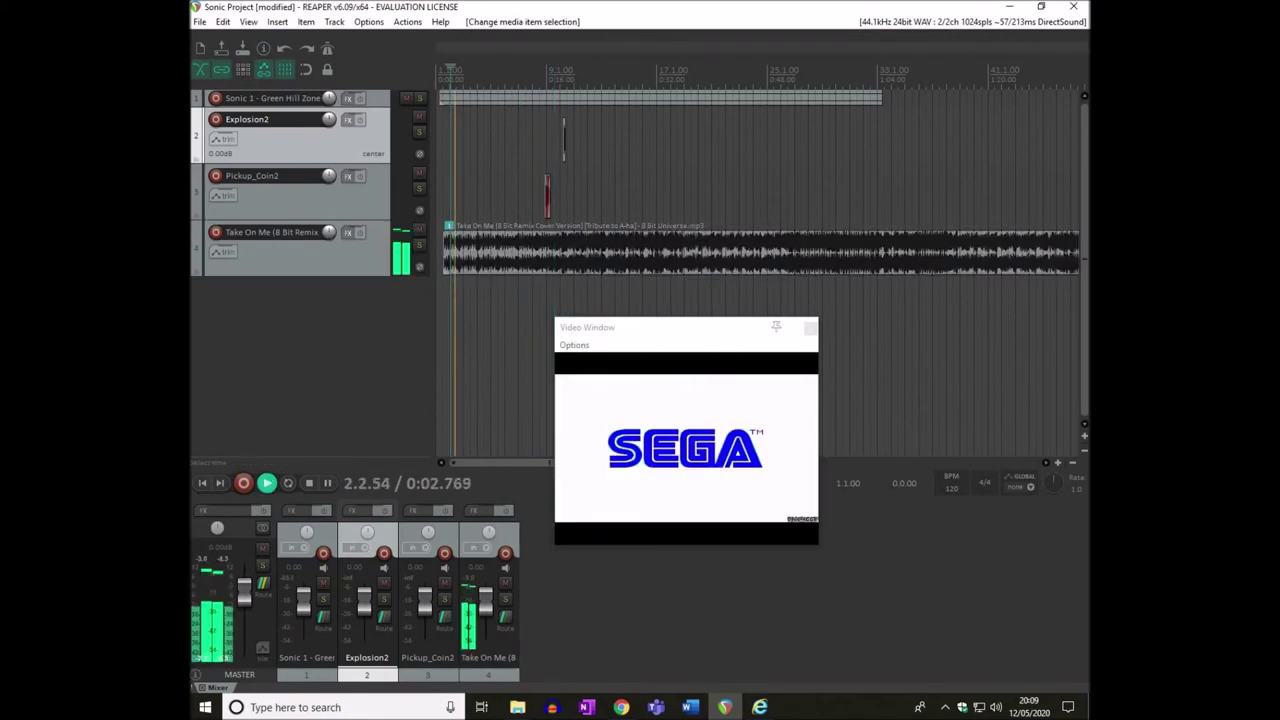
{"action": "key", "text": "space"}
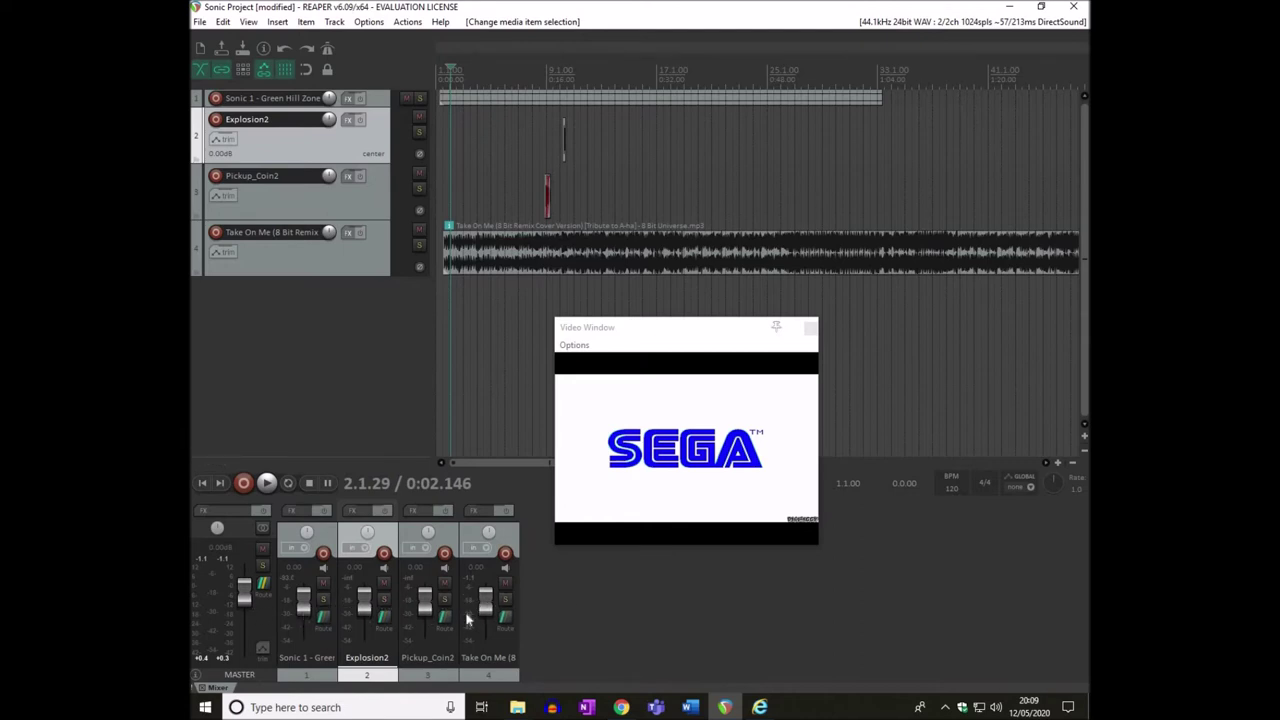
{"action": "left_click_drag", "start_coordinate": [303, 608], "coordinate": [303, 646]}
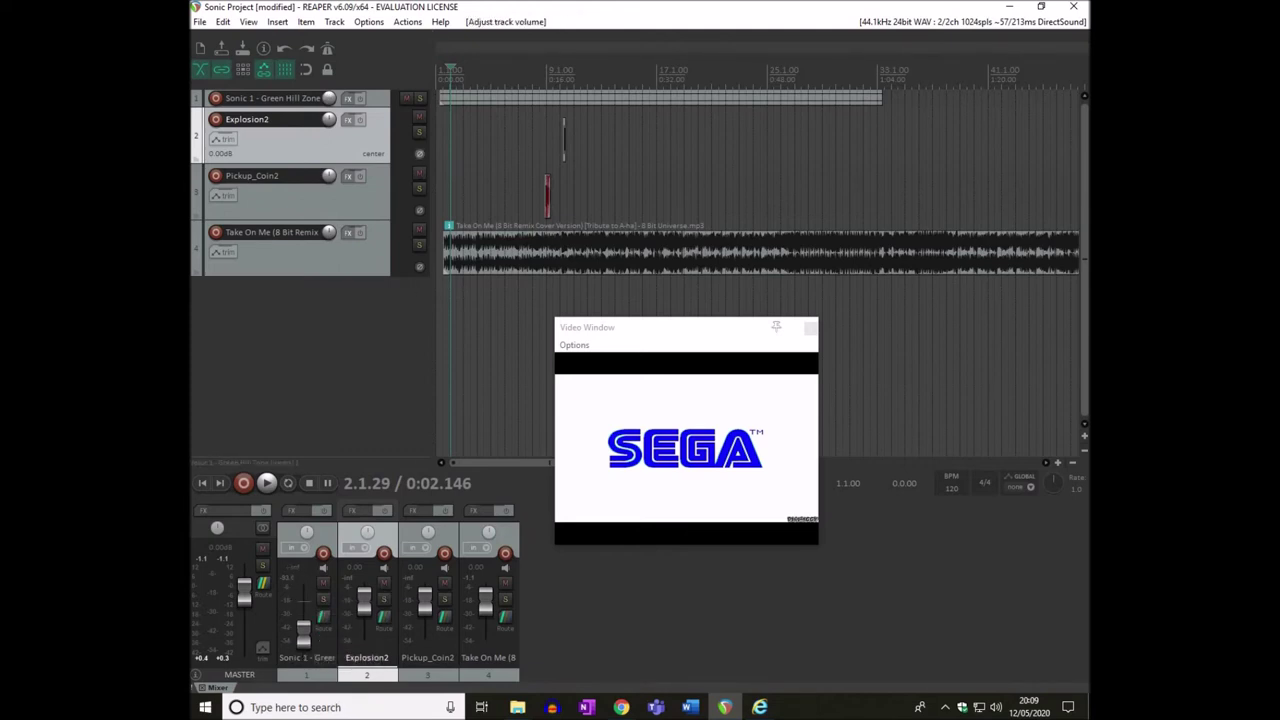
- Lower Explosion2 to -12.9 dB, play the mix, turn Take On Me down, and raise master to +12.0 dB
{"action": "mouse_move", "coordinate": [362, 605]}
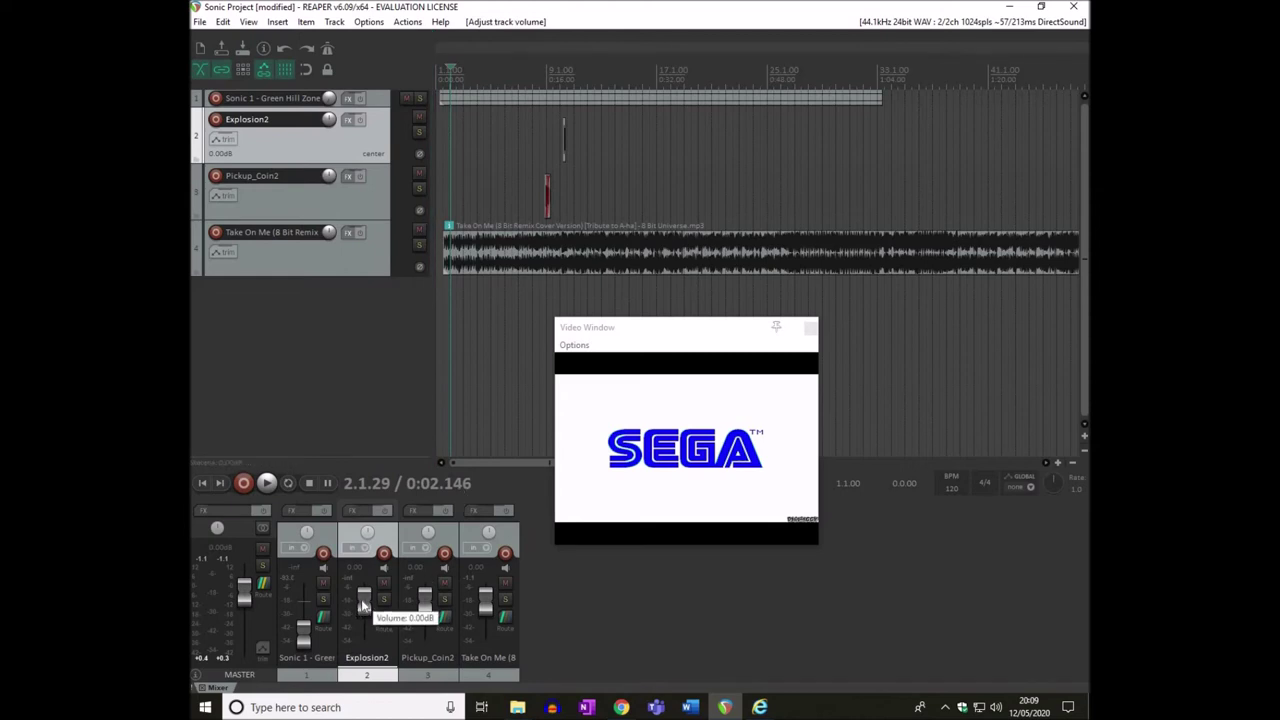
{"action": "mouse_move", "coordinate": [362, 605]}
{"action": "left_mouse_down"}
{"action": "mouse_move", "coordinate": [366, 629]}
{"action": "mouse_move", "coordinate": [360, 596]}
{"action": "mouse_move", "coordinate": [362, 618]}
{"action": "left_mouse_up"}
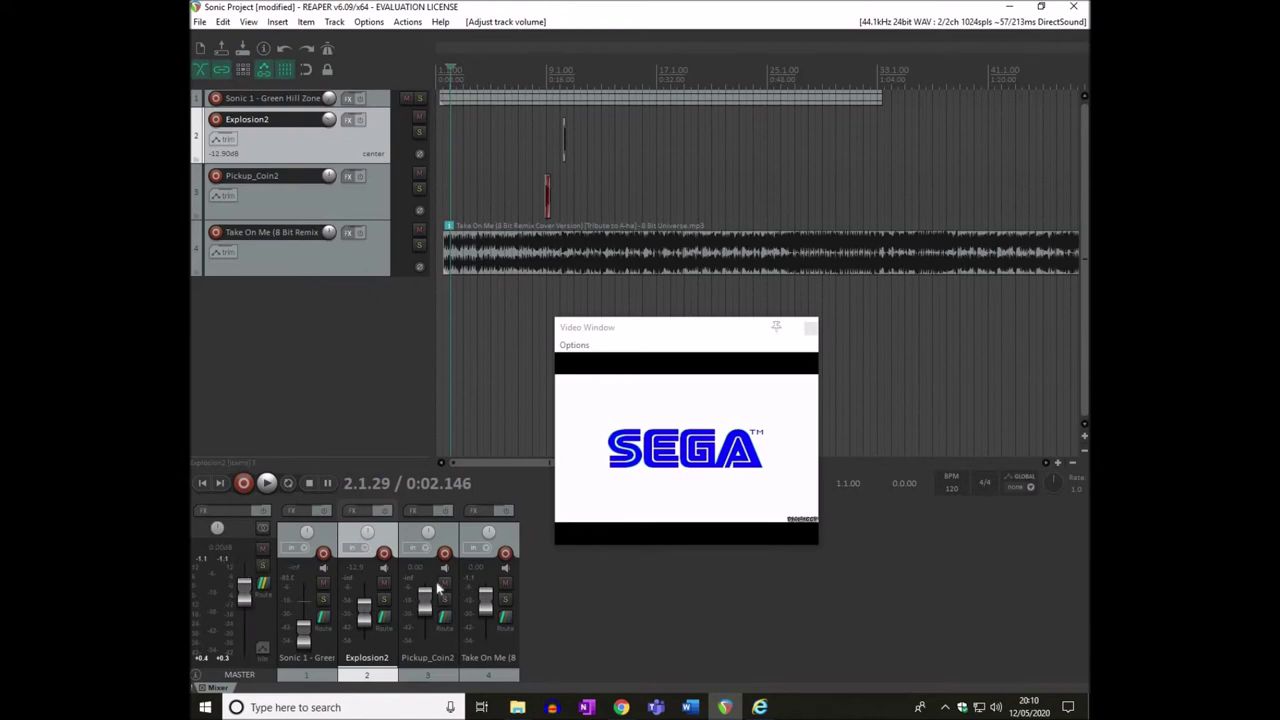
{"action": "key", "text": "space"}
{"action": "left_click_drag", "start_coordinate": [484, 606], "coordinate": [474, 570]}
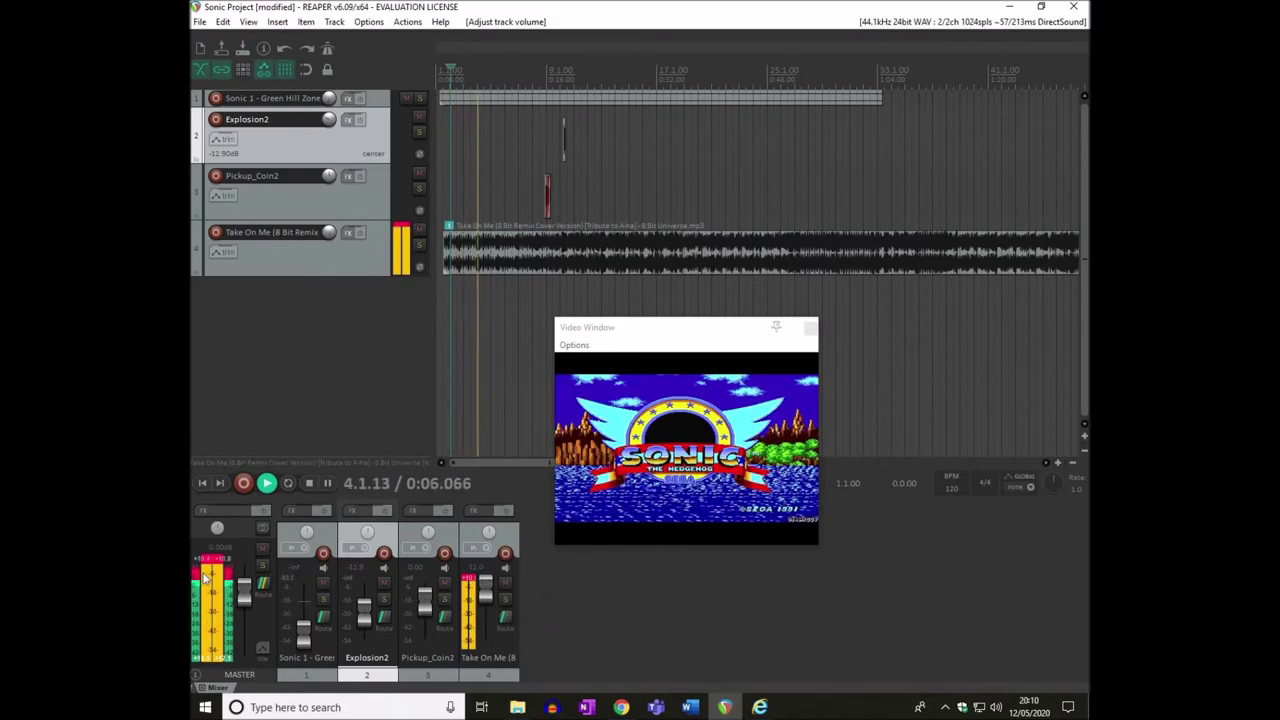
{"action": "left_click_drag", "start_coordinate": [243, 592], "coordinate": [243, 573]}
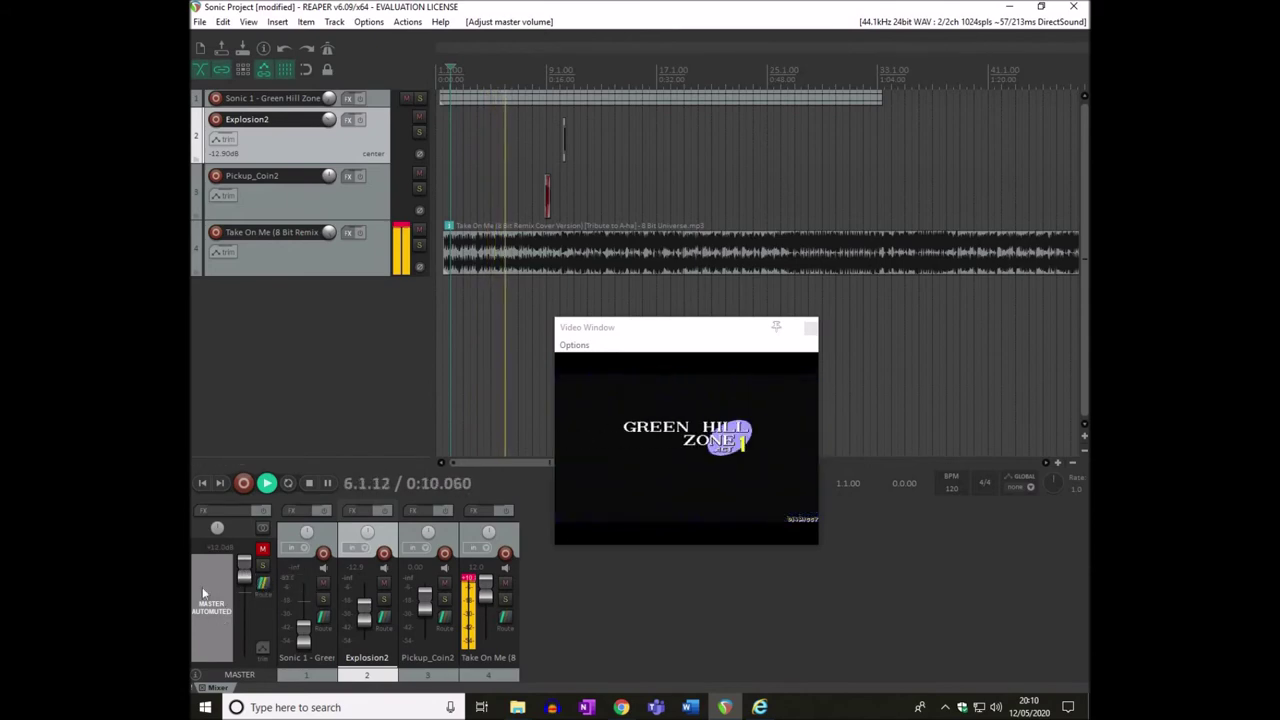
- Unmute the master and set it to -1.93 dB, easing Take On Me down slightly
{"action": "left_click_drag", "start_coordinate": [243, 574], "coordinate": [247, 593]}
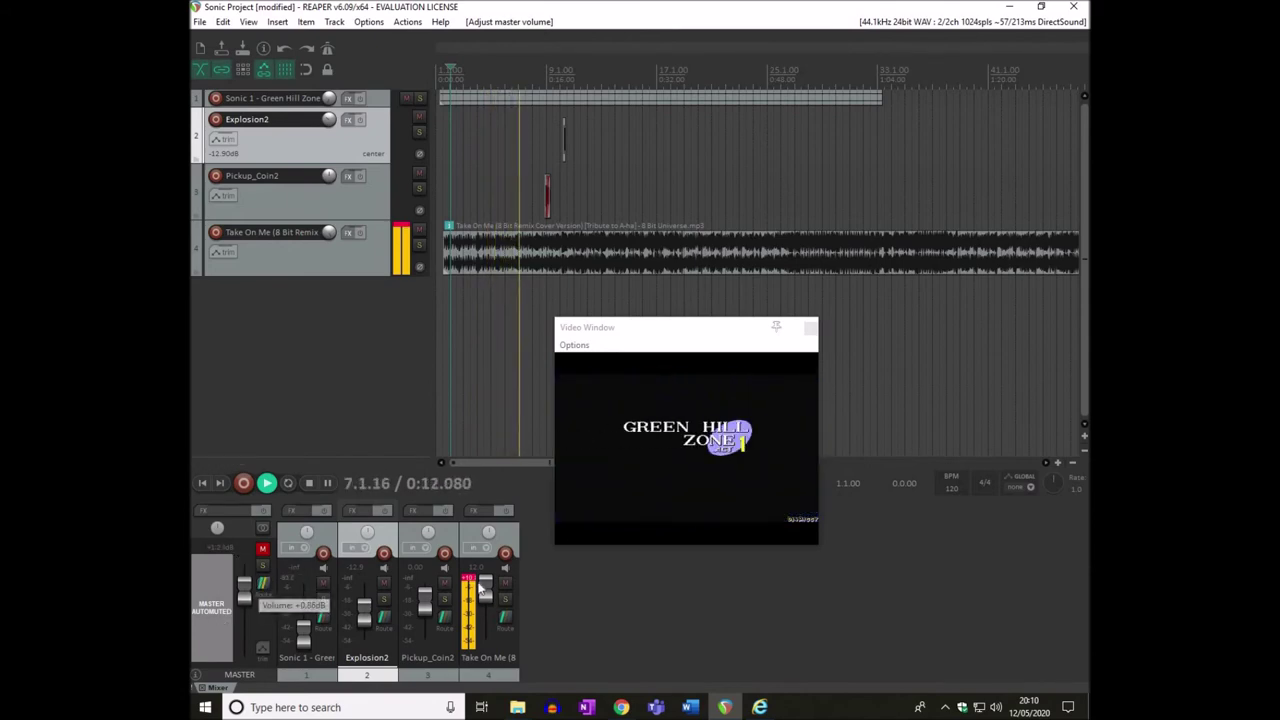
{"action": "left_click_drag", "start_coordinate": [485, 582], "coordinate": [475, 597]}
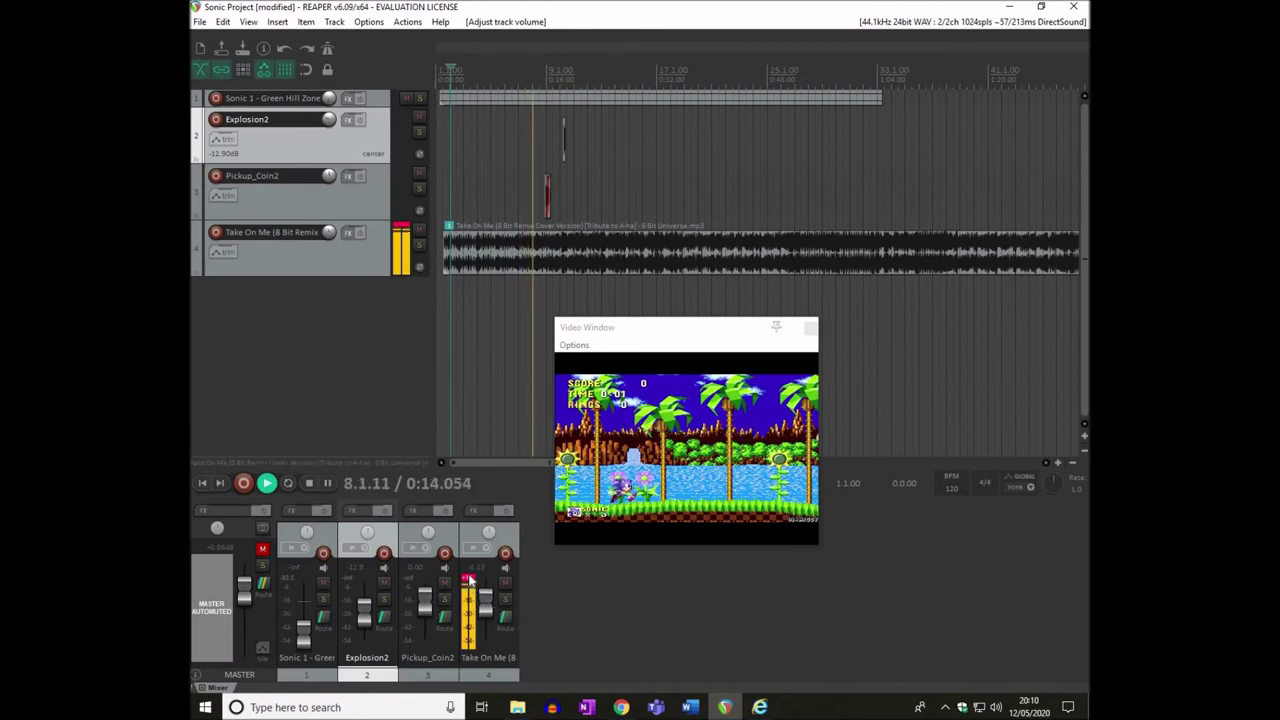
{"action": "left_click", "coordinate": [262, 565]}
{"action": "left_click", "coordinate": [262, 550]}
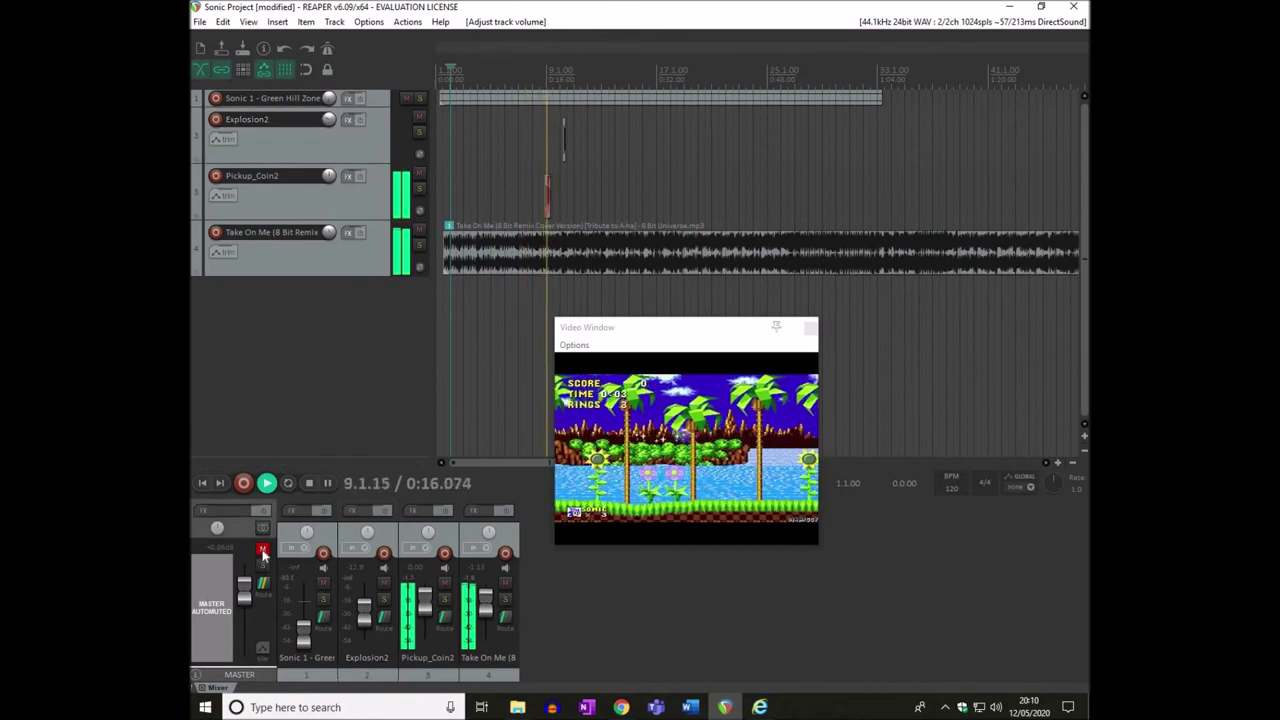
{"action": "left_click_drag", "start_coordinate": [244, 588], "coordinate": [244, 594]}
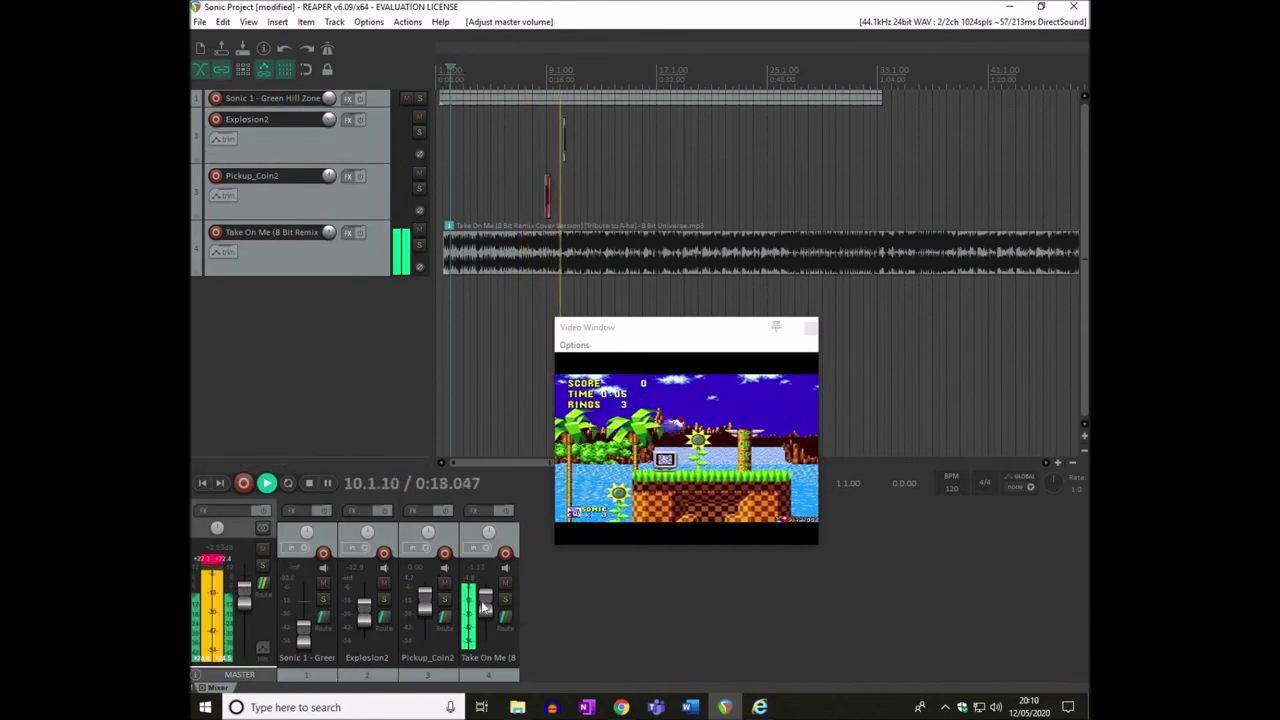
- Fine-tune the Take On Me fader toward about -5.79 dB while listening, then select Pickup_Coin2
{"action": "left_click_drag", "start_coordinate": [485, 599], "coordinate": [483, 631]}
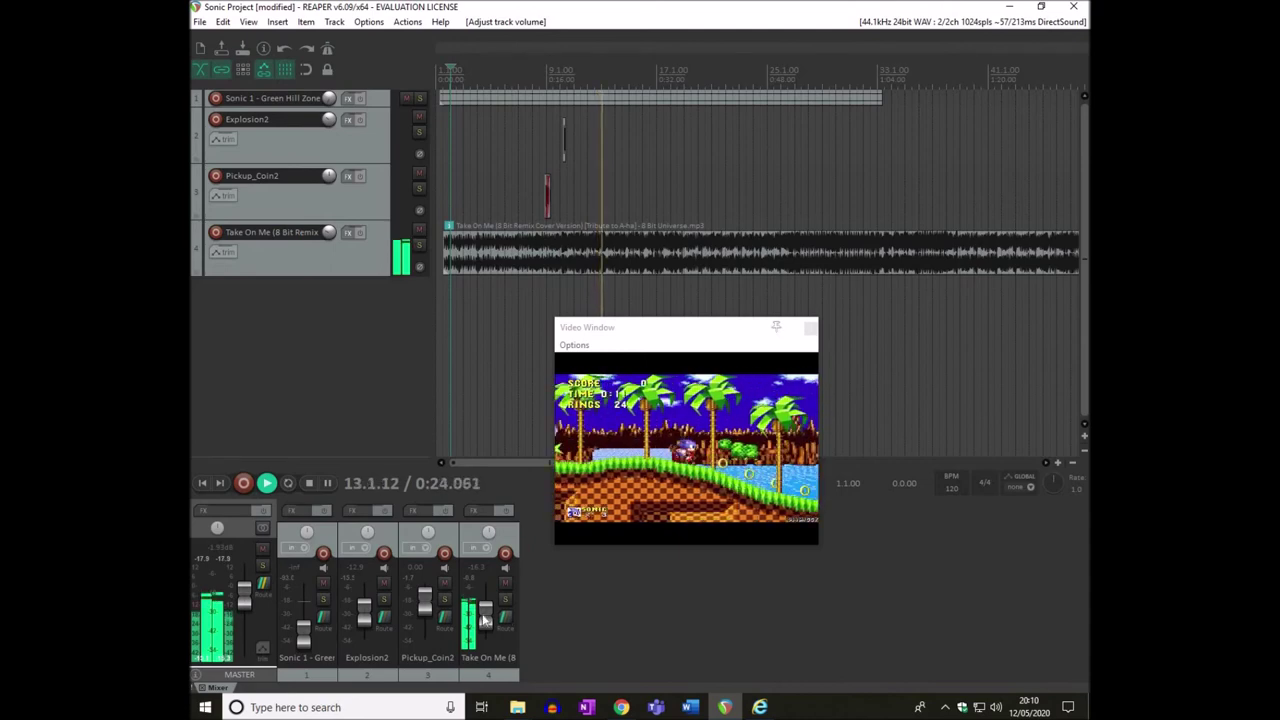
{"action": "left_click_drag", "start_coordinate": [485, 620], "coordinate": [484, 617]}
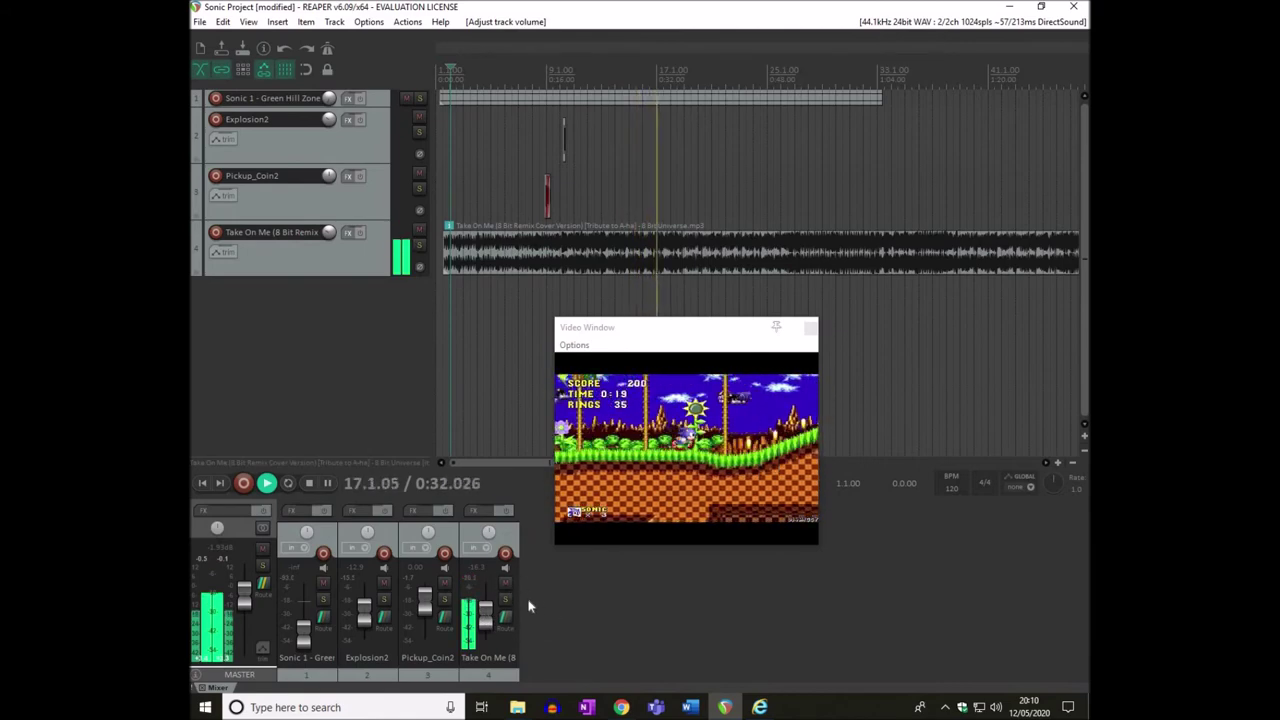
{"action": "left_click_drag", "start_coordinate": [488, 607], "coordinate": [486, 614]}
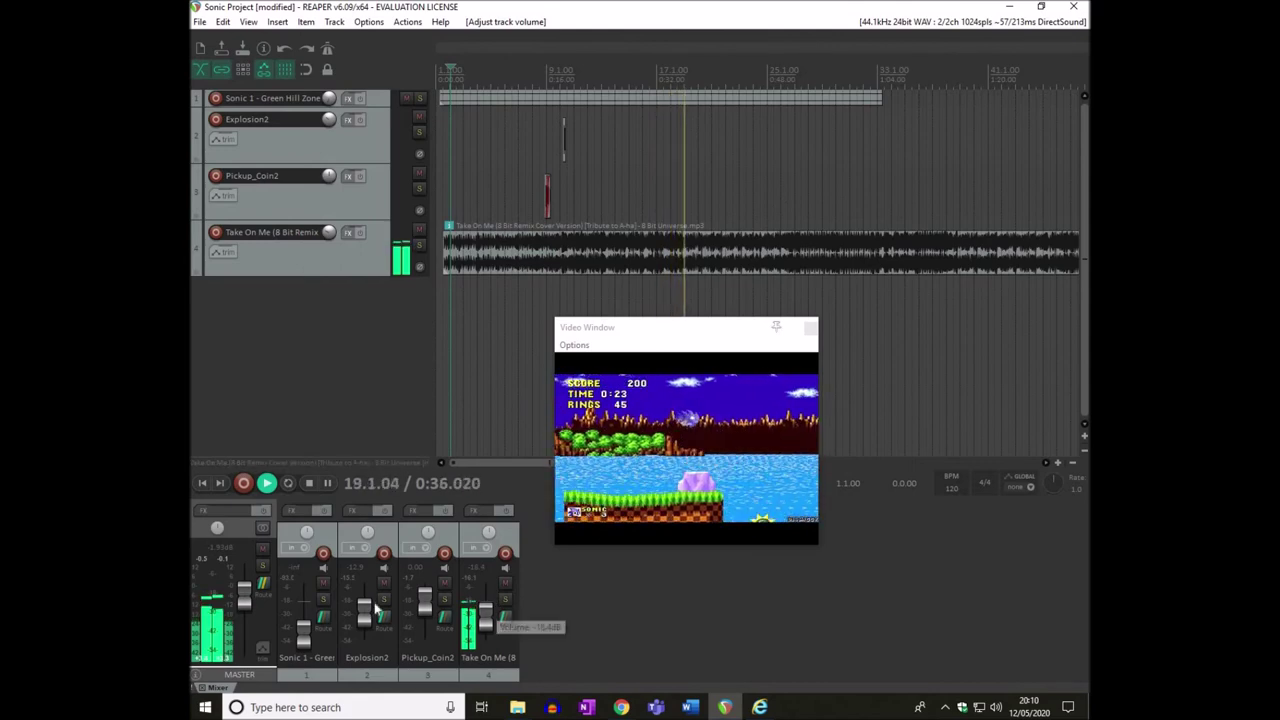
{"action": "left_click", "coordinate": [466, 200]}
{"action": "left_click", "coordinate": [541, 200]}
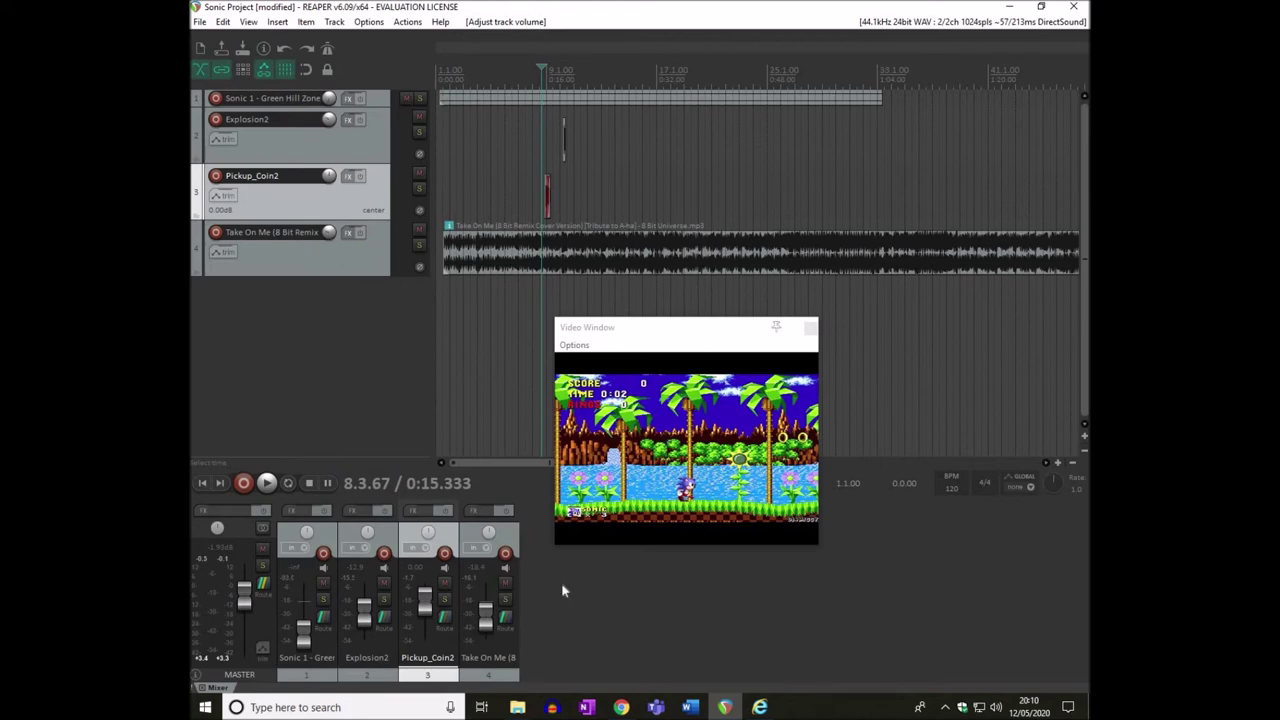
{"action": "left_click_drag", "start_coordinate": [487, 612], "coordinate": [488, 622]}
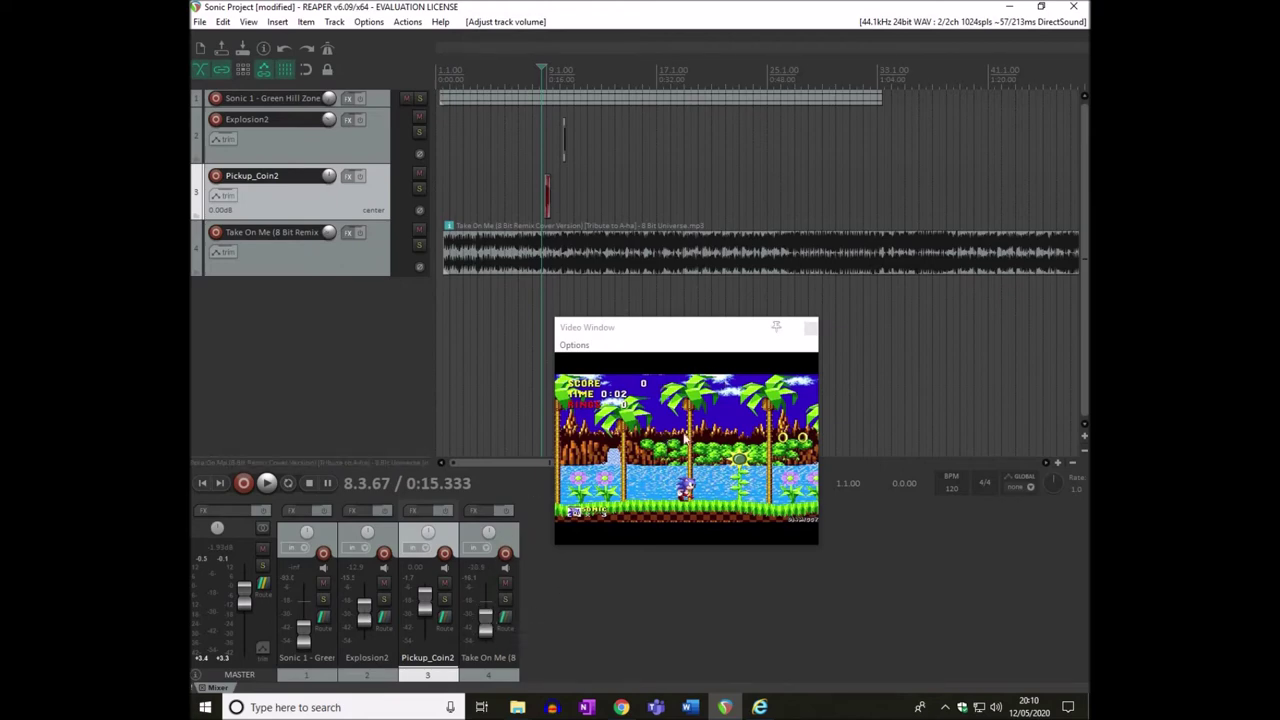
- Set the Pickup_Coin2 fader to -2.22 dB with the scroll wheel, previewing the mix
{"action": "scroll", "coordinate": [482, 300], "scroll_direction": "up", "scroll_amount": 4}
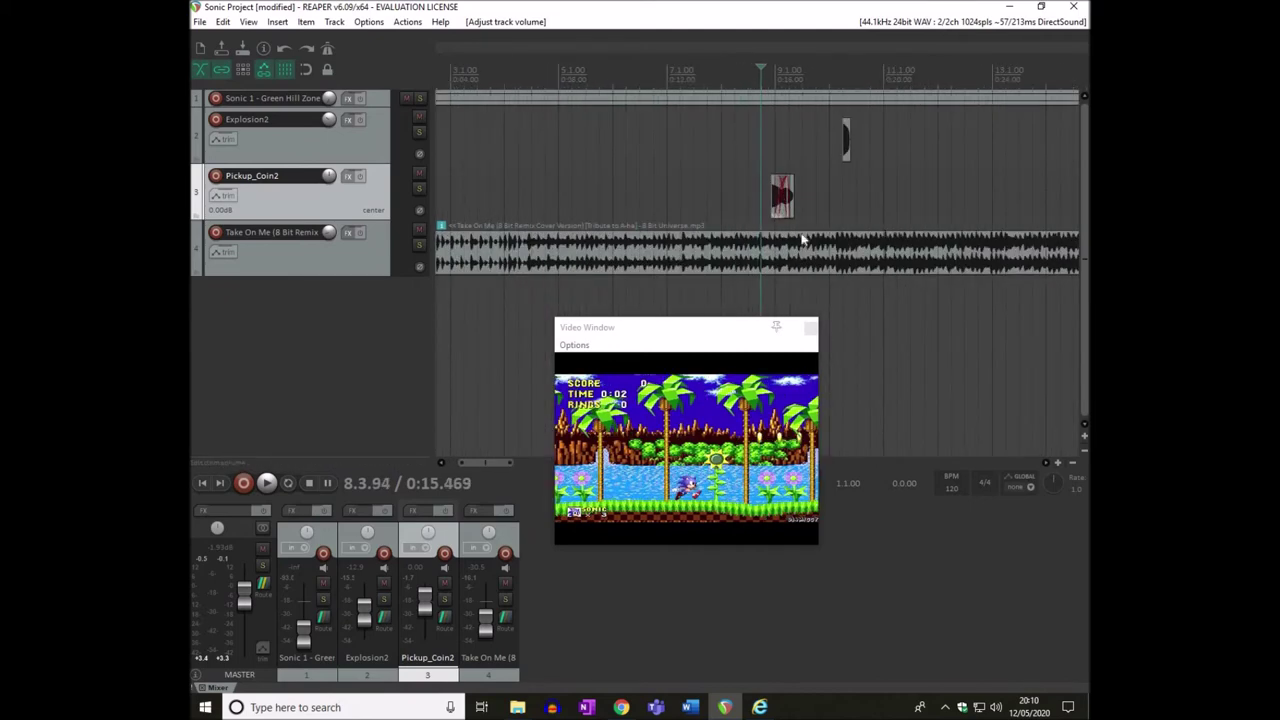
{"action": "key", "text": "space"}
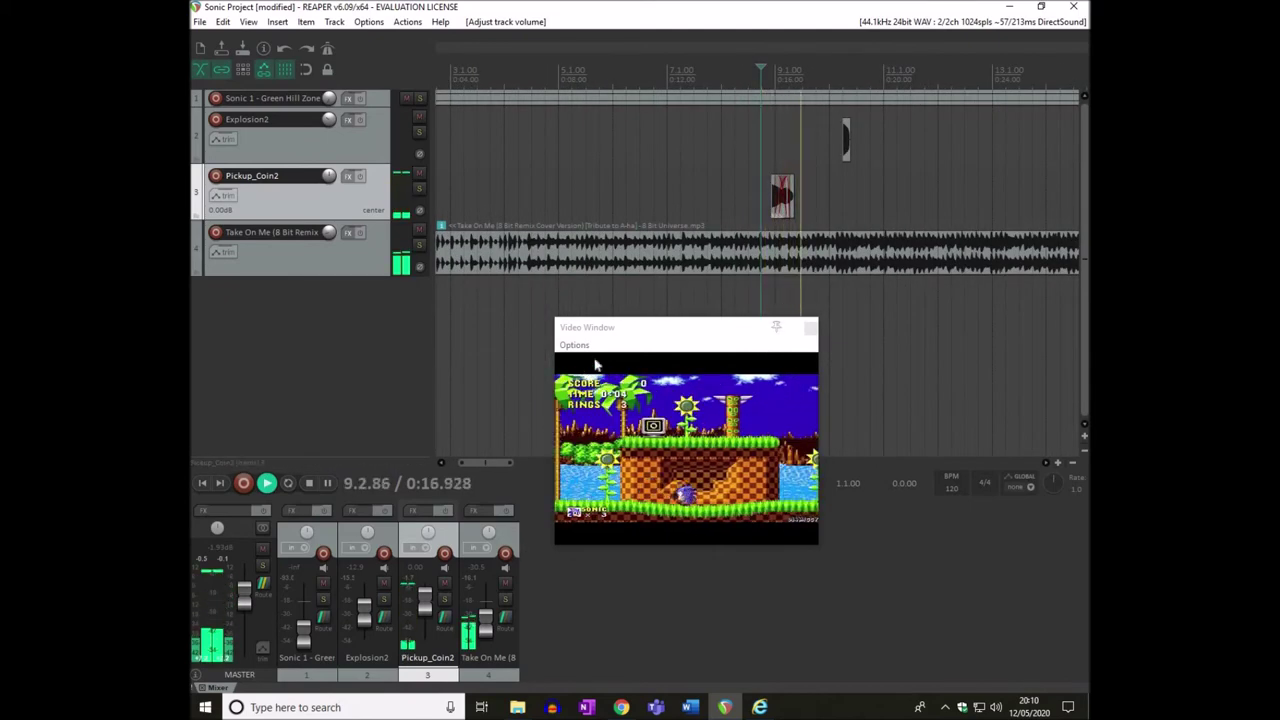
{"action": "key", "text": "space"}
{"action": "scroll", "coordinate": [490, 610], "scroll_direction": "down", "scroll_amount": 2}
{"action": "key", "text": "space"}
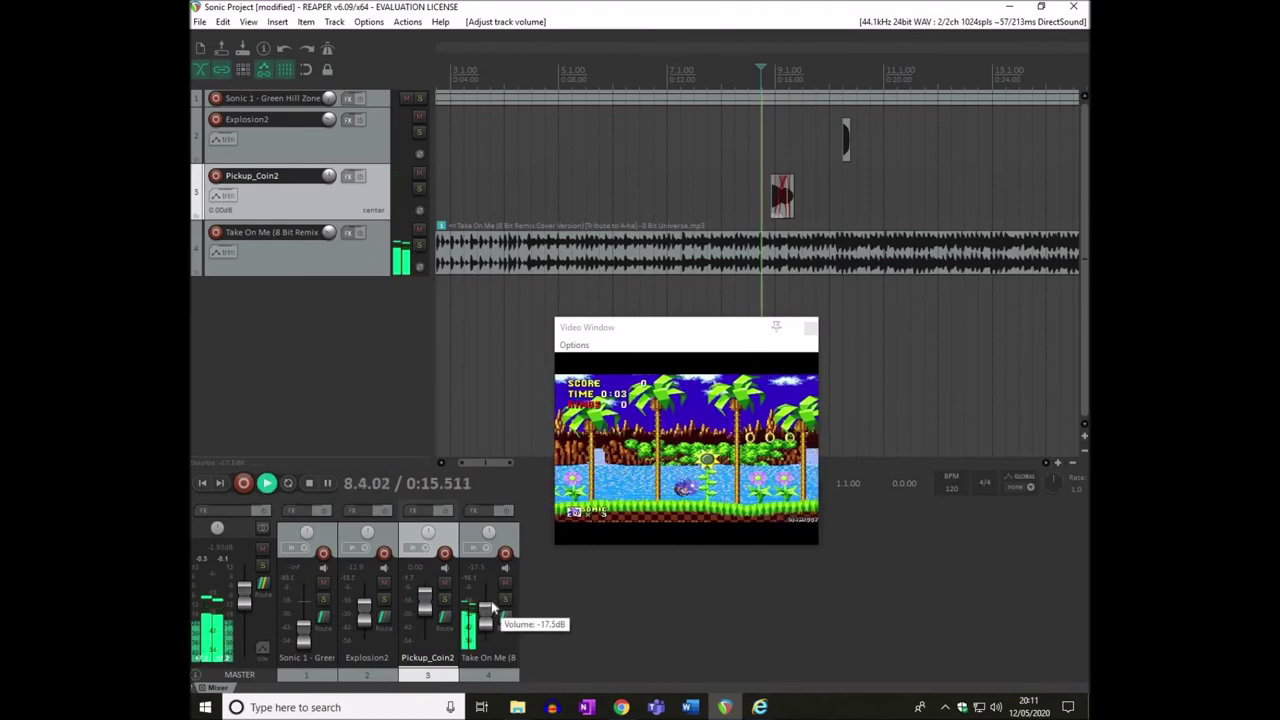
{"action": "scroll", "coordinate": [488, 612], "scroll_direction": "up", "scroll_amount": 2}
{"action": "key", "text": "space"}
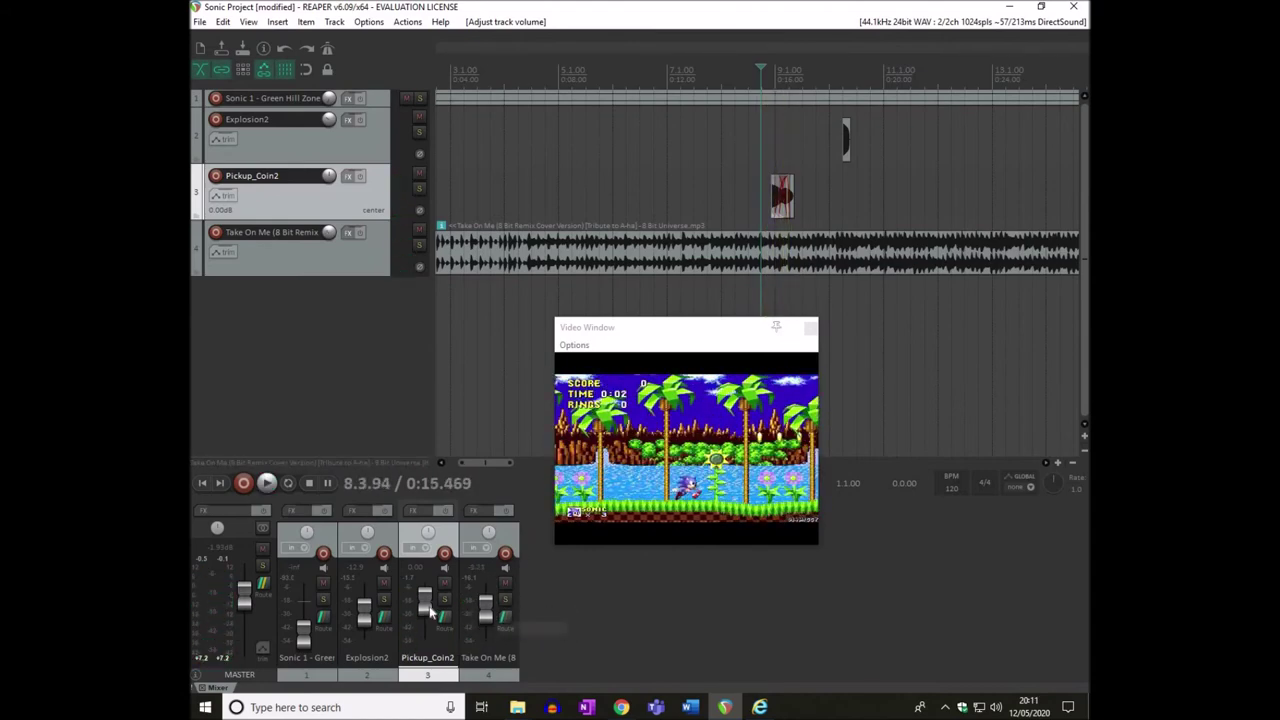
{"action": "scroll", "coordinate": [432, 612], "scroll_direction": "down", "scroll_amount": 2}
{"action": "scroll", "coordinate": [490, 612], "scroll_direction": "up", "scroll_amount": 1}
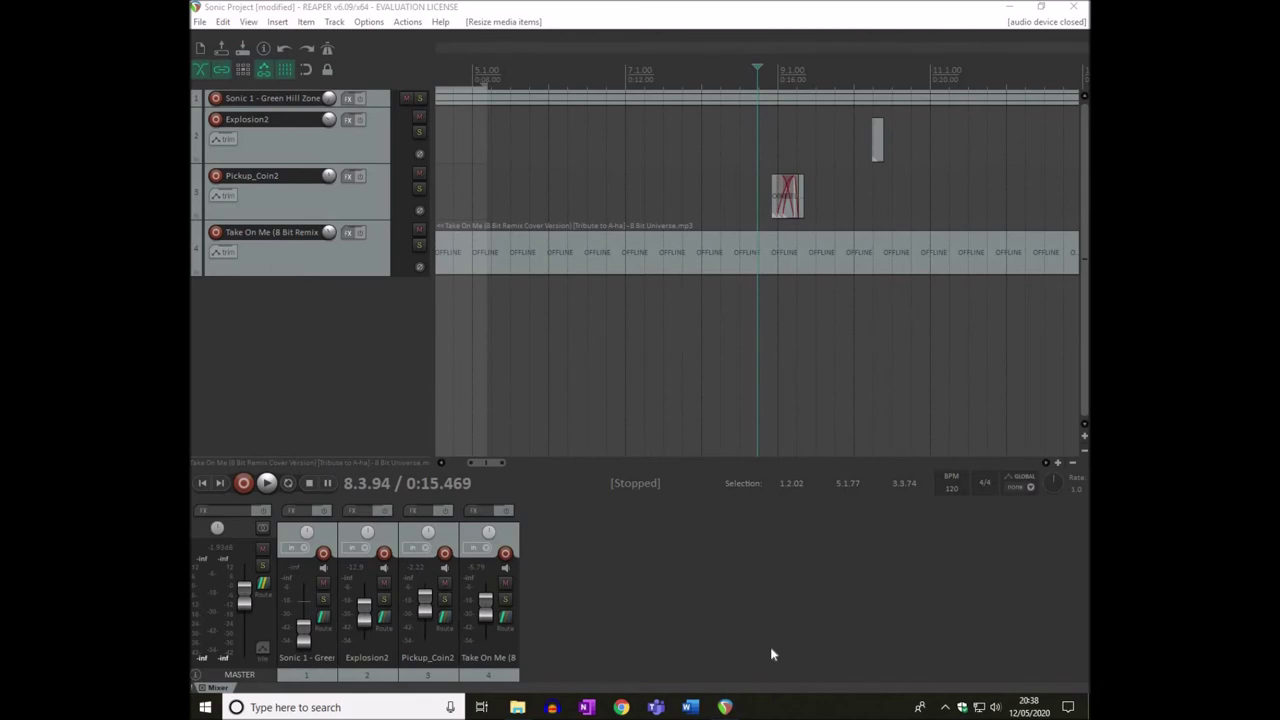
{"action": "left_click", "coordinate": [510, 195]}
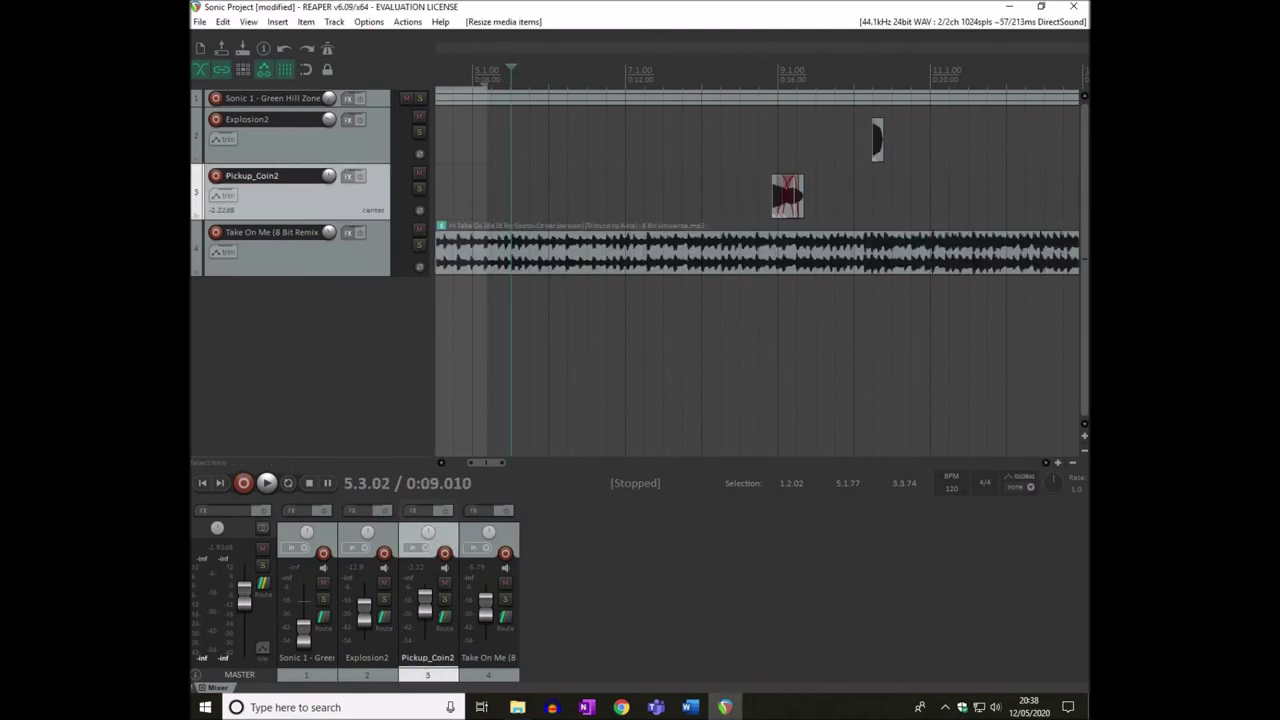
{"action": "left_click", "coordinate": [560, 195]}
- Open File > Render and keep Master mix as the render source
{"action": "left_click", "coordinate": [200, 21]}
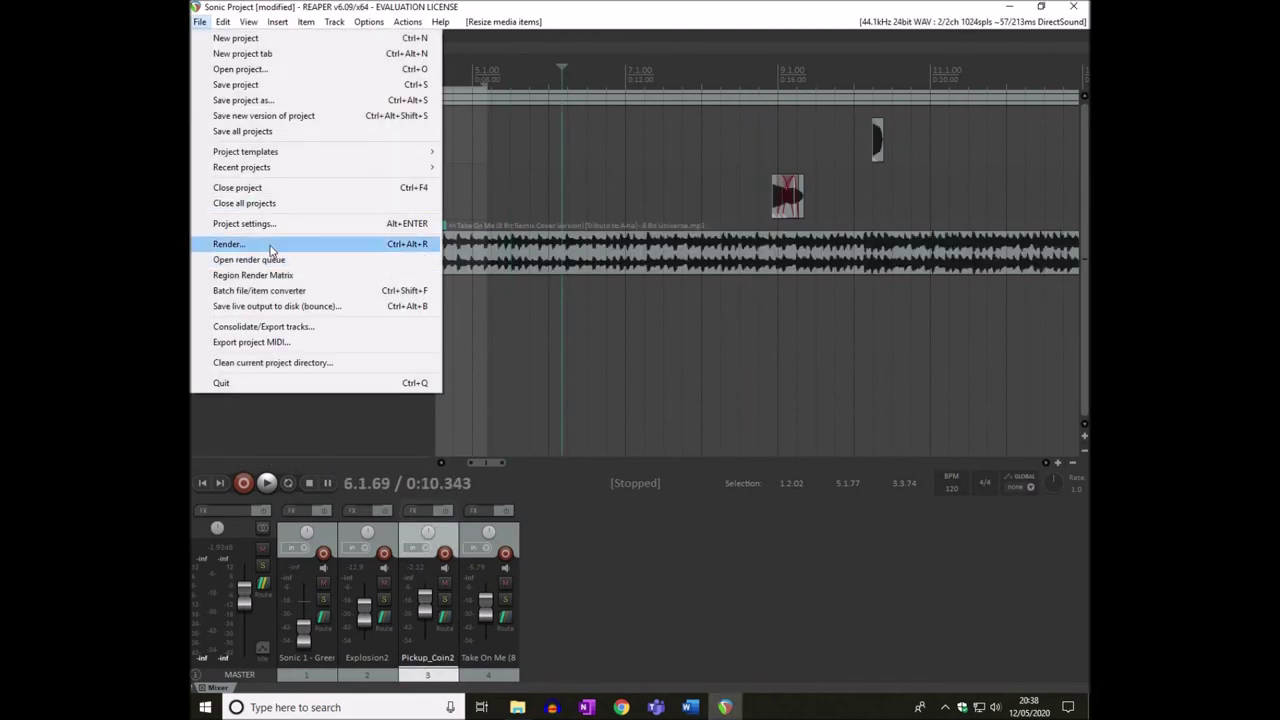
{"action": "left_click", "coordinate": [270, 248]}
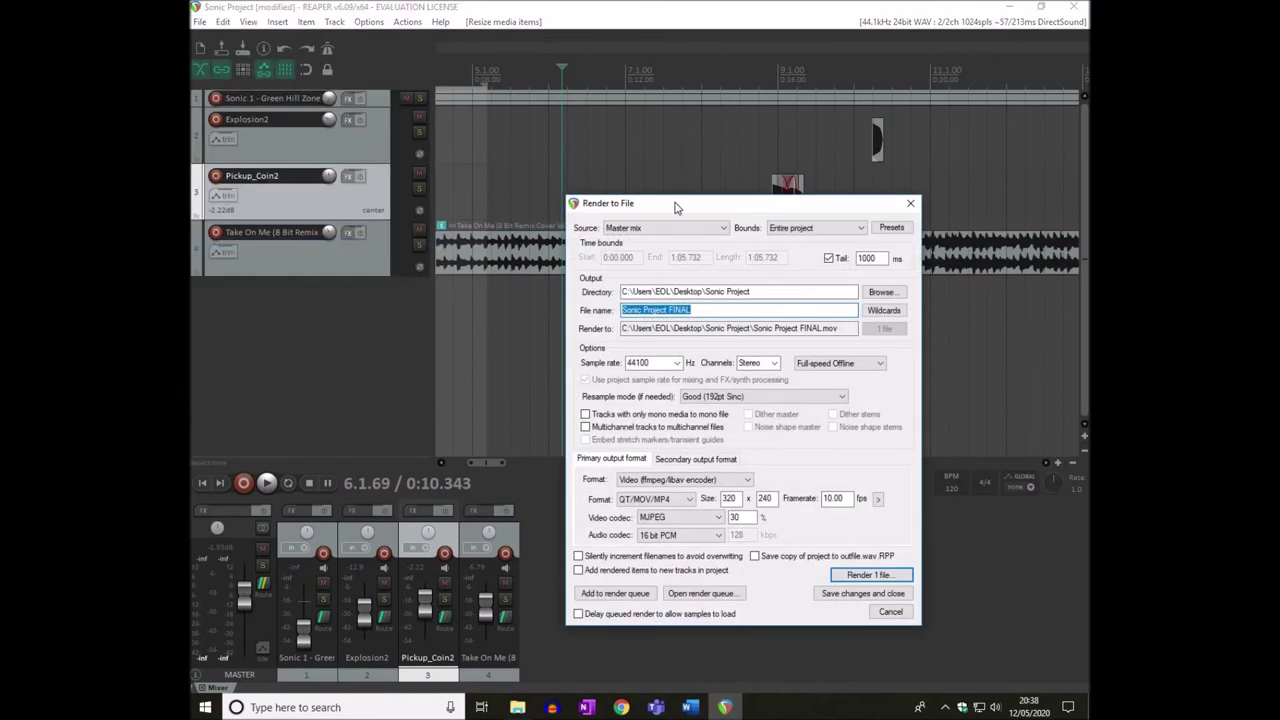
{"action": "left_click_drag", "start_coordinate": [677, 205], "coordinate": [517, 106]}
{"action": "left_click_drag", "start_coordinate": [494, 37], "coordinate": [534, 10]}
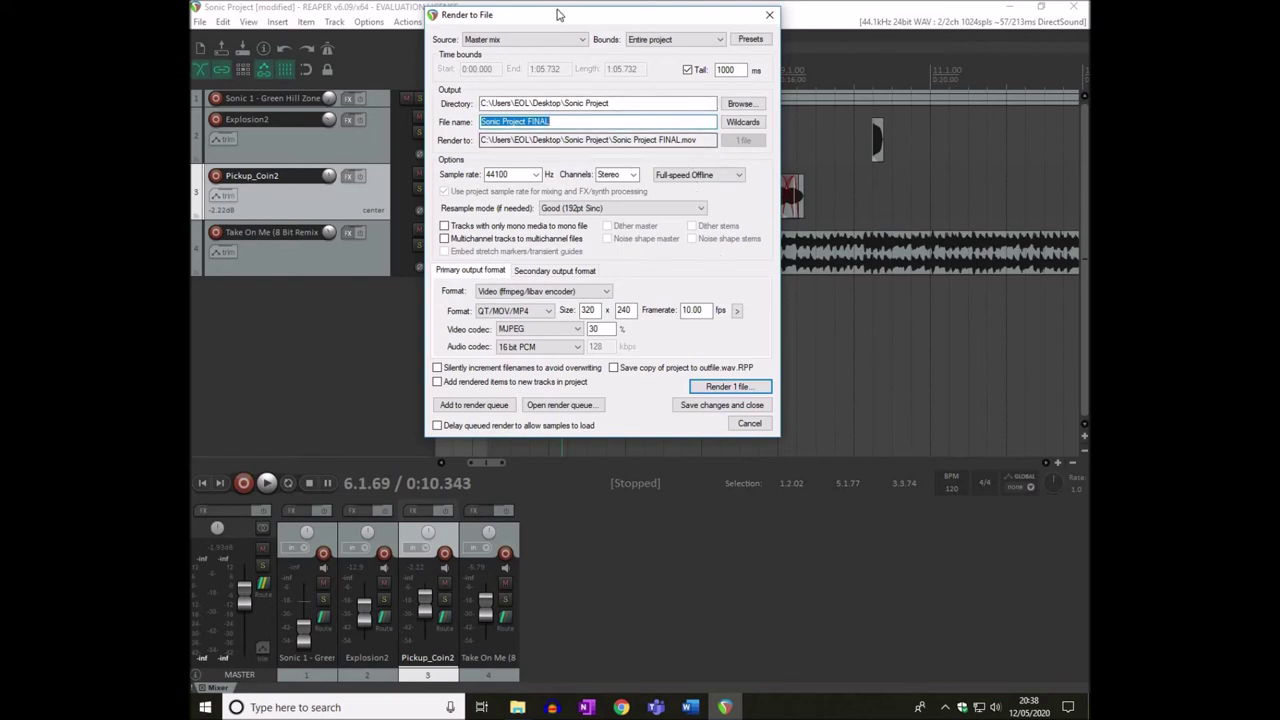
{"action": "left_click", "coordinate": [558, 38]}
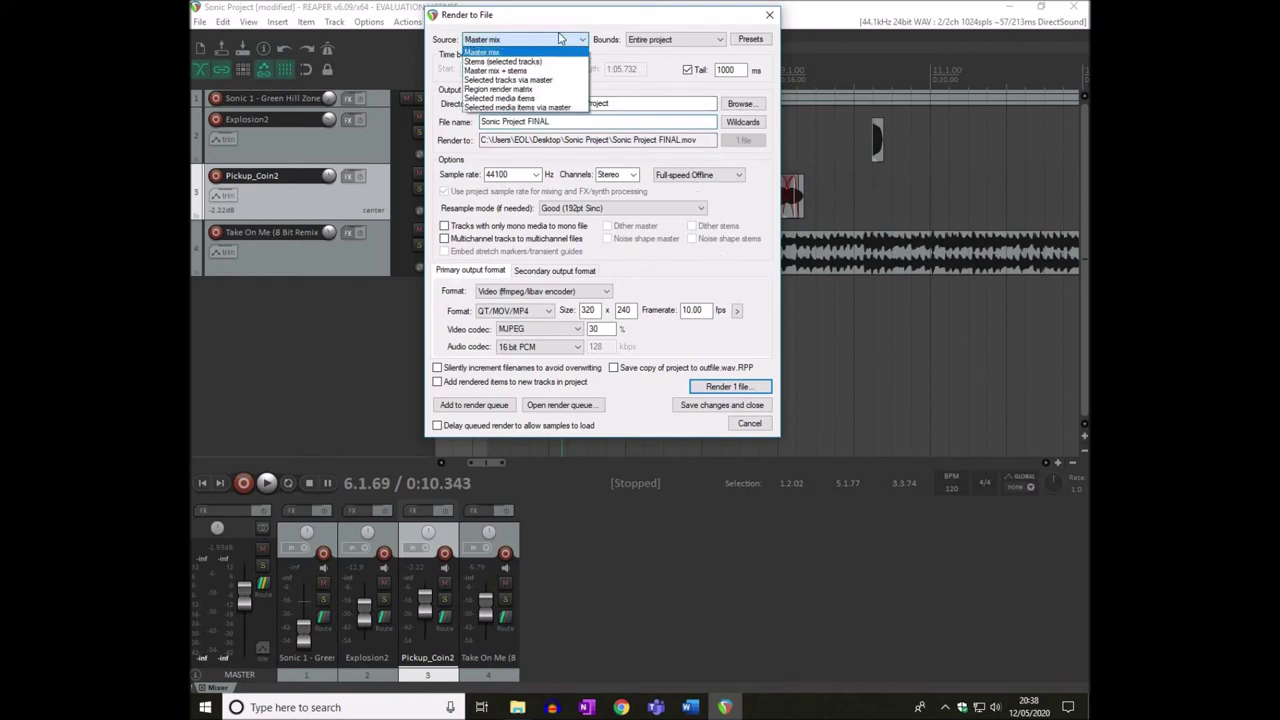
{"action": "left_click", "coordinate": [660, 22]}
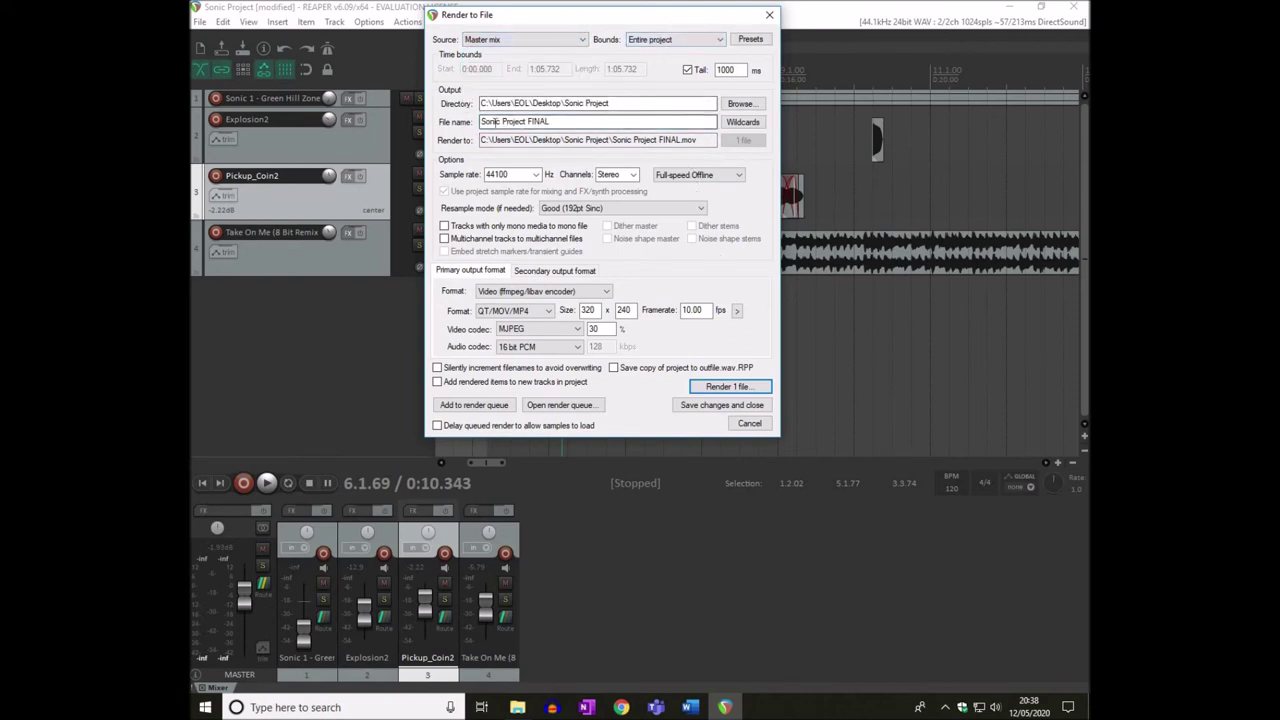
- Check the Sonic Project FINAL.mov output name and open the folder browser for the output directory
{"action": "left_click_drag", "start_coordinate": [550, 121], "coordinate": [480, 121]}
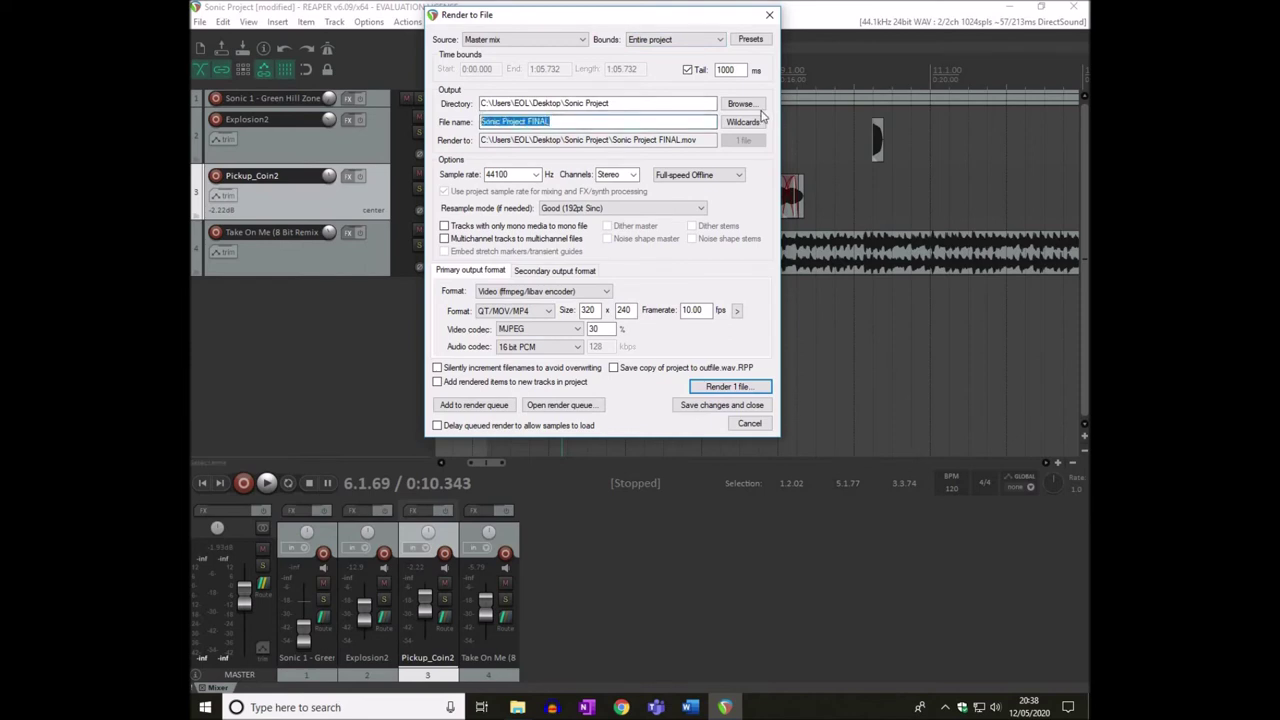
{"action": "left_click", "coordinate": [516, 121]}
{"action": "left_click_drag", "start_coordinate": [526, 121], "coordinate": [476, 119]}
{"action": "left_click", "coordinate": [636, 103]}
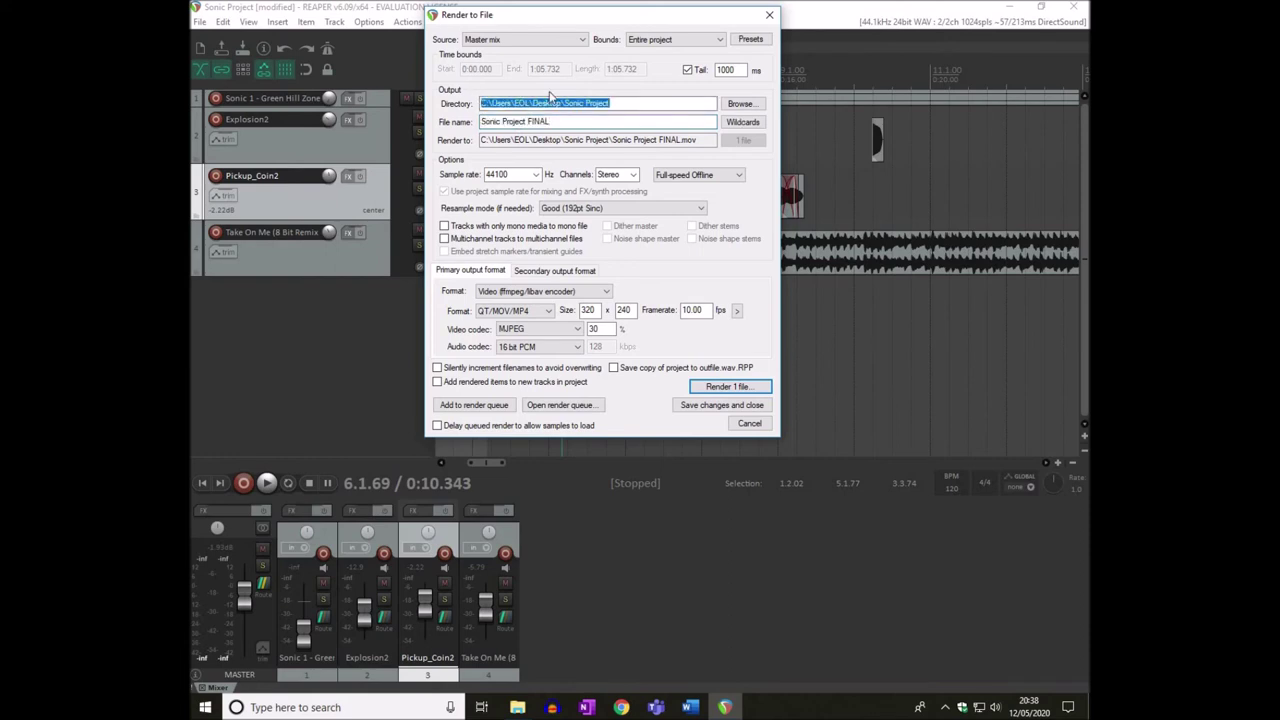
{"action": "left_click", "coordinate": [758, 105]}
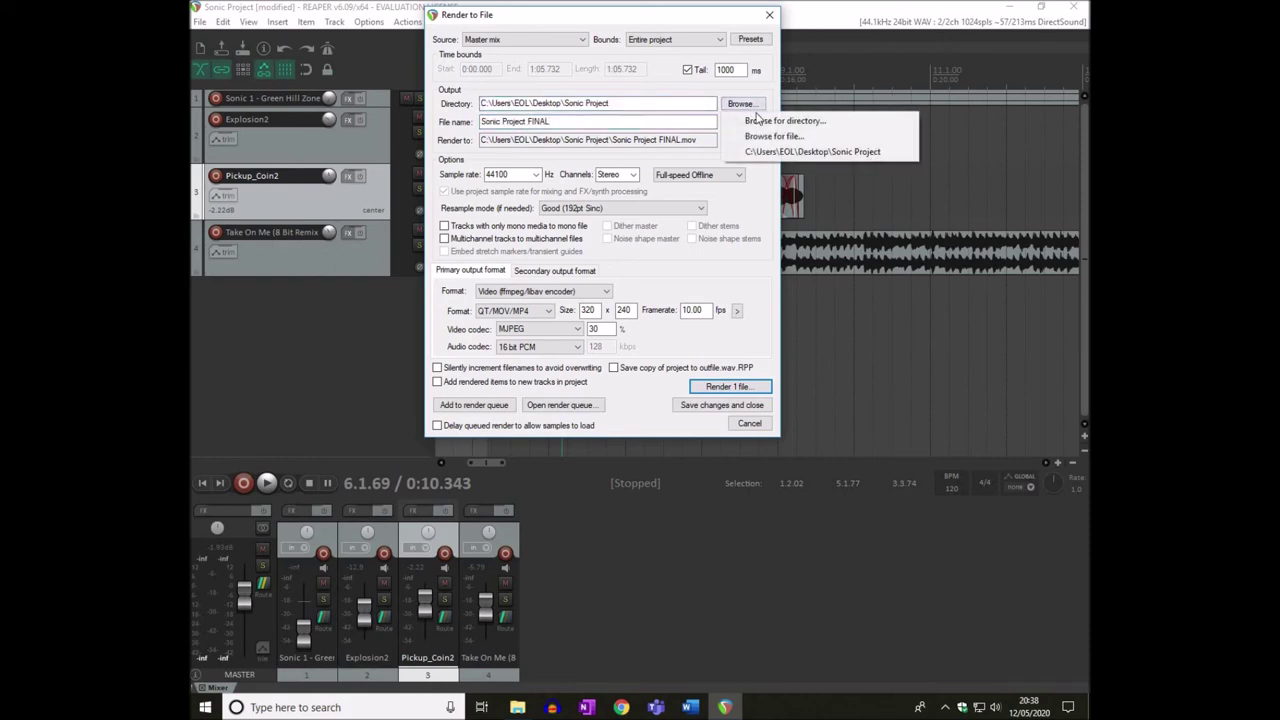
{"action": "left_click", "coordinate": [777, 122]}
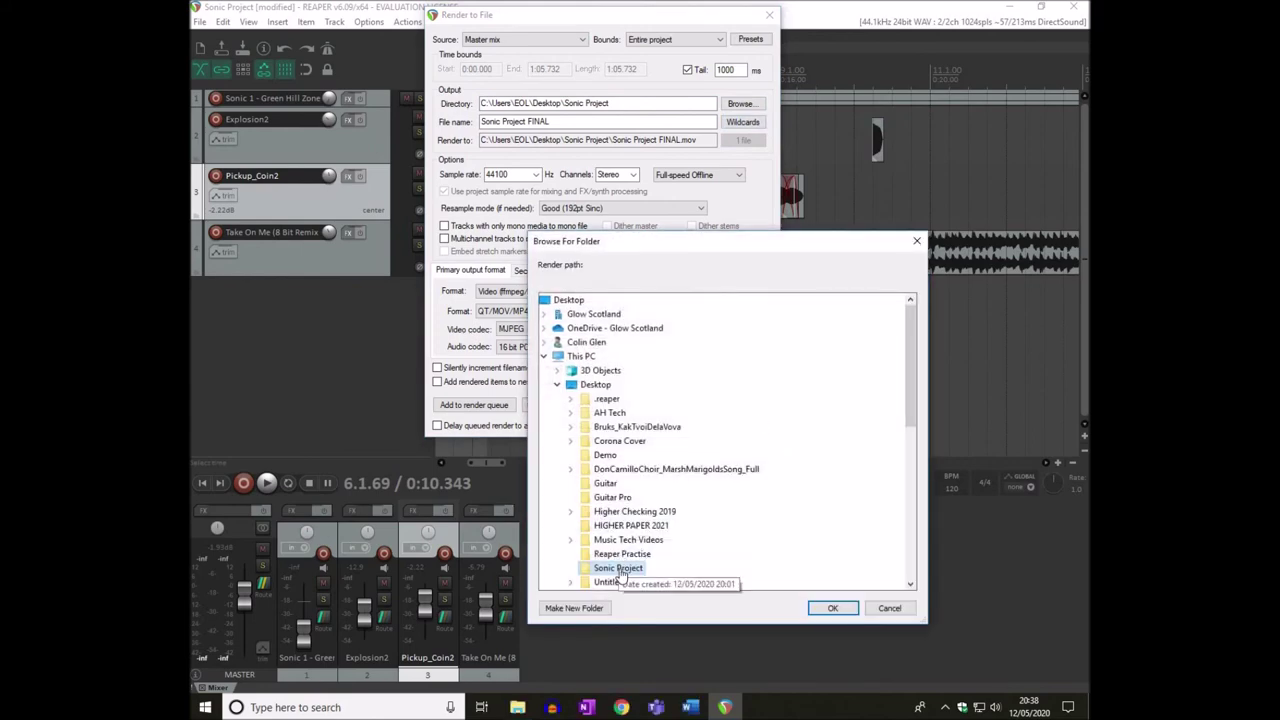
- Confirm the Sonic Project folder as the render output directory
{"action": "left_click", "coordinate": [826, 609]}
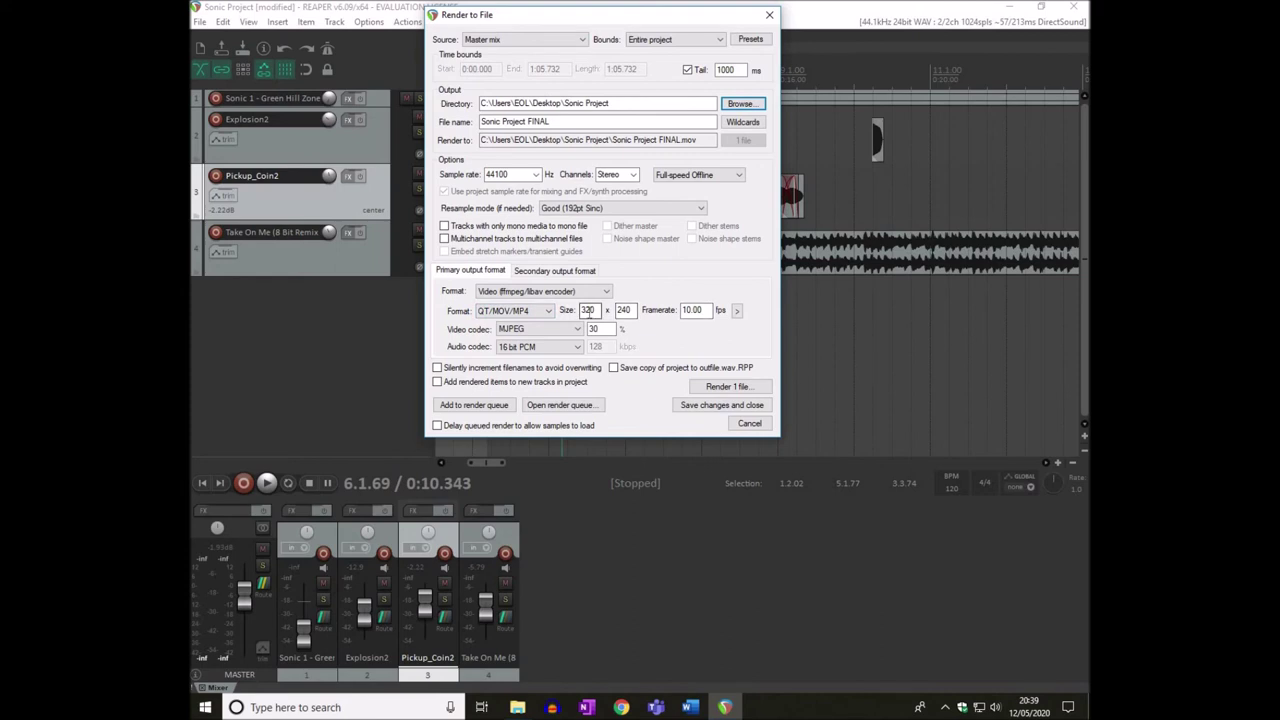
- Apply the Keep source aspect ratio and 320x240 (QVGA) video size presets
{"action": "left_click", "coordinate": [736, 311]}
{"action": "left_click", "coordinate": [736, 313]}
{"action": "left_click", "coordinate": [736, 313]}
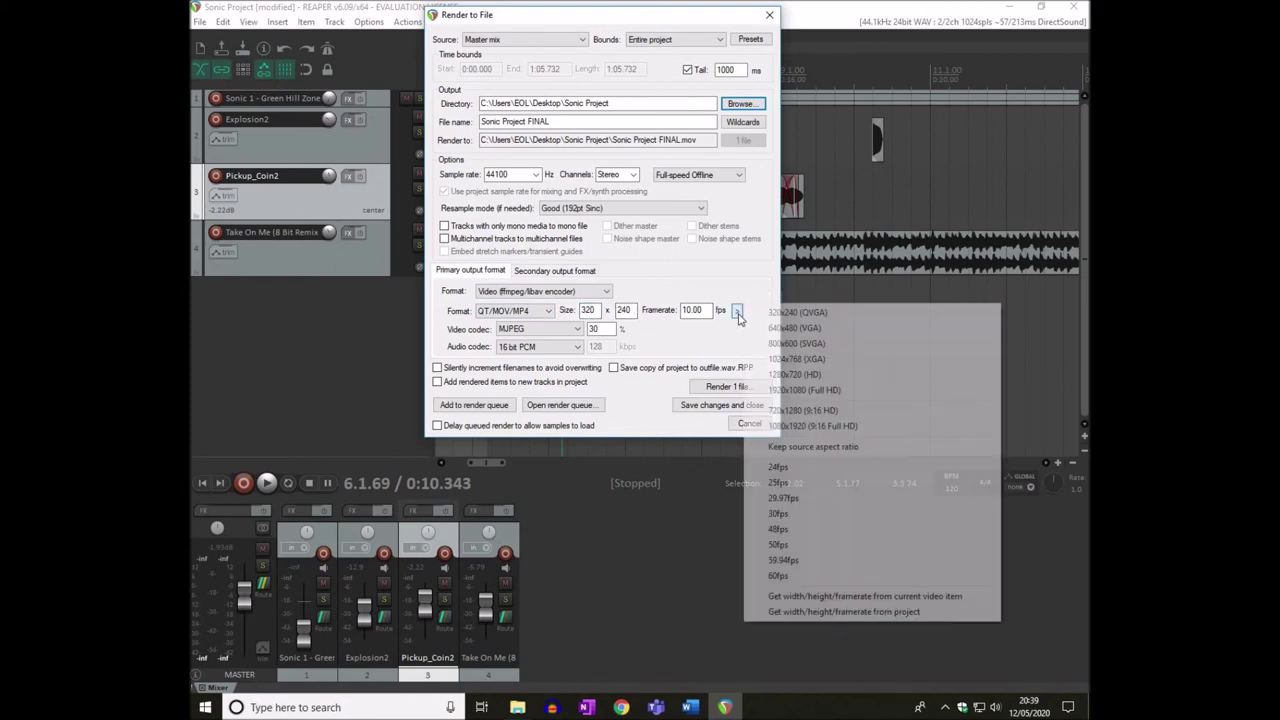
{"action": "left_click", "coordinate": [850, 446]}
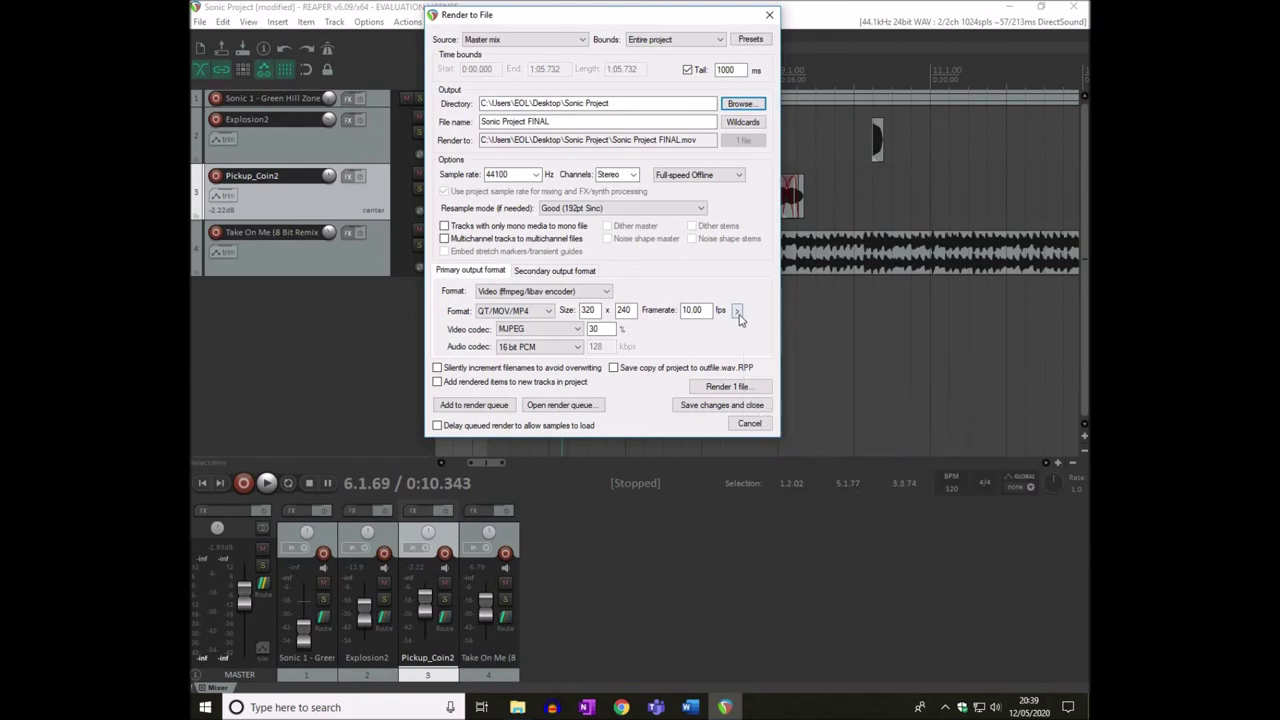
{"action": "left_click", "coordinate": [737, 312]}
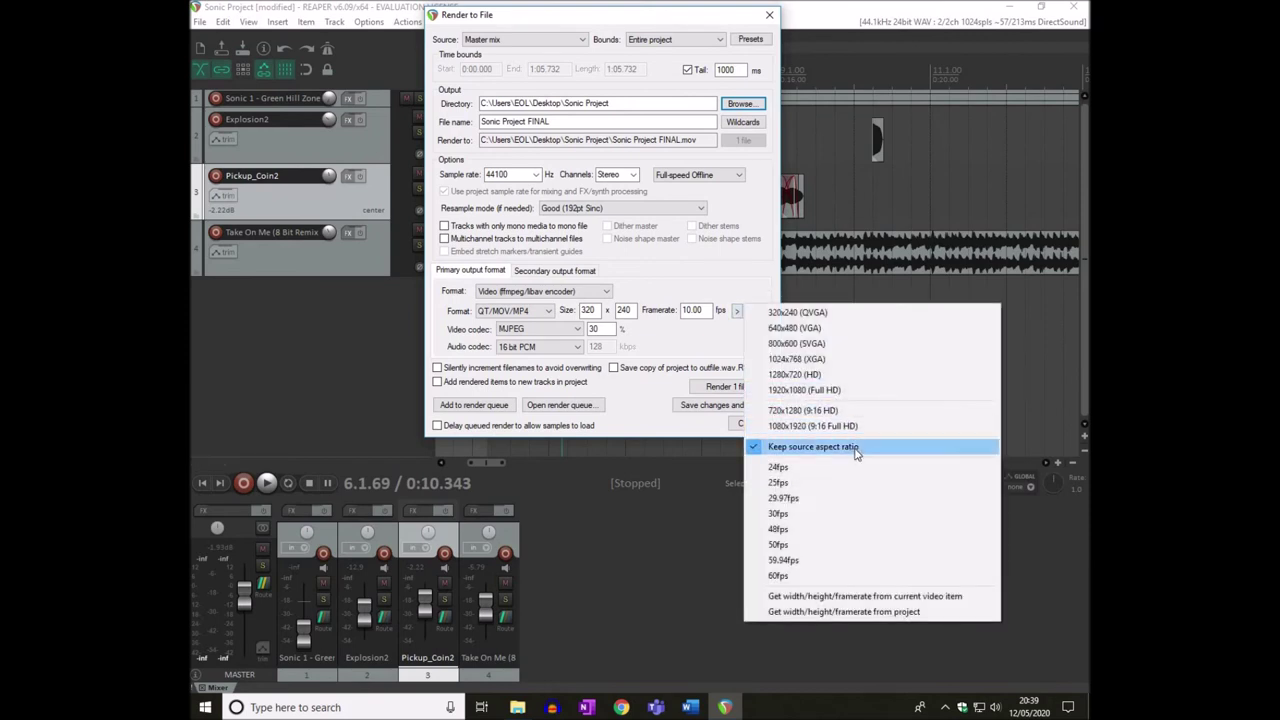
{"action": "left_click", "coordinate": [856, 449]}
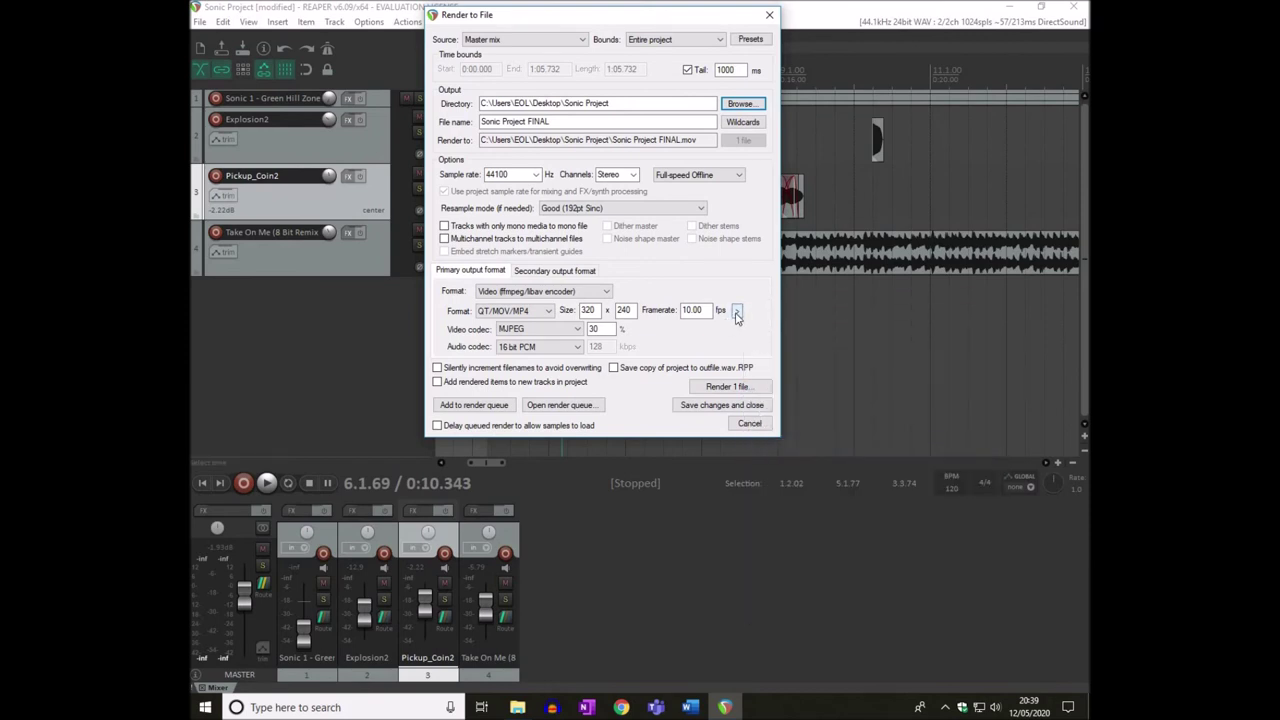
{"action": "left_click", "coordinate": [737, 313]}
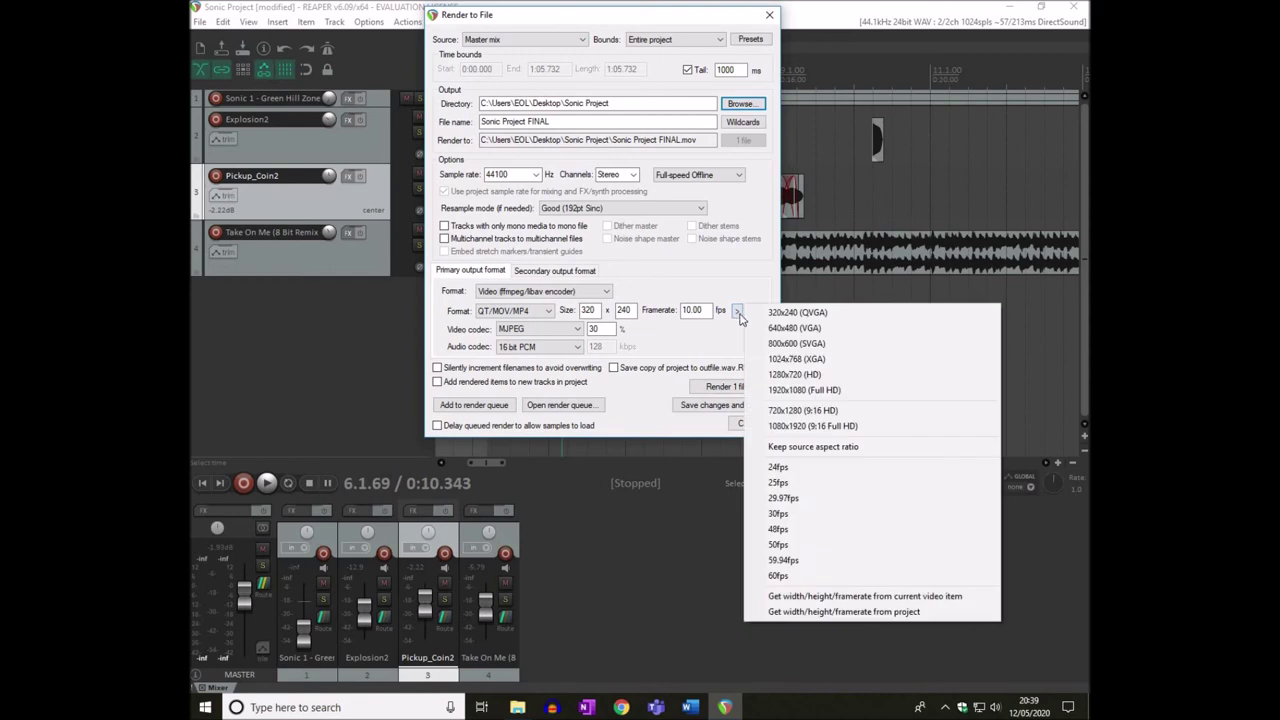
{"action": "left_click", "coordinate": [862, 318]}
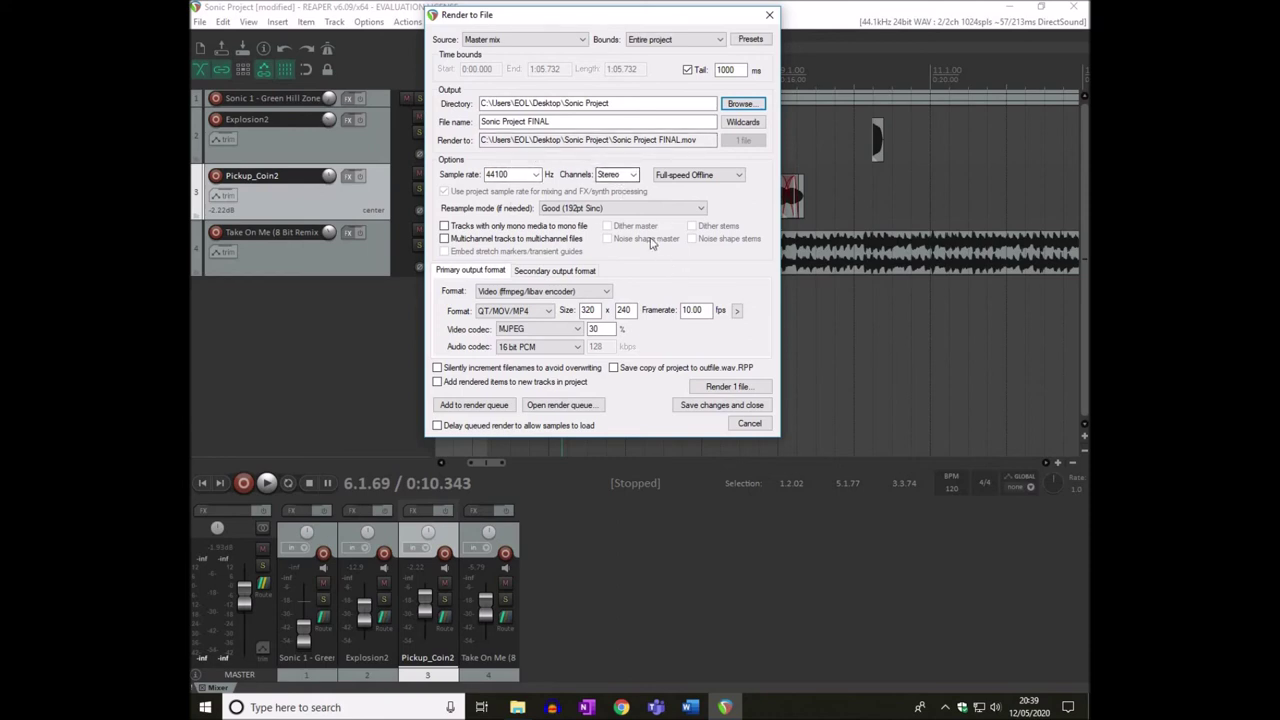
- Check the 10.00 fps framerate and 30 quality, then render the file
{"action": "left_click_drag", "start_coordinate": [698, 312], "coordinate": [677, 314]}
{"action": "double_click", "coordinate": [606, 329]}
{"action": "left_click", "coordinate": [712, 387]}
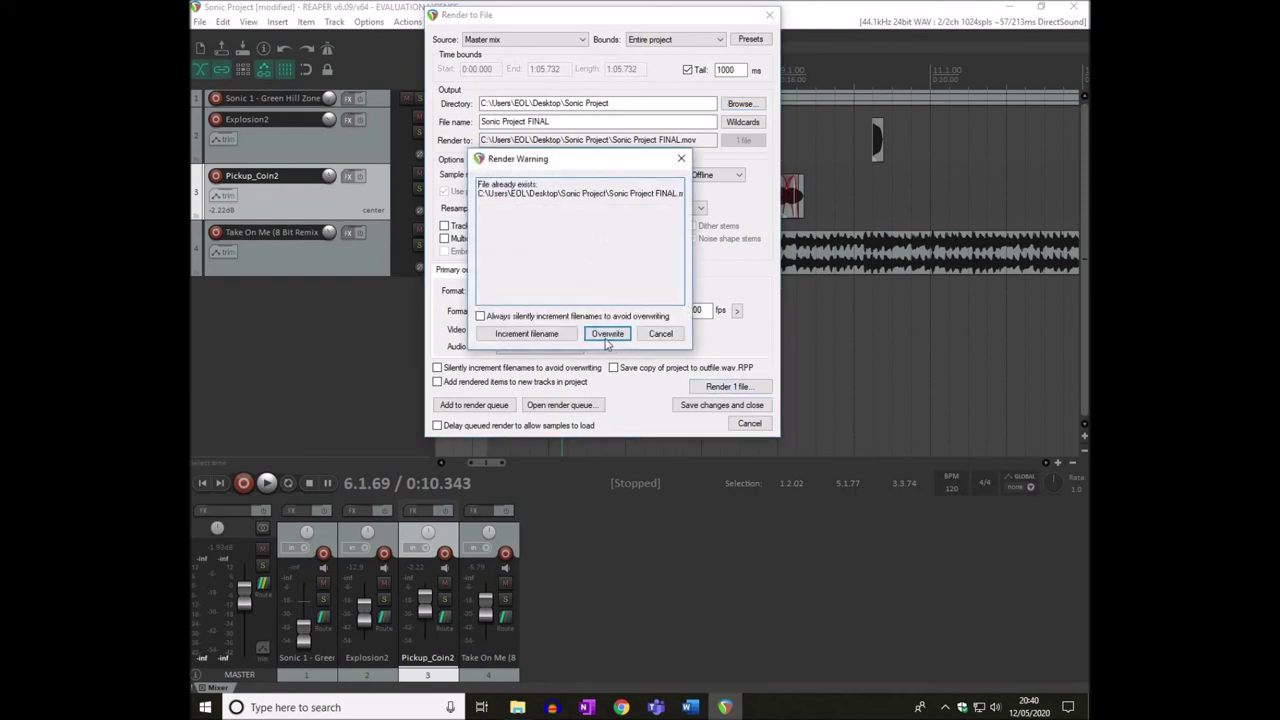
- Overwrite the existing Sonic Project FINAL.mov and move the finished render window aside
{"action": "left_click", "coordinate": [608, 334]}
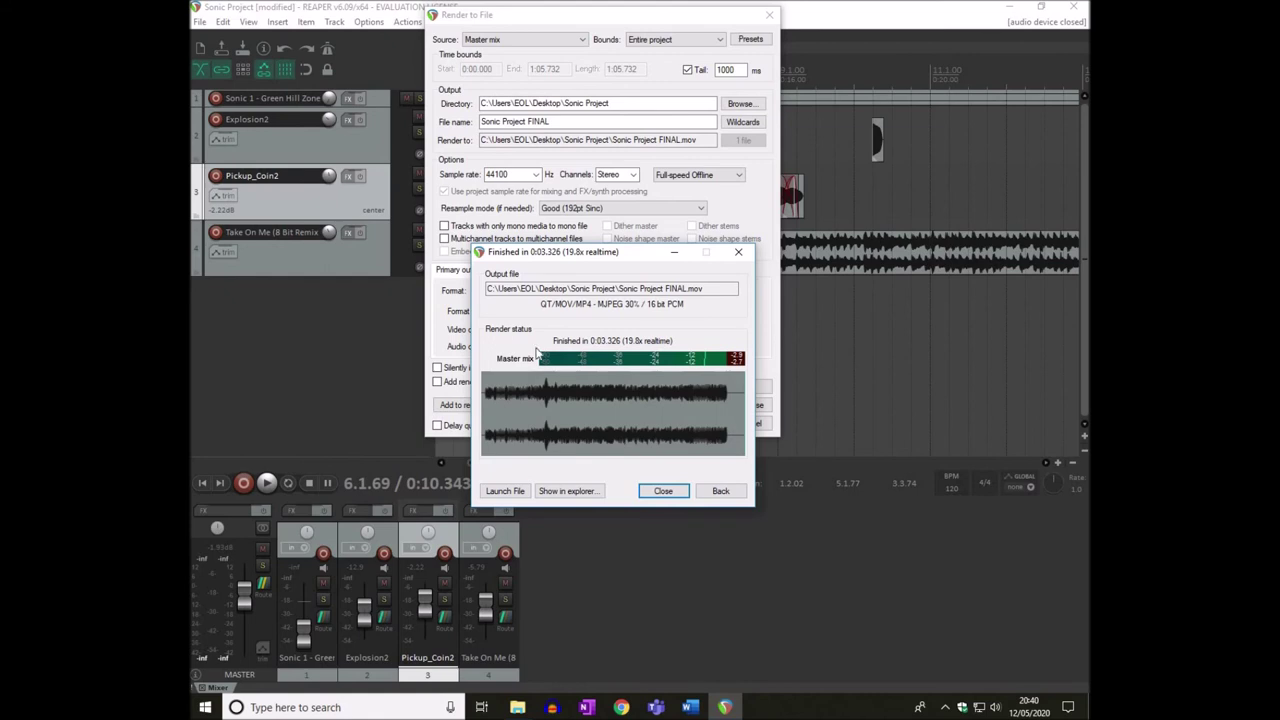
{"action": "left_click_drag", "start_coordinate": [522, 252], "coordinate": [876, 252]}
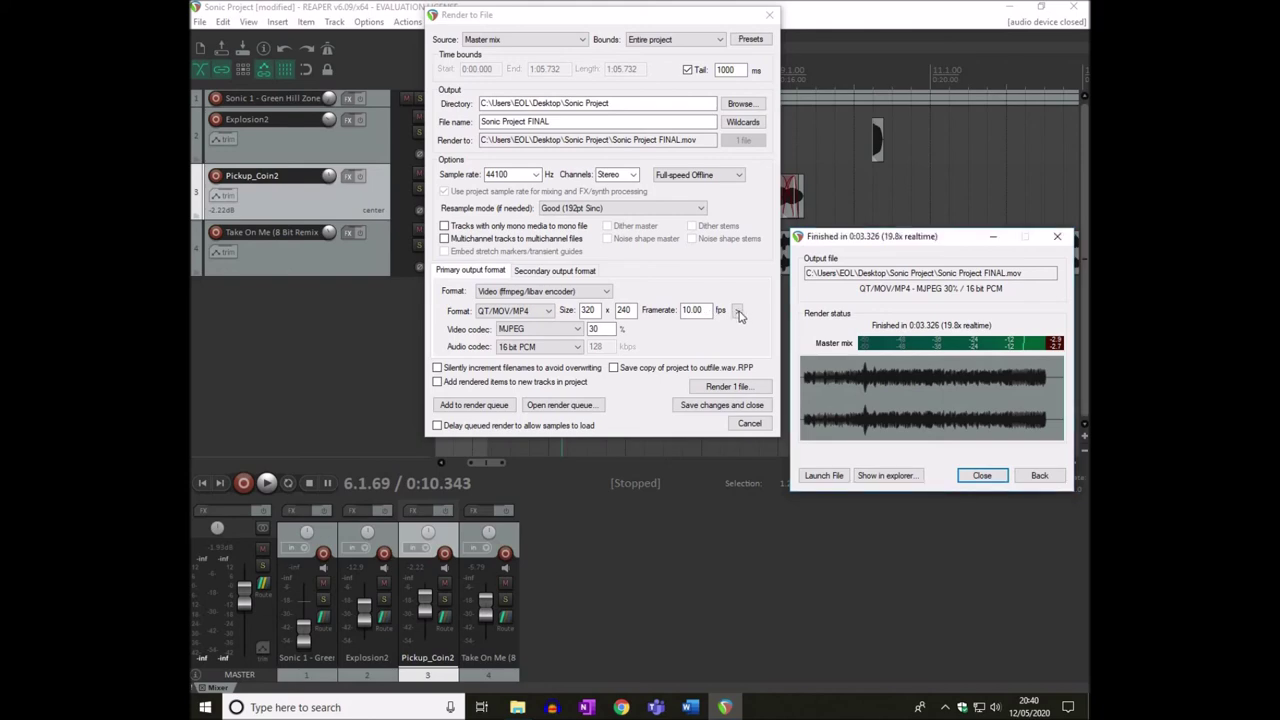
- Close the finished render windows and reopen File > Render
{"action": "left_click", "coordinate": [982, 475]}
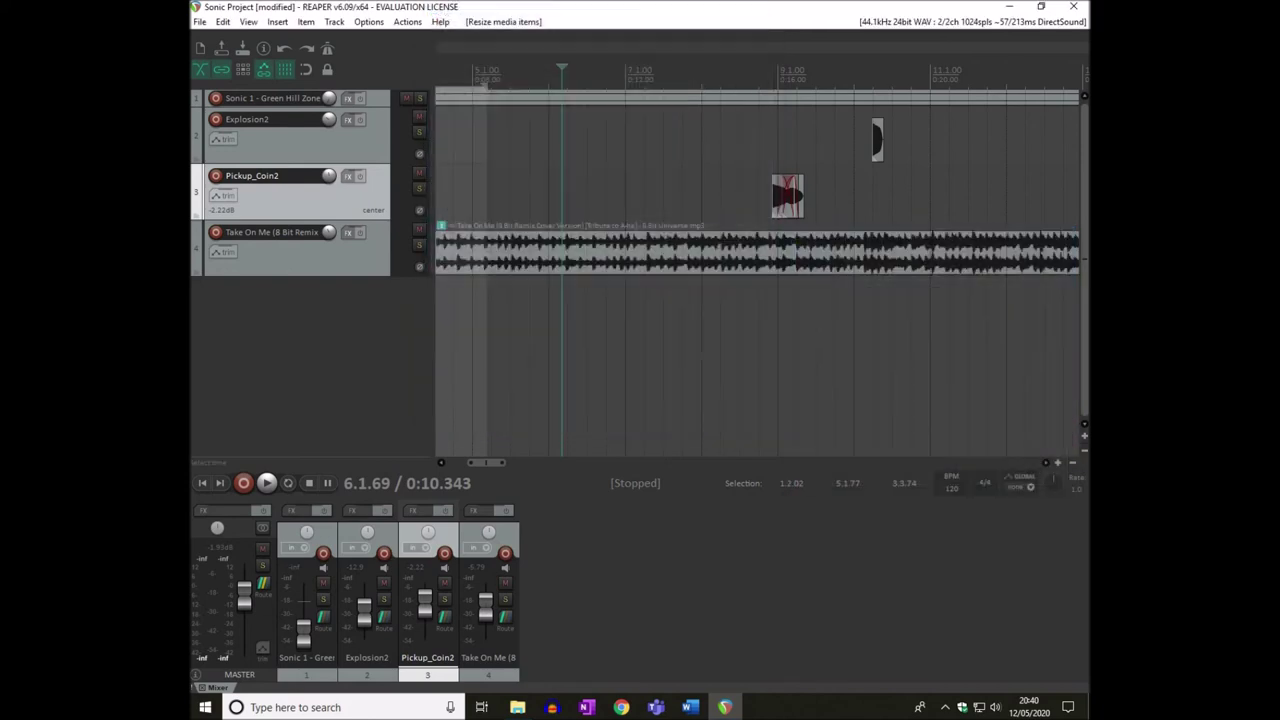
{"action": "left_click", "coordinate": [200, 21]}
{"action": "left_click", "coordinate": [240, 243]}
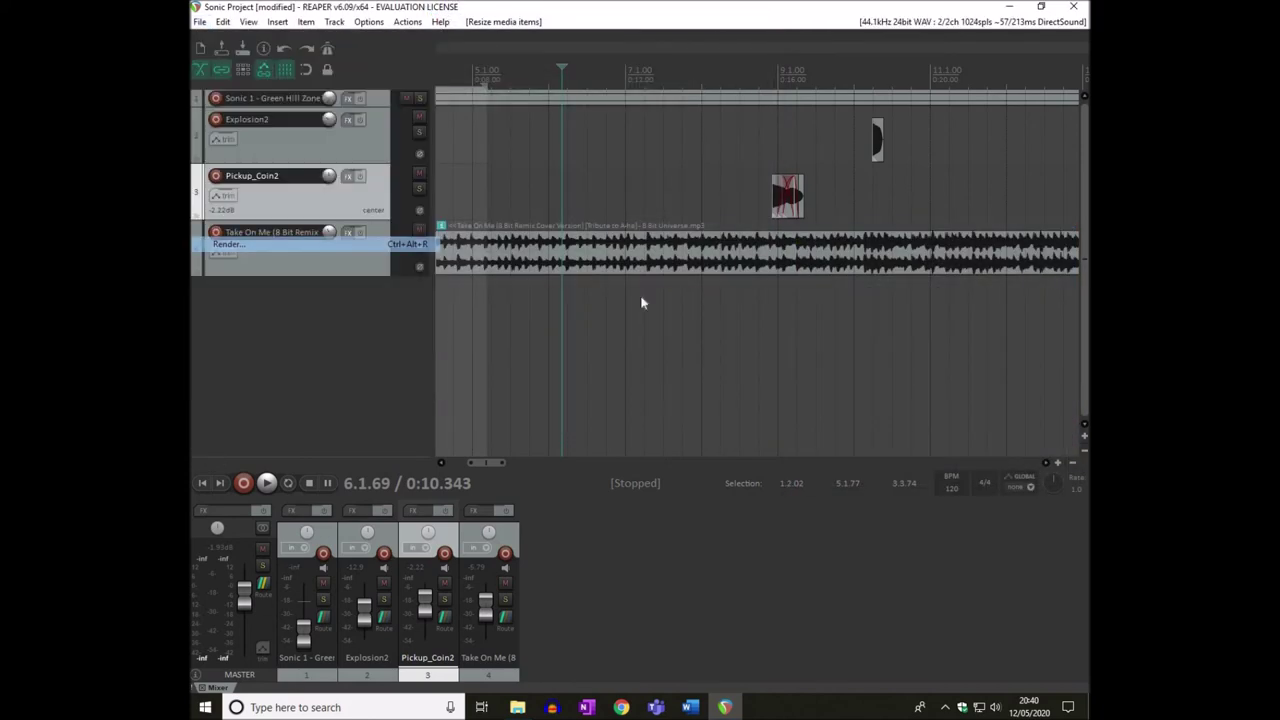
- Keep the source aspect ratio, enter a 30 fps framerate, and select the quality field for 95
{"action": "left_click", "coordinate": [736, 310]}
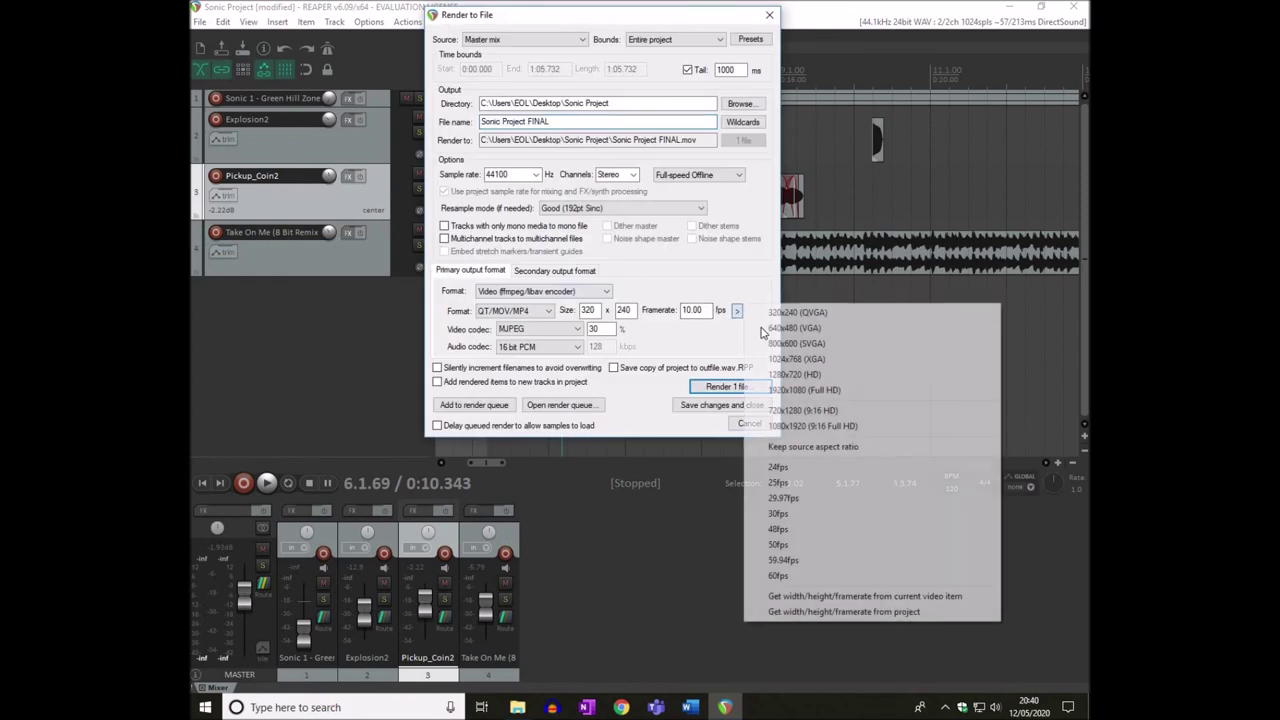
{"action": "left_click", "coordinate": [816, 450]}
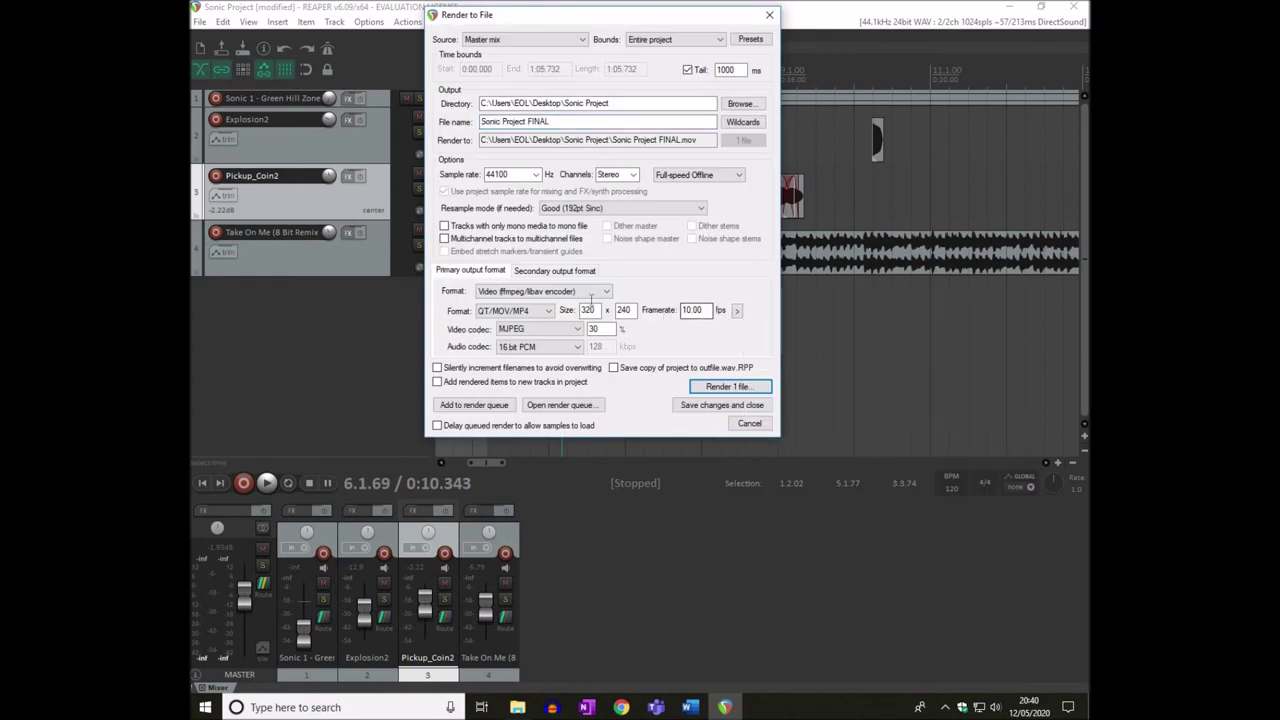
{"action": "type", "text": "30"}
{"action": "double_click", "coordinate": [606, 329]}
- Enter framerate 10 and re-select Video (ffmpeg) with the QT/MOV/MP4 container
{"action": "double_click", "coordinate": [712, 312]}
{"action": "type", "text": "10"}
{"action": "left_click", "coordinate": [510, 311]}
{"action": "left_click", "coordinate": [519, 293]}
{"action": "left_click", "coordinate": [519, 293]}
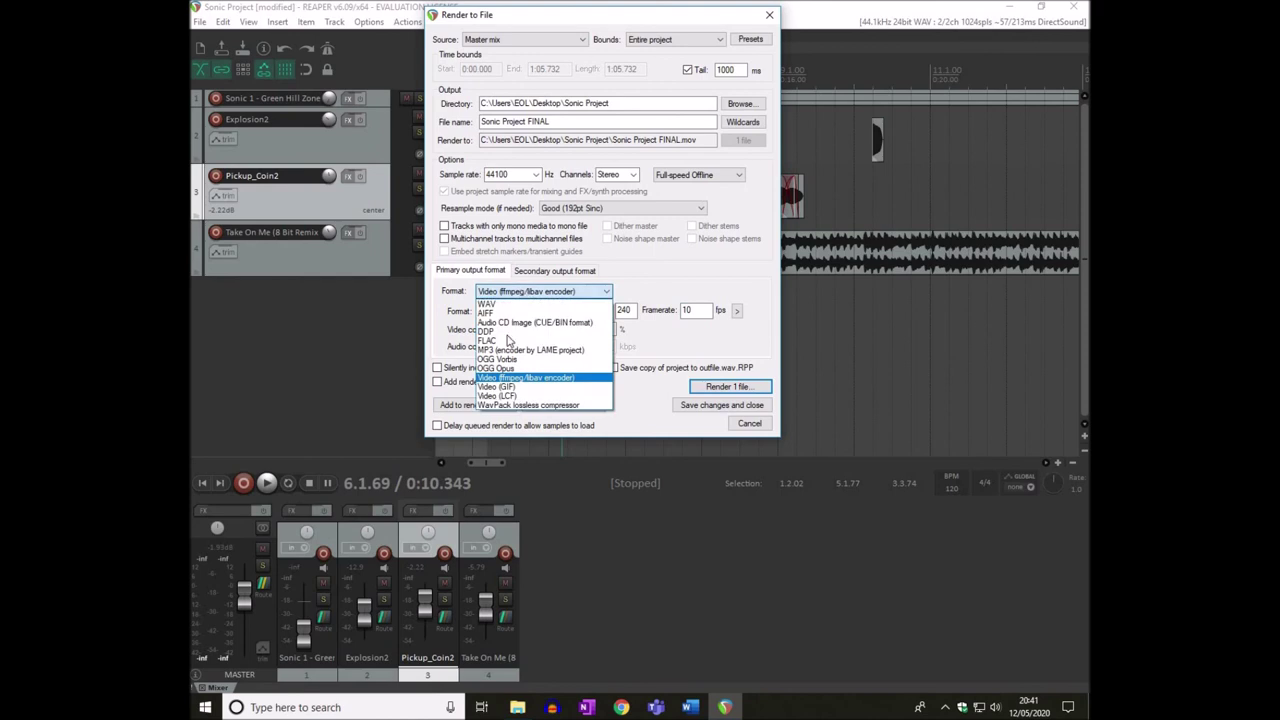
{"action": "left_click", "coordinate": [519, 372]}
{"action": "left_click", "coordinate": [531, 312]}
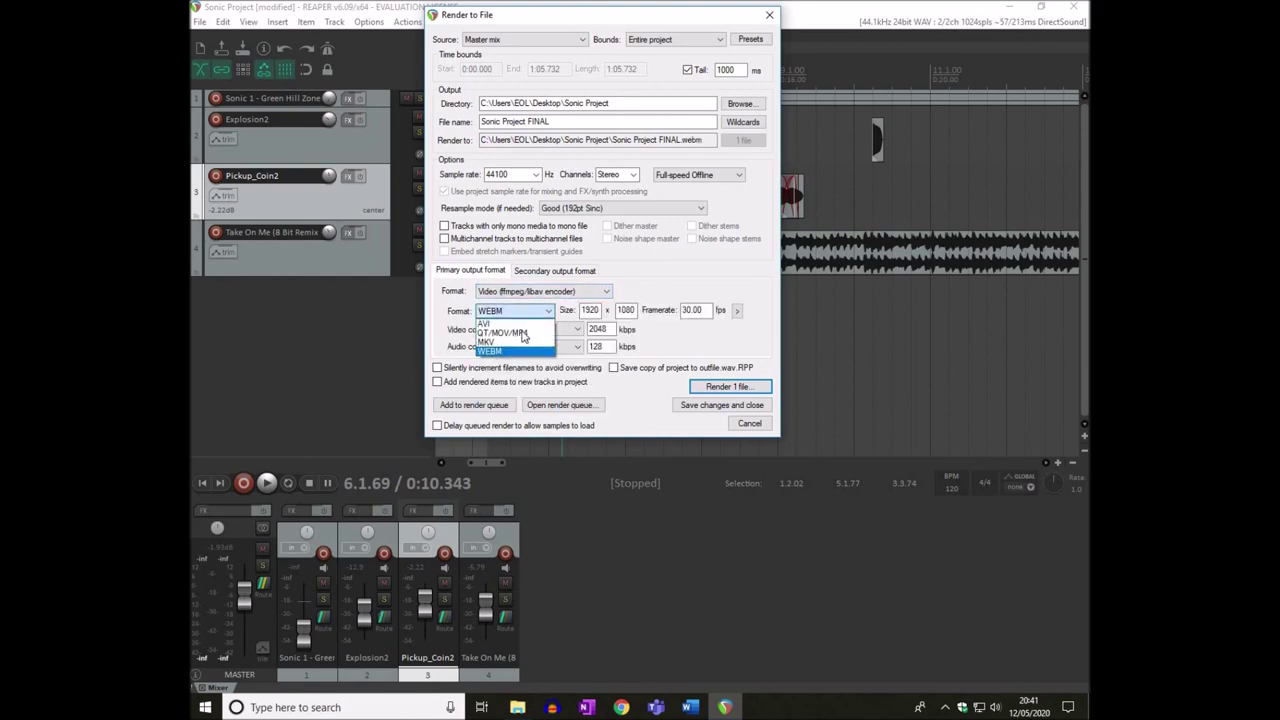
{"action": "left_click", "coordinate": [540, 335]}
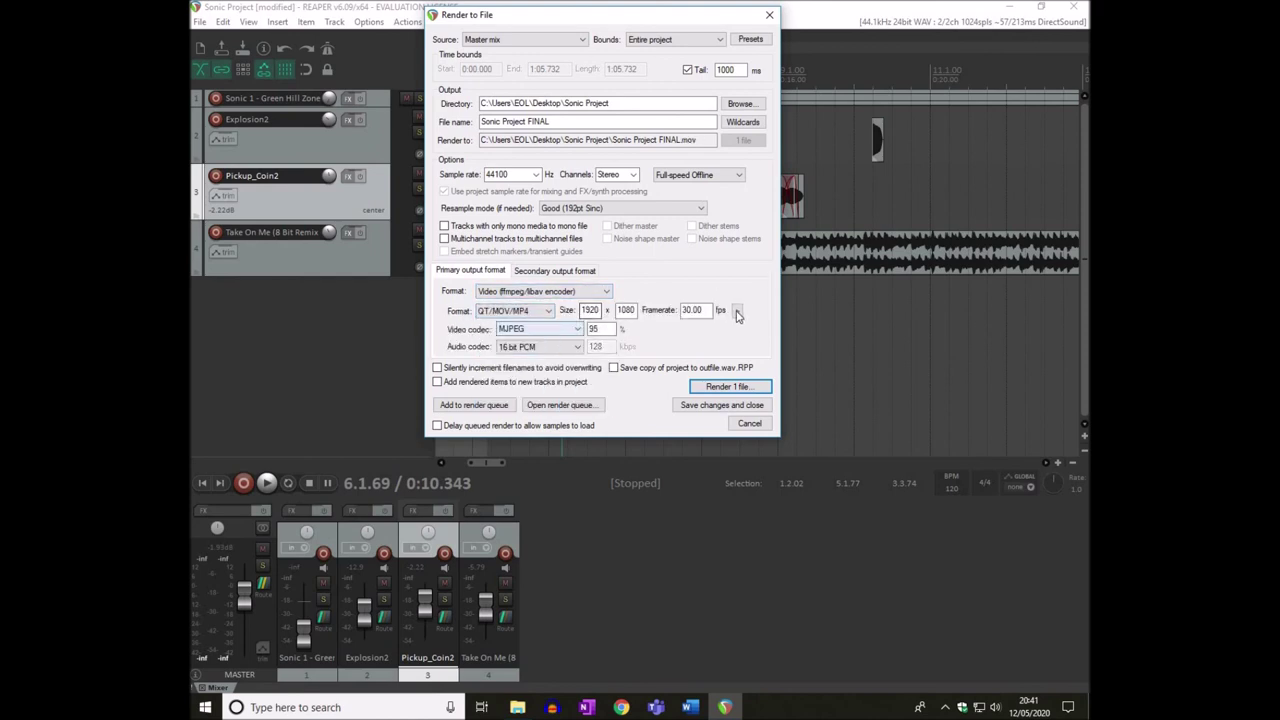
- Apply the Keep source aspect ratio and 320x240 (QVGA) size presets
{"action": "left_click", "coordinate": [737, 311]}
{"action": "left_click", "coordinate": [810, 447]}
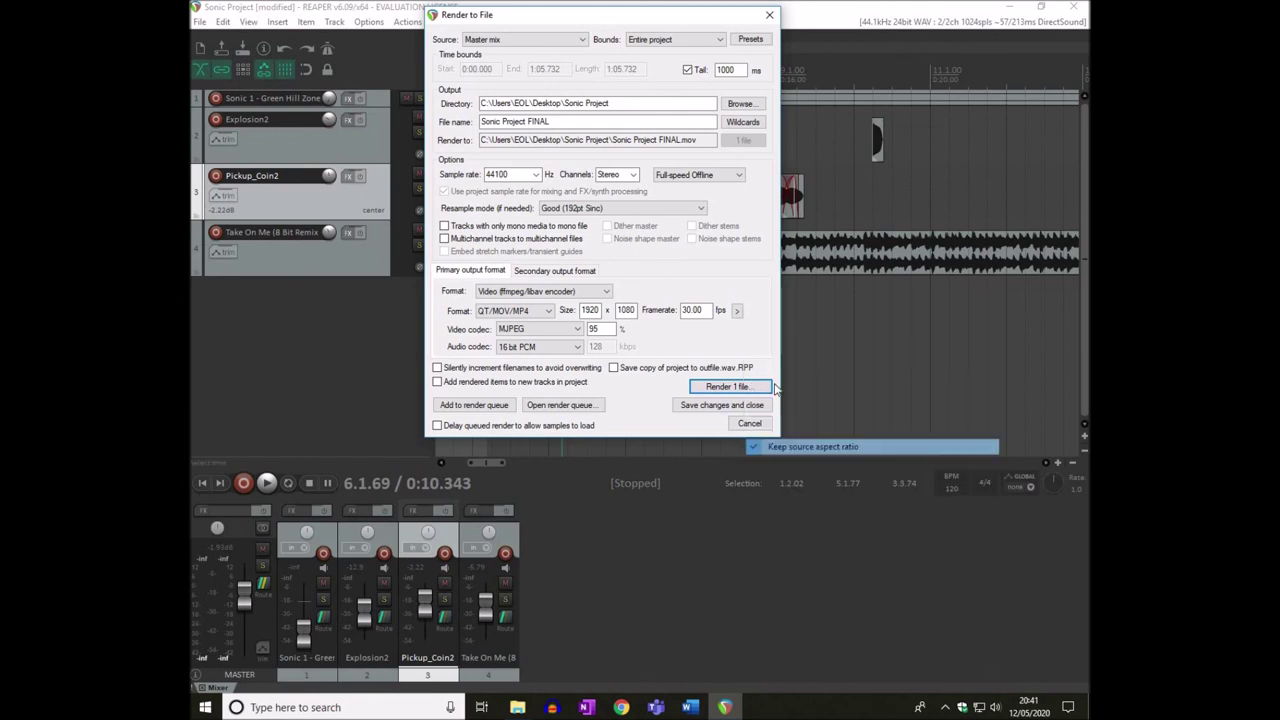
{"action": "left_click", "coordinate": [737, 311]}
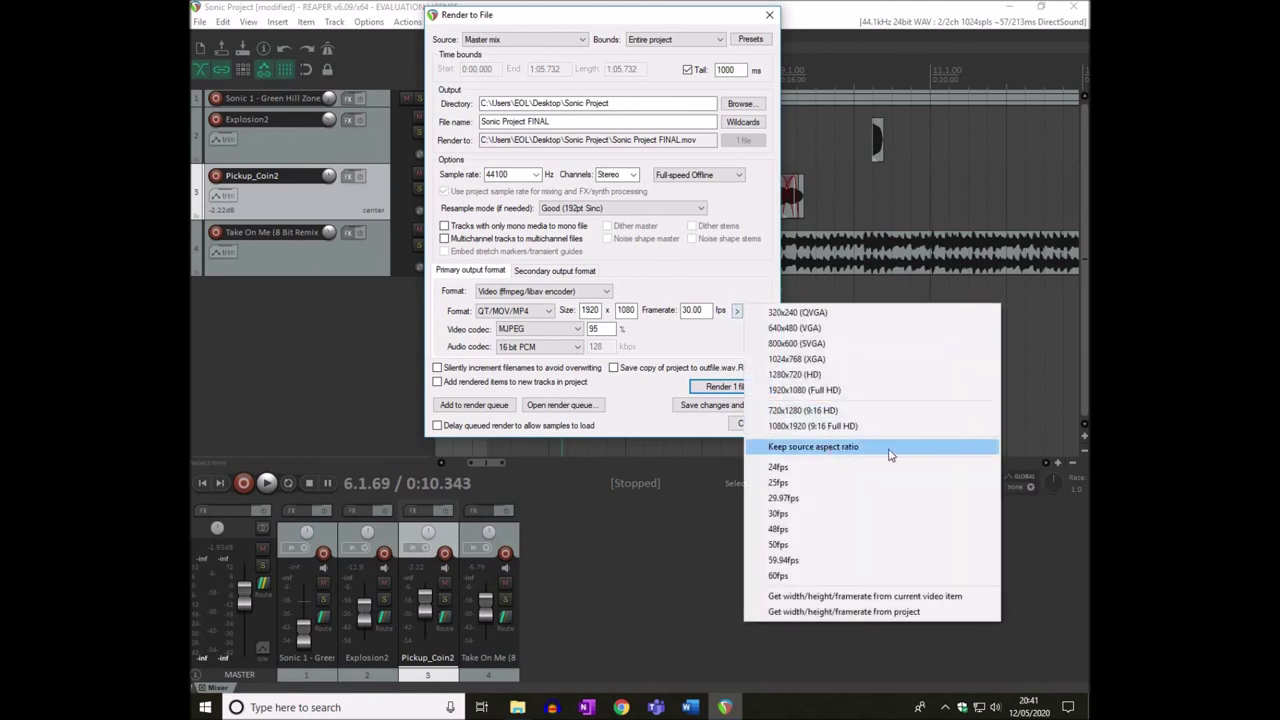
{"action": "left_click", "coordinate": [850, 314]}
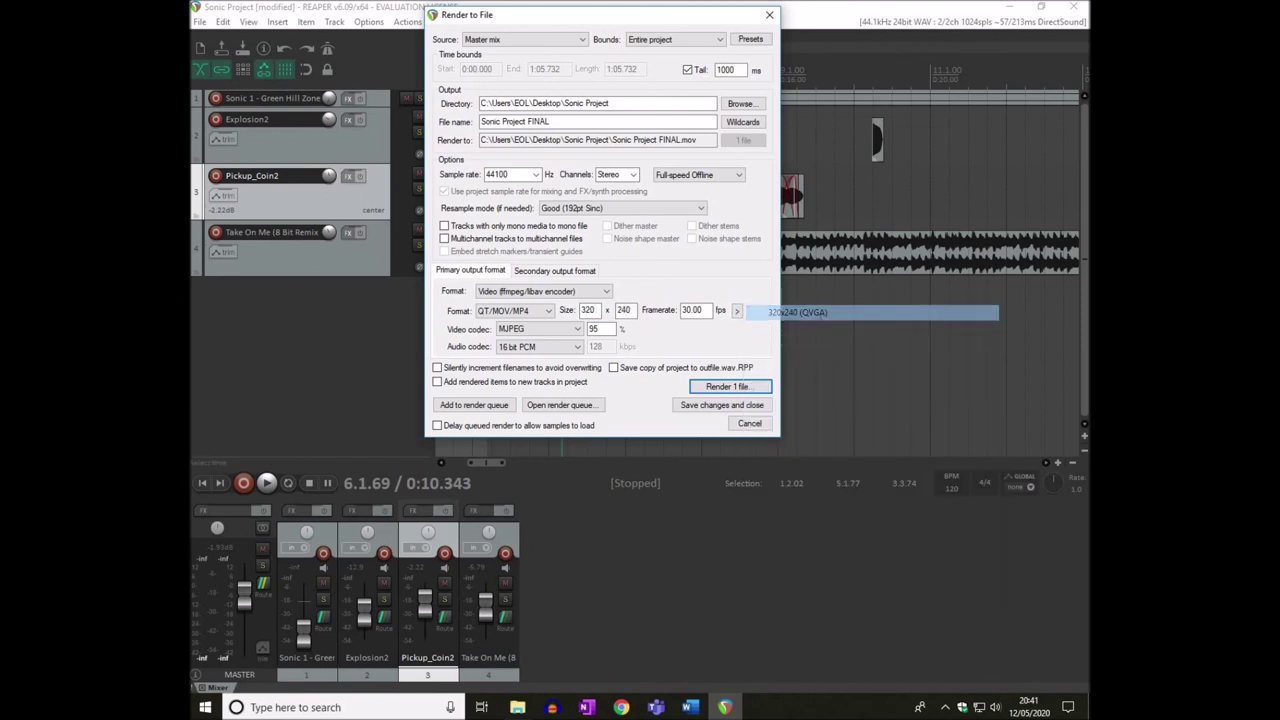